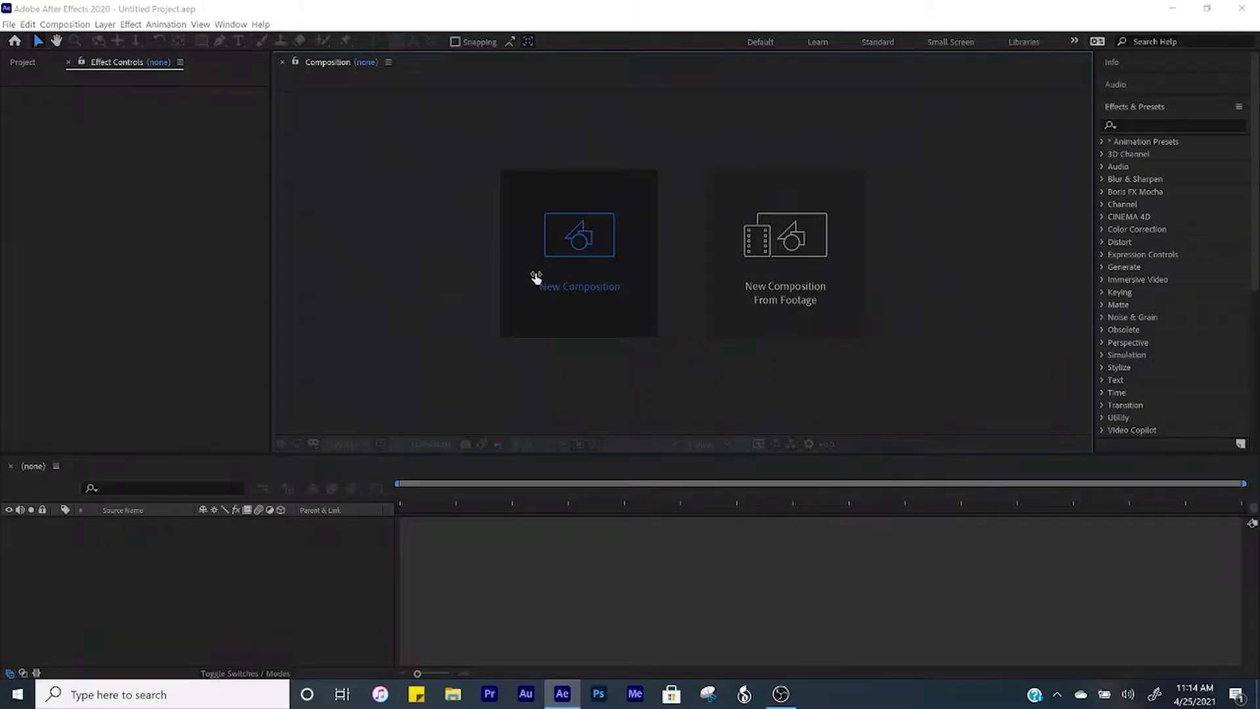
Create a new composition named "Polygon Background" with the HDTV 1080 29.97 preset and a 12-second duration.
left_click(534, 276)
type("Polygon ")
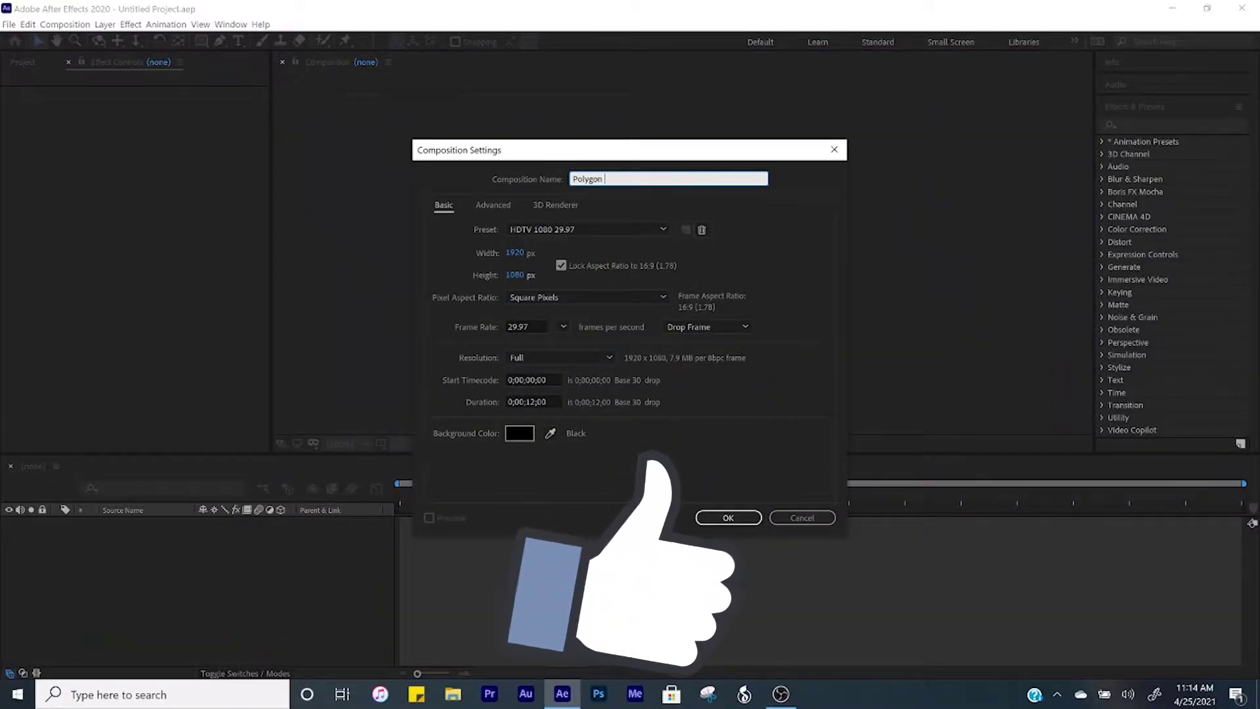
type("Background")
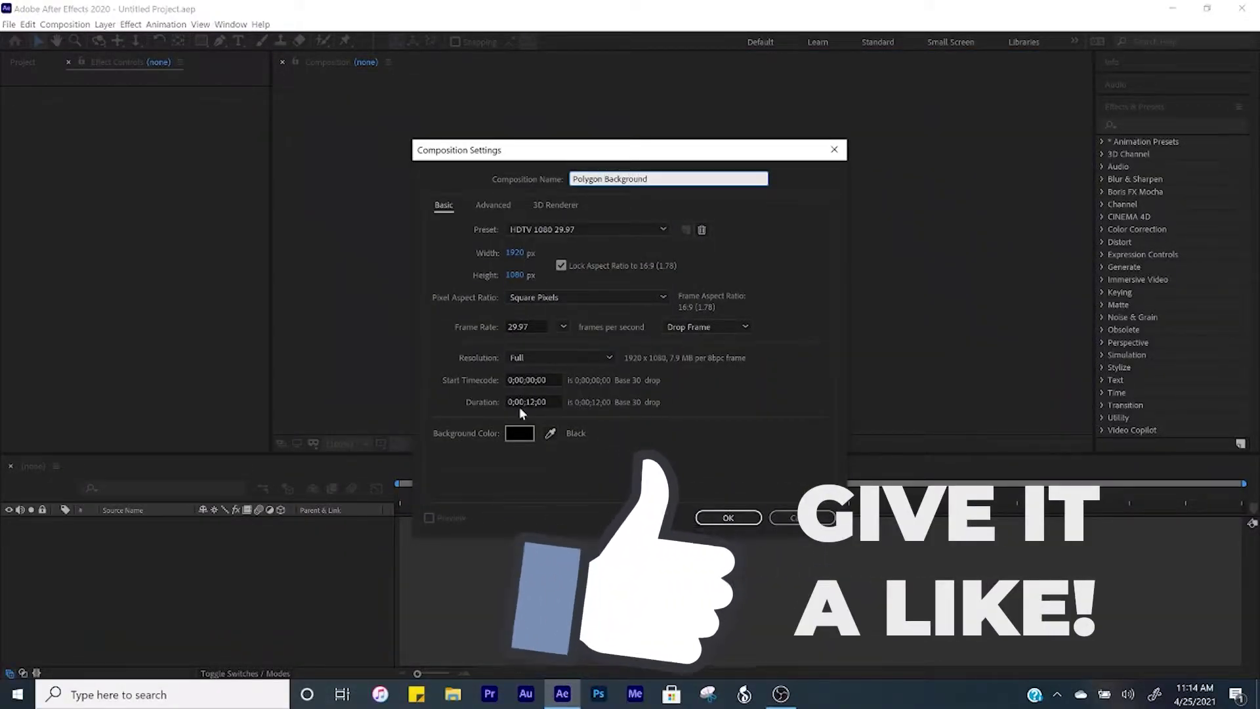
left_click(729, 518)
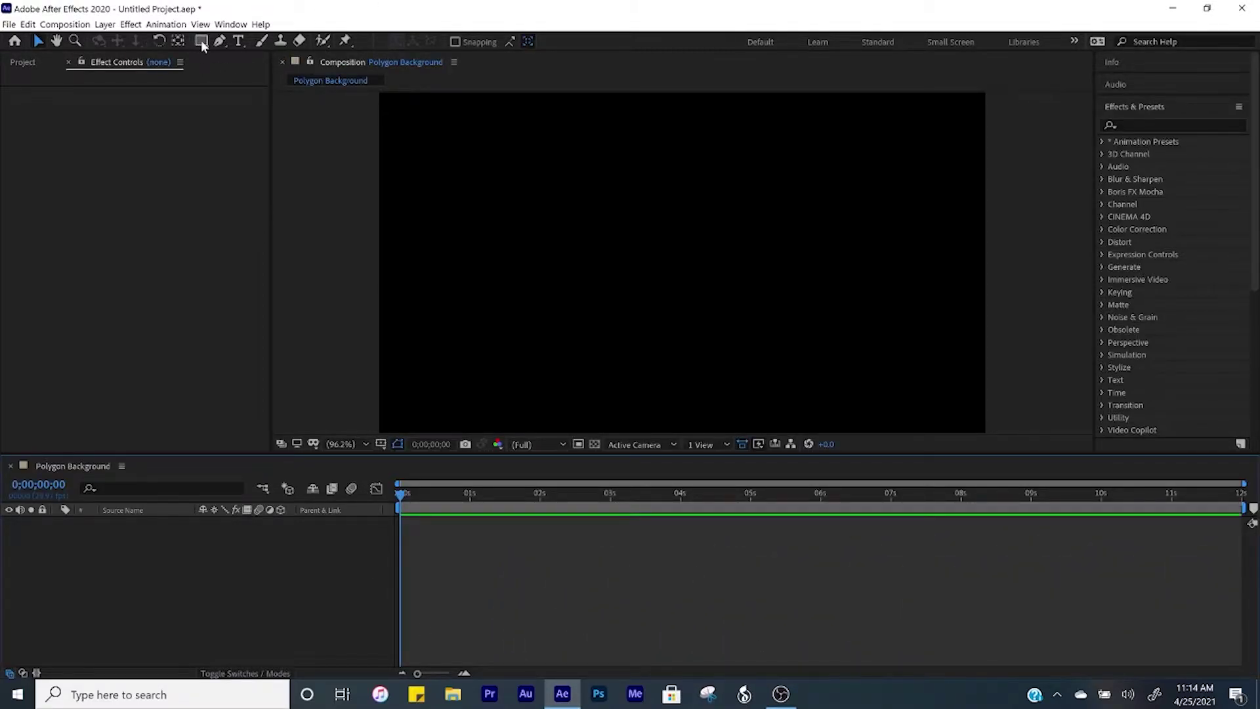
Draw a red pentagon near the center of the composition with the Polygon tool, with an outer radius of about 147.
left_click(201, 42)
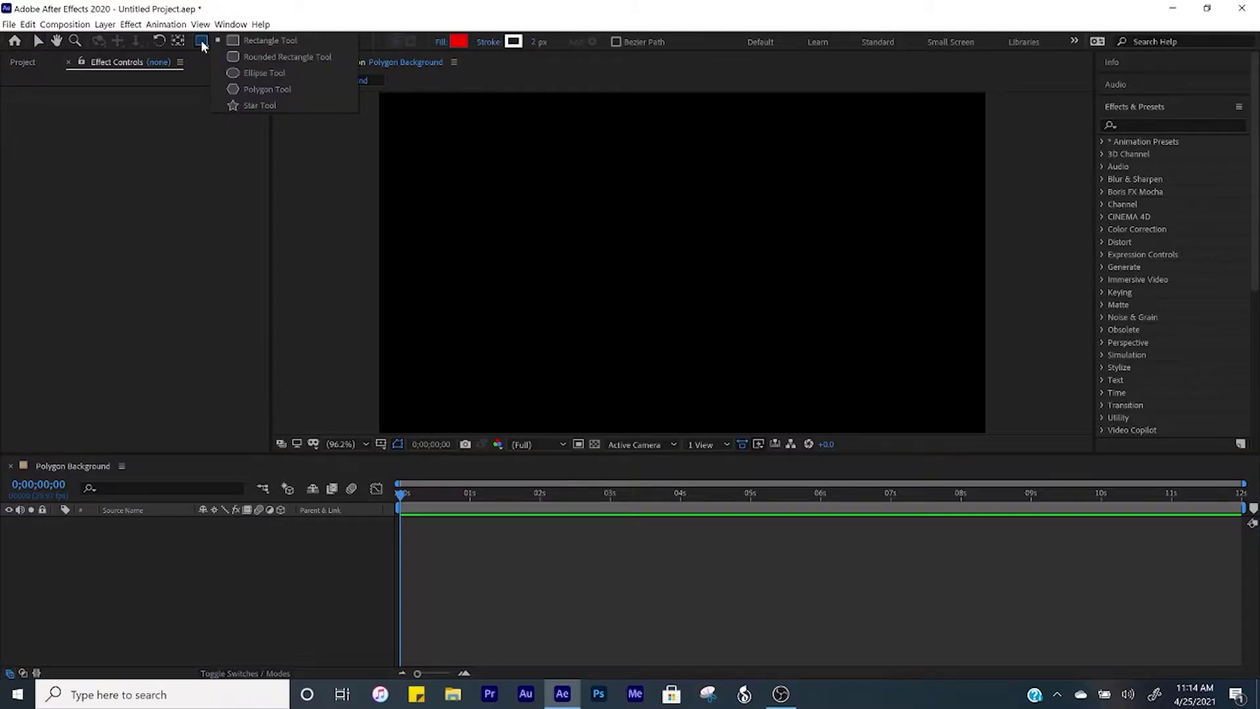
left_click(257, 88)
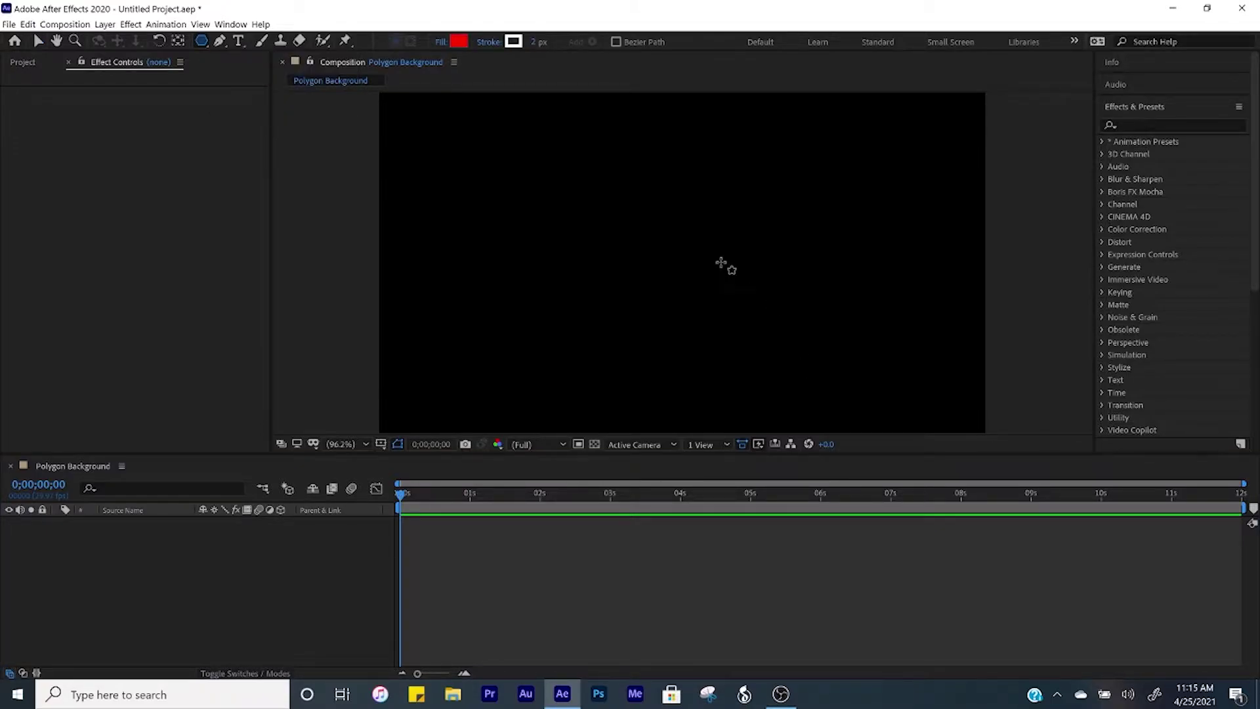
left_click_drag(660, 248, 695, 281)
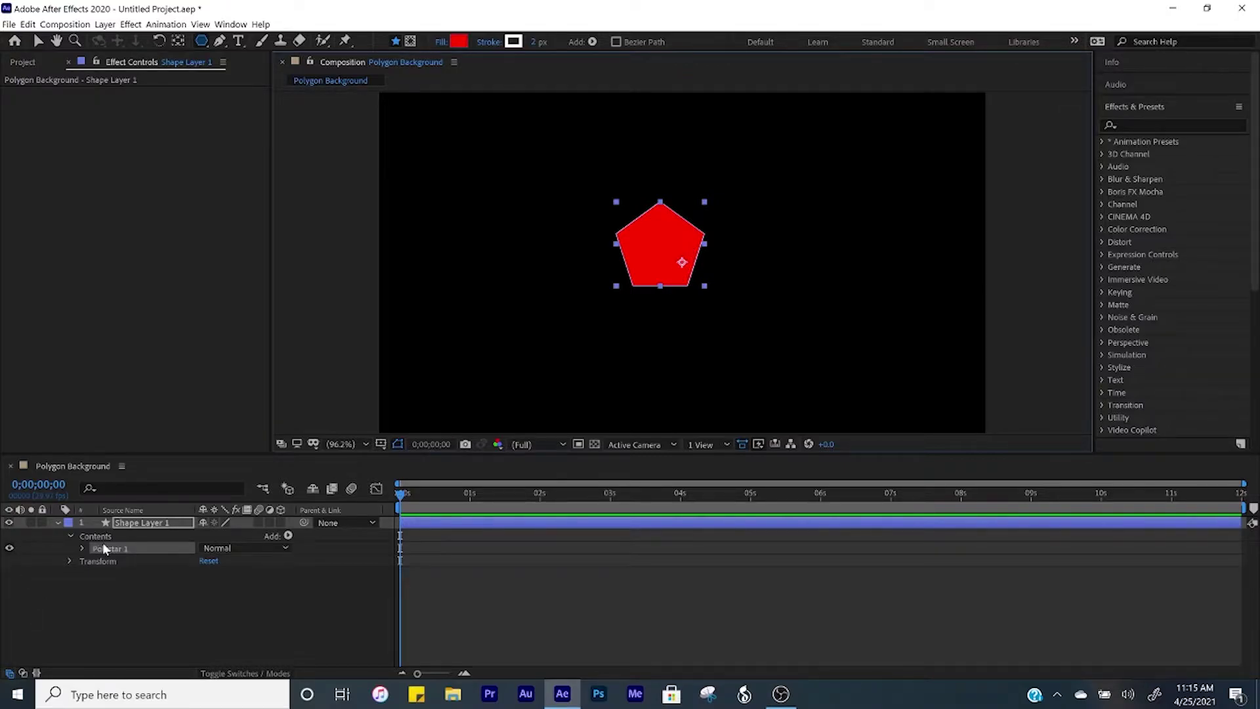
Try 3 points on the pentagon's polystar path and restore it to 5 points.
left_click(84, 548)
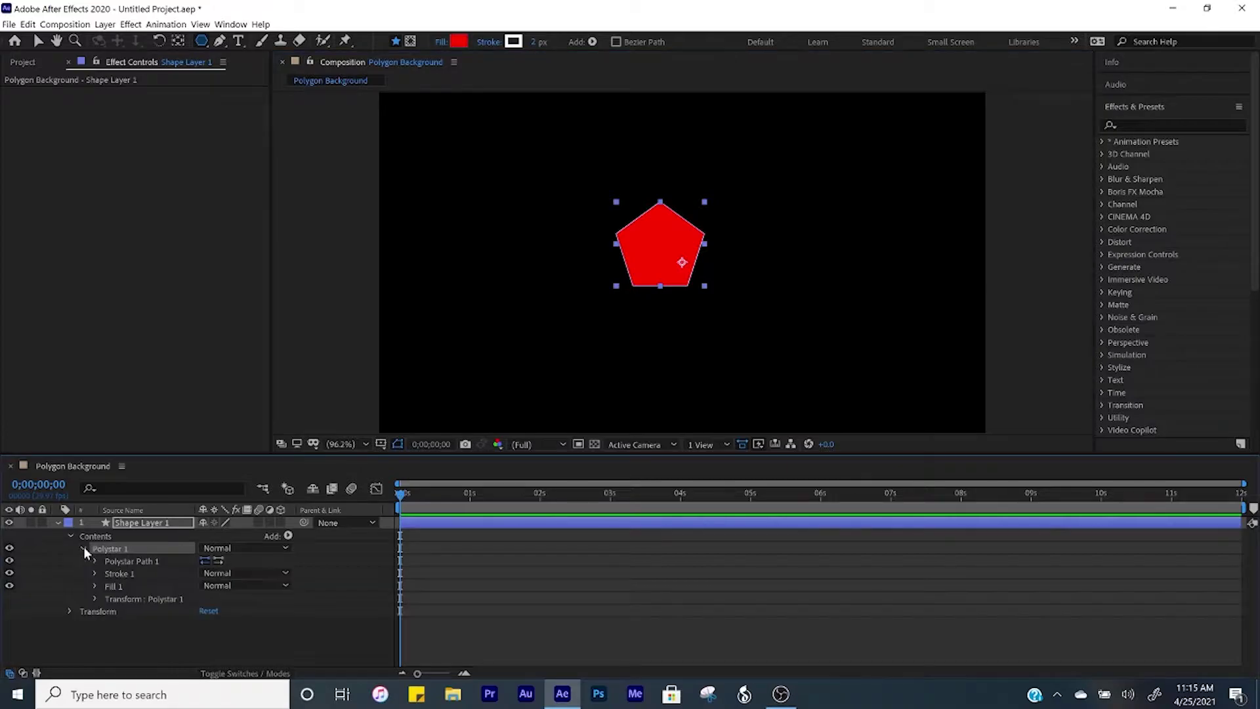
left_click(95, 560)
left_click(207, 585)
type("3")
key("Return")
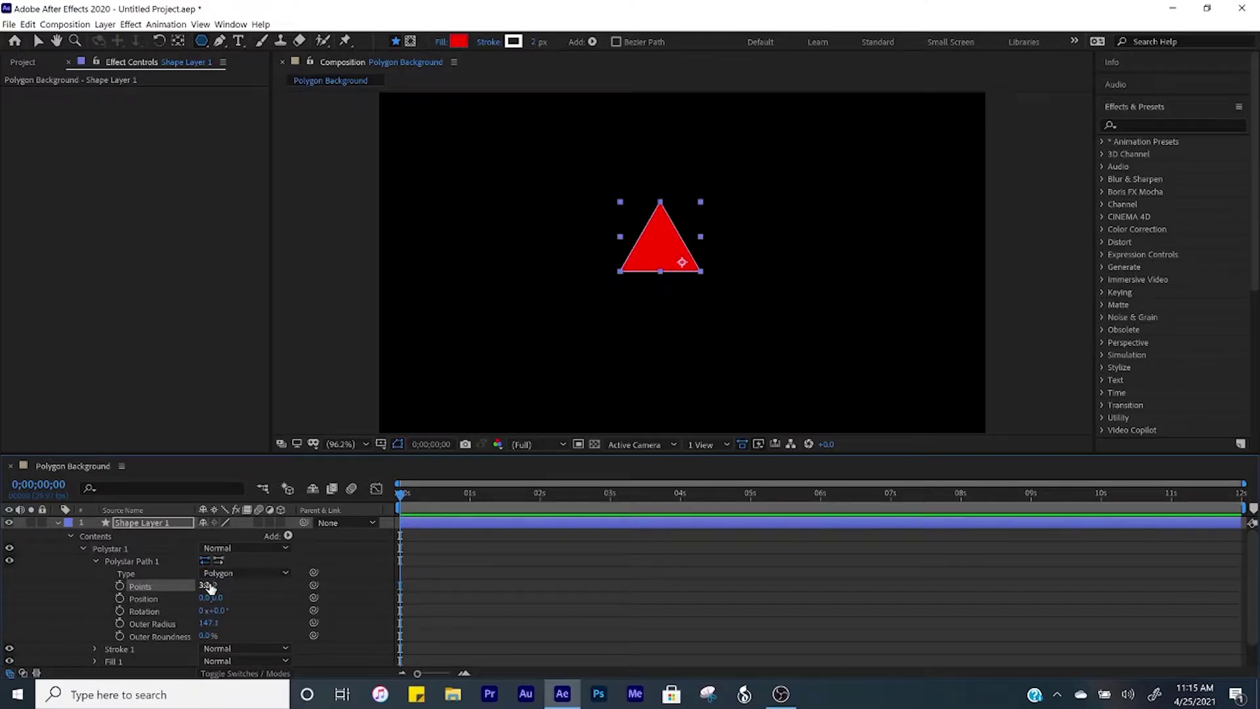
left_click(207, 585)
type("5")
key("Return")
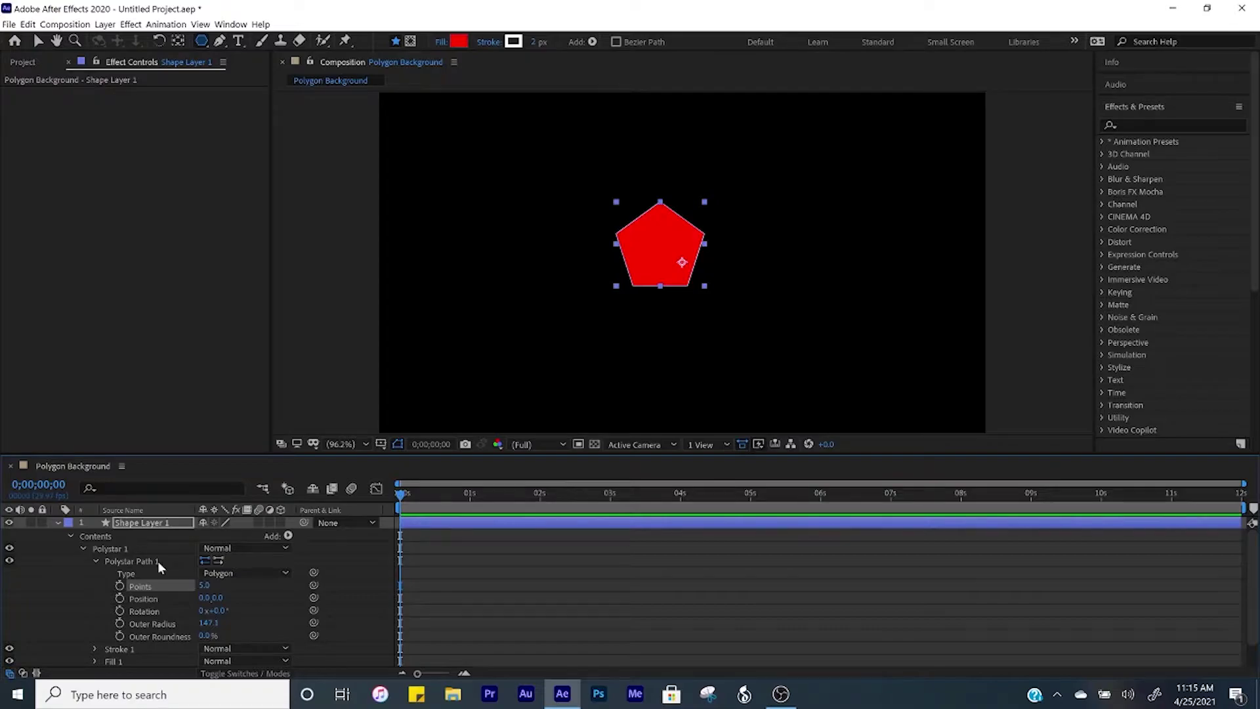
left_click(71, 537)
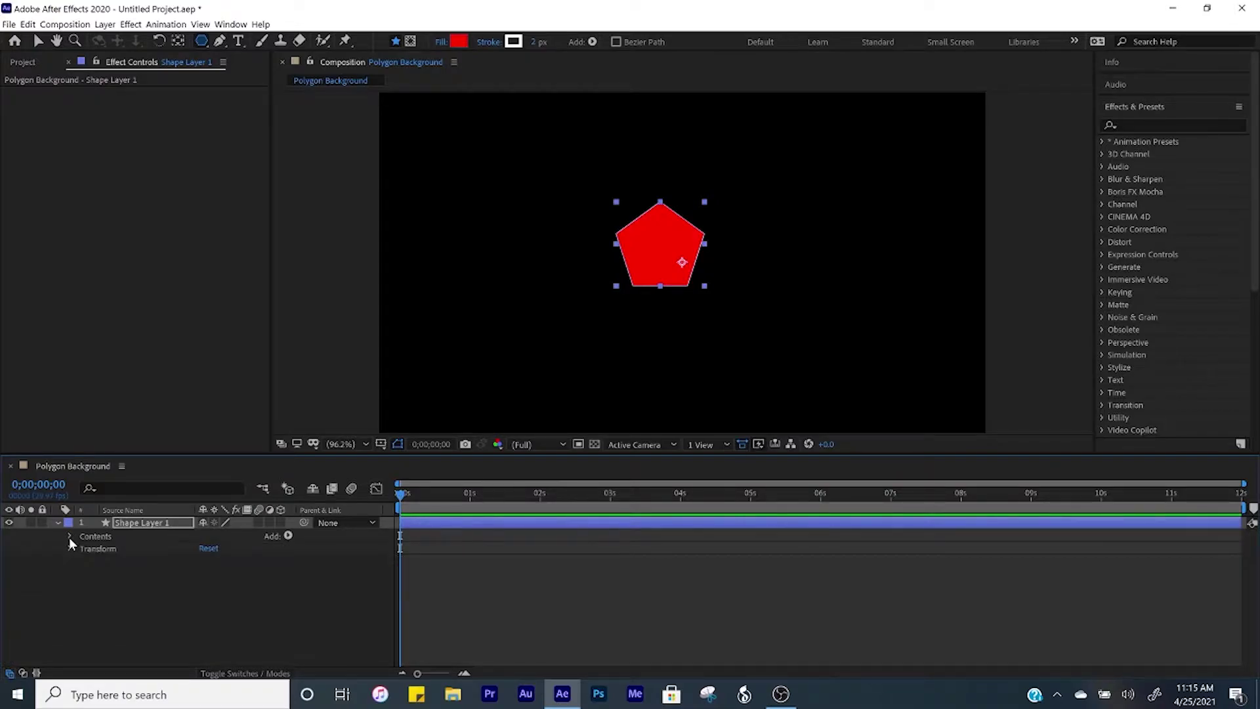
Set the pentagon's fill to none and its stroke width to 25 px.
left_click(458, 42, "alt")
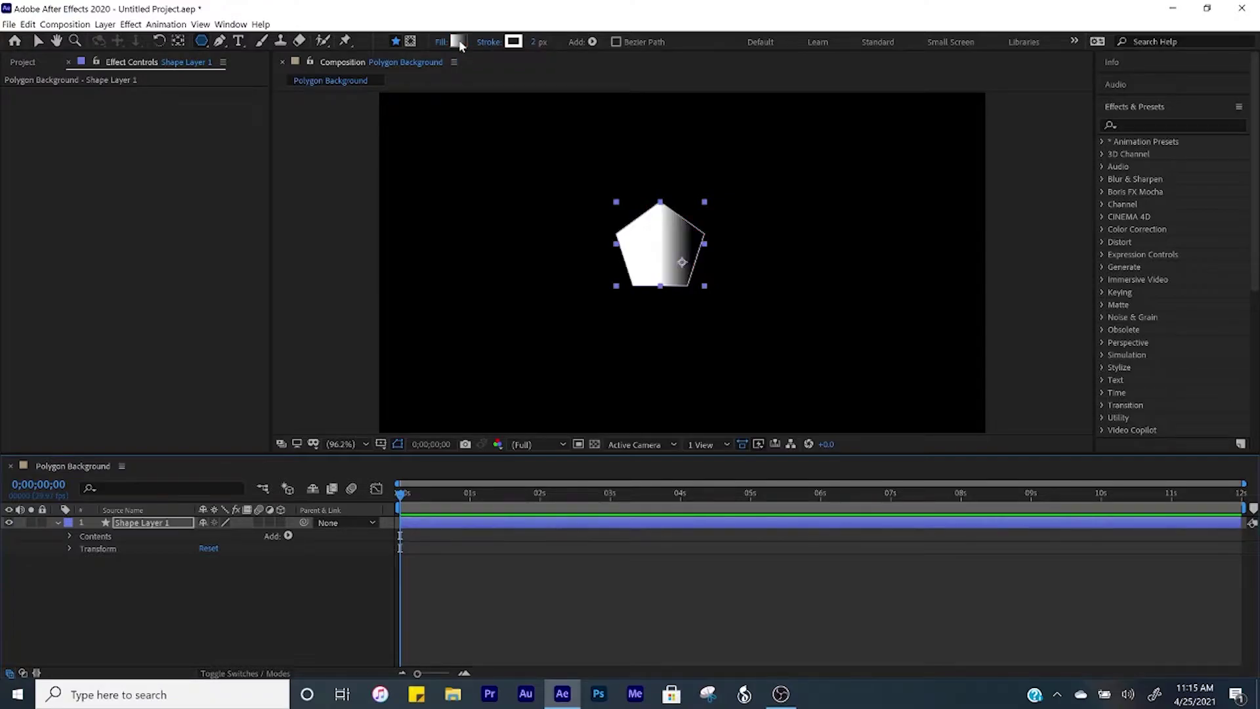
left_click(459, 40, "alt")
left_click(459, 41, "alt")
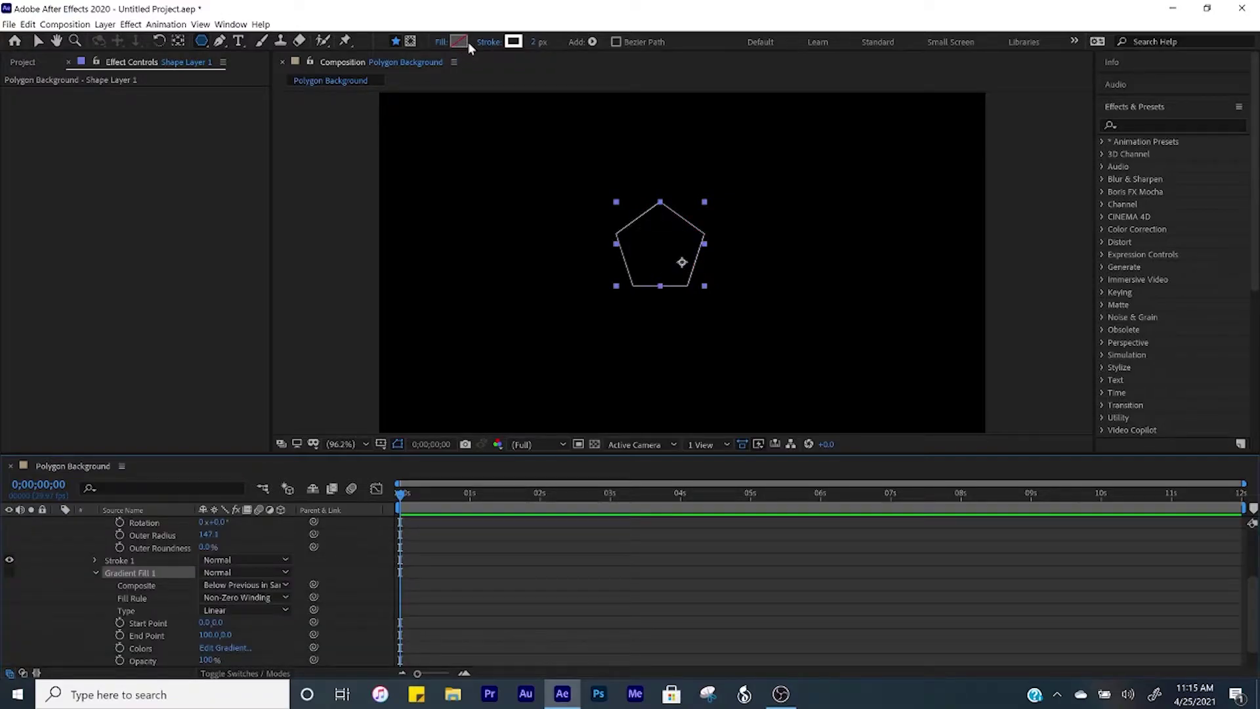
left_click(535, 42)
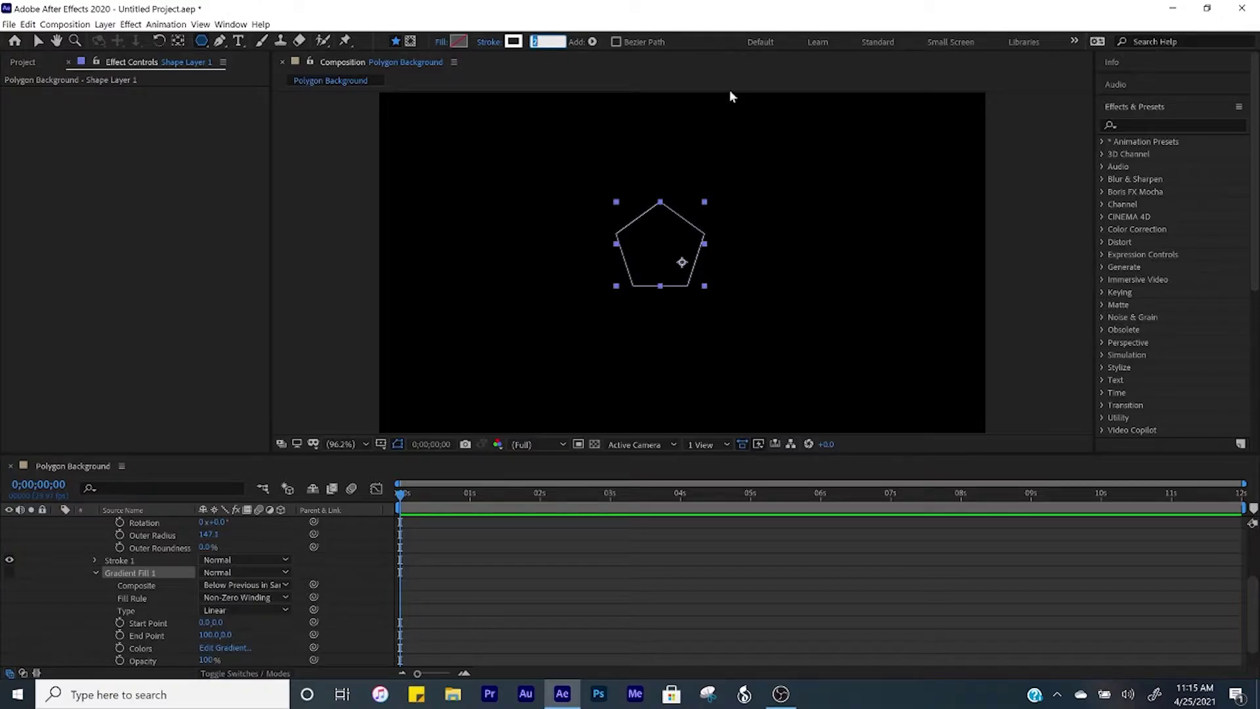
type("25")
key("Return")
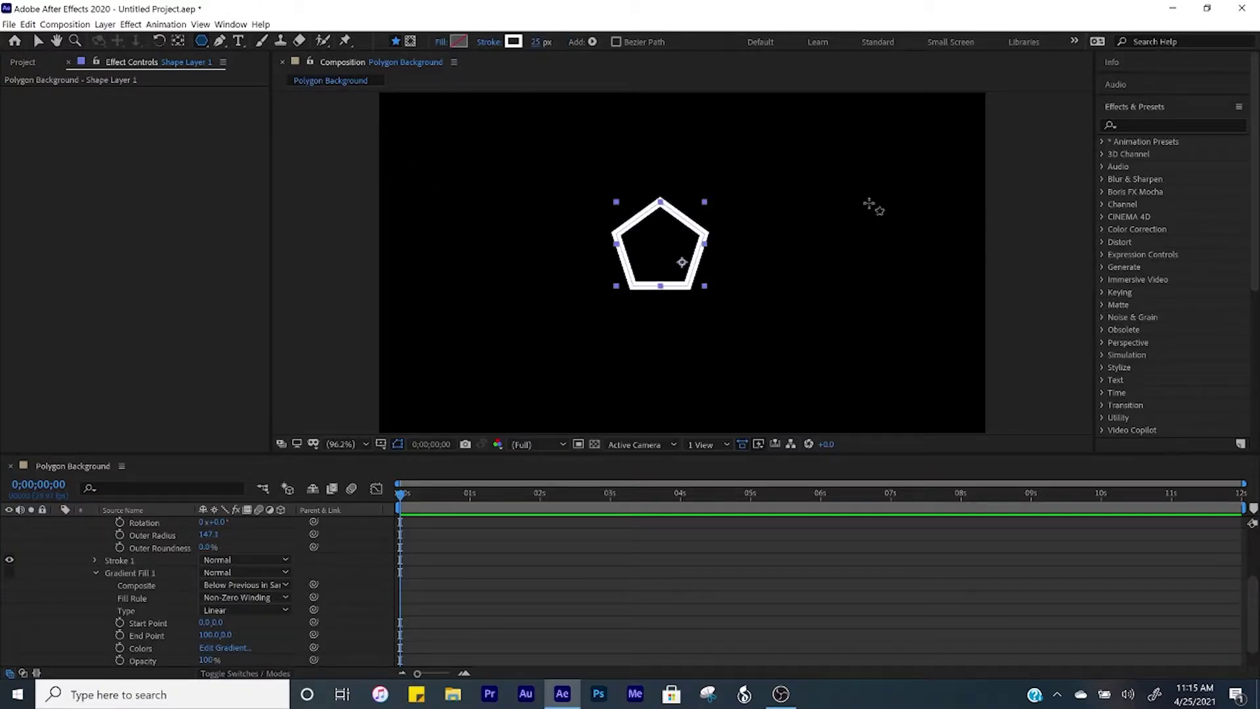
Center the pentagon horizontally and vertically in the composition and move its anchor point to its middle.
left_click(1134, 106)
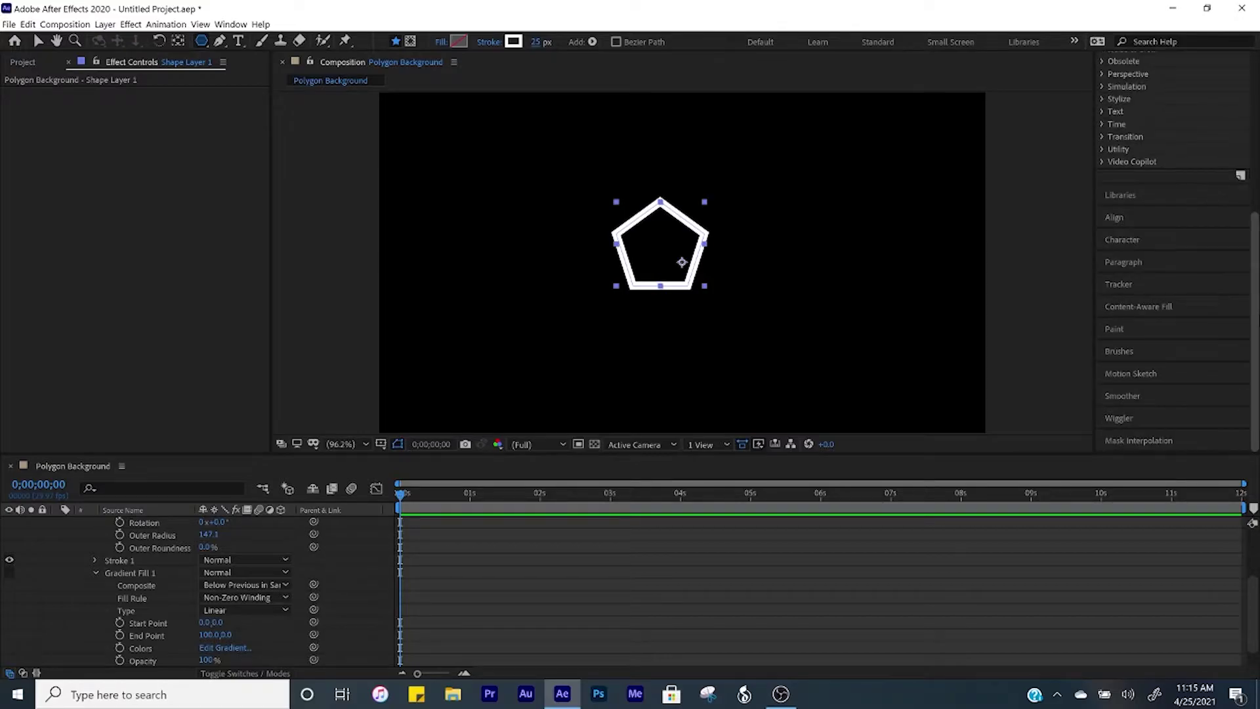
left_click(1135, 189)
left_click(1210, 191)
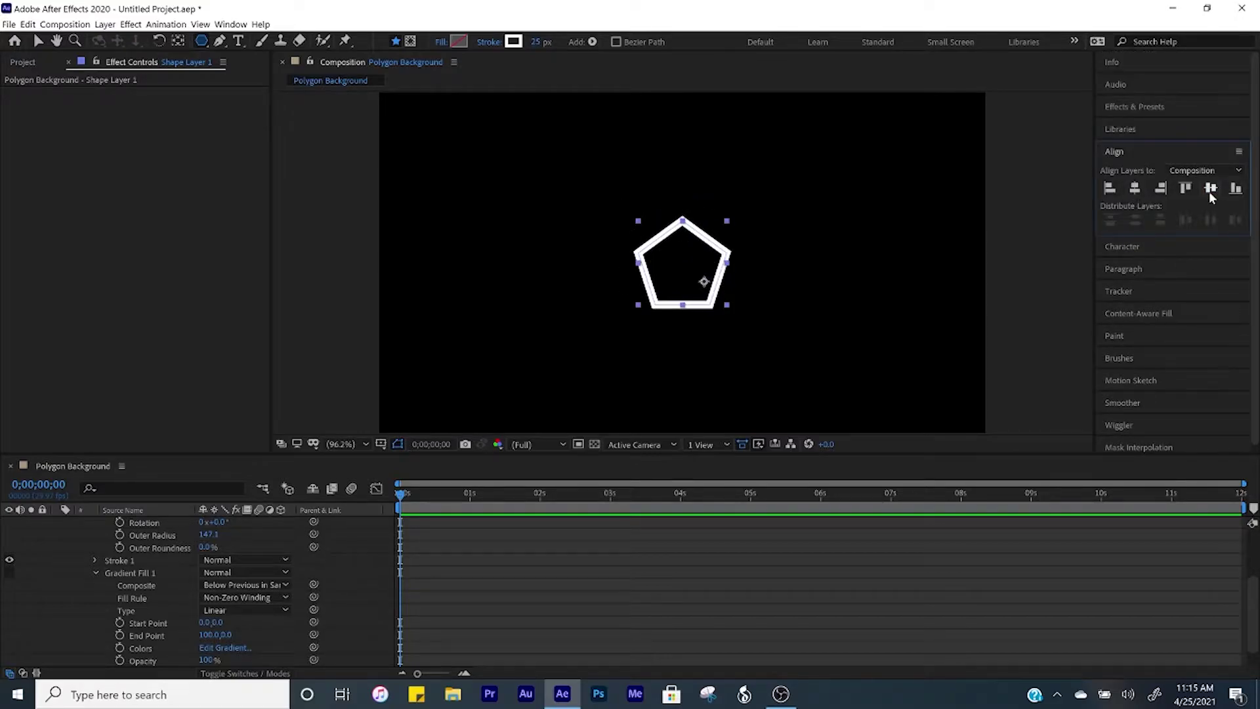
left_click(177, 43)
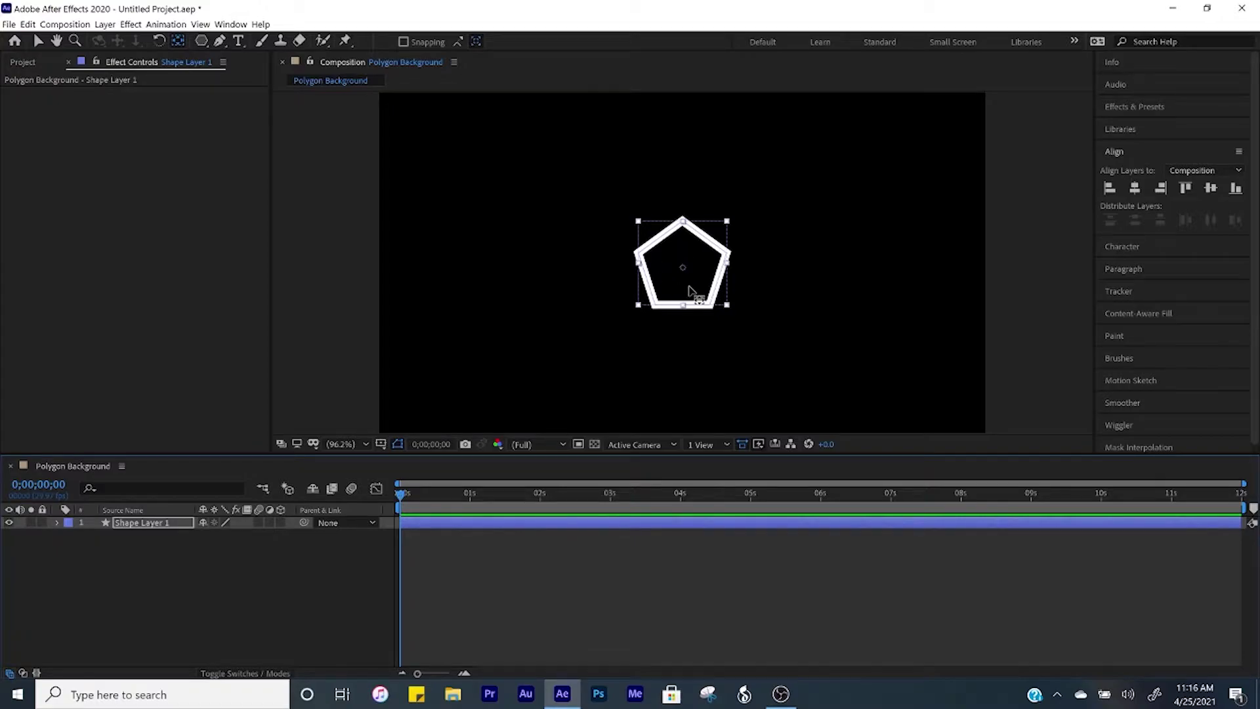
Pre-compose the pentagon layer as "Shape", moving all attributes into the new composition.
left_click(147, 525)
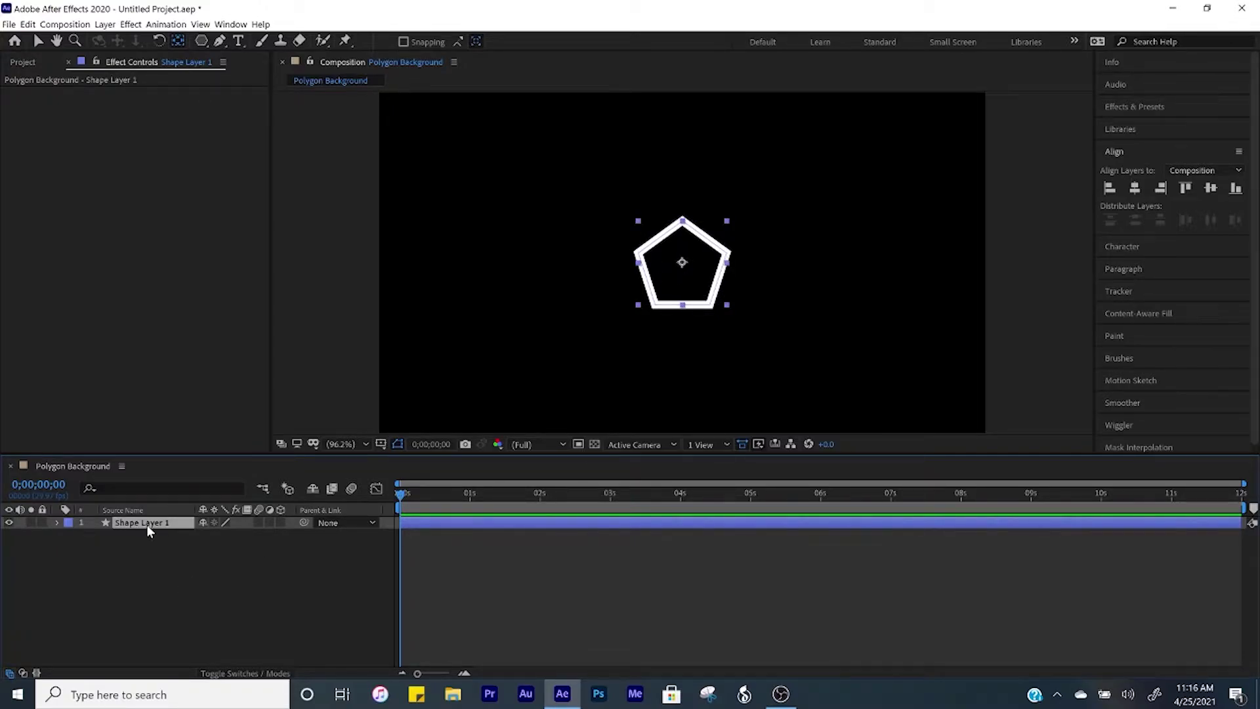
key("ctrl+shift+c")
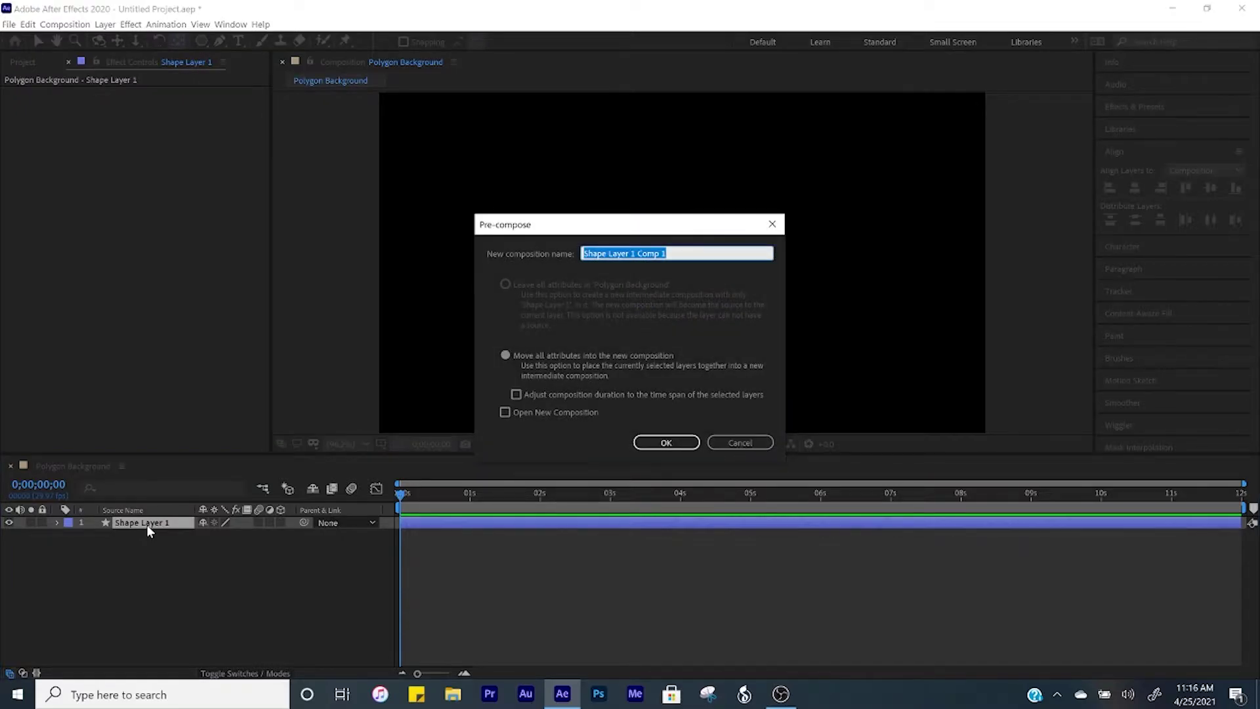
type("Shape")
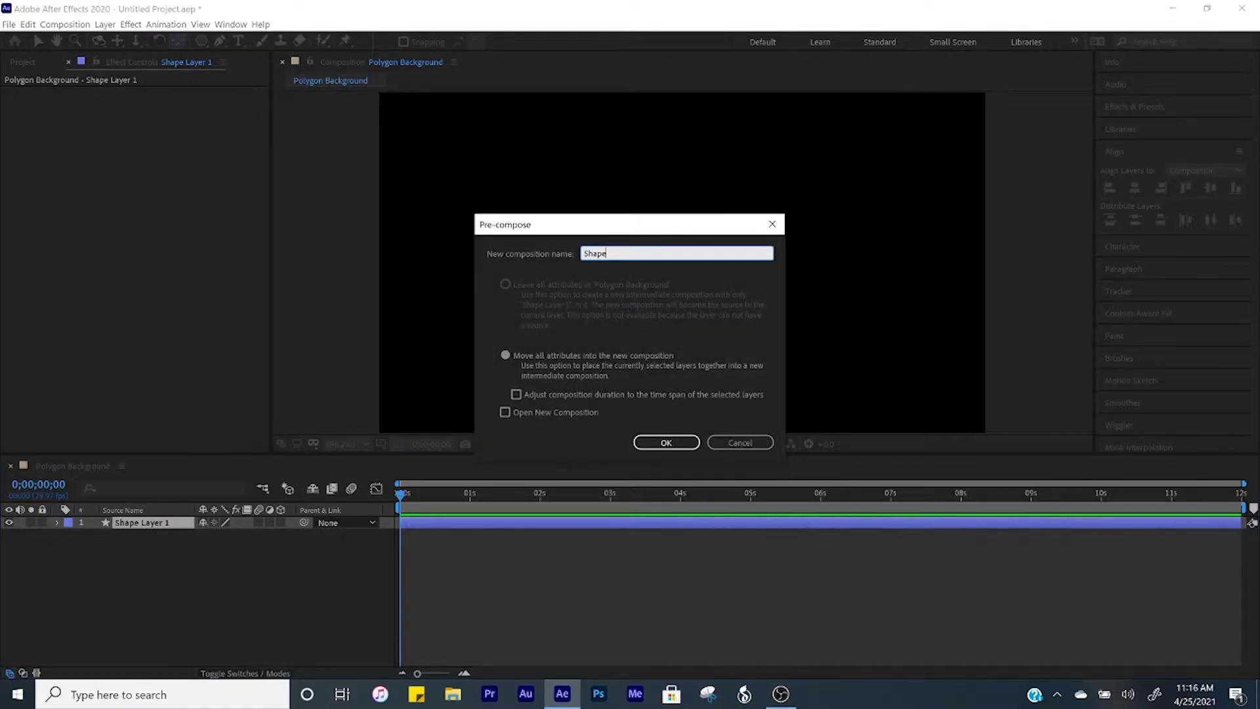
key("Return")
Resize the Shape composition to 400 x 400 px with the aspect ratio unlocked, and return to the Polygon Background composition.
double_click(137, 523)
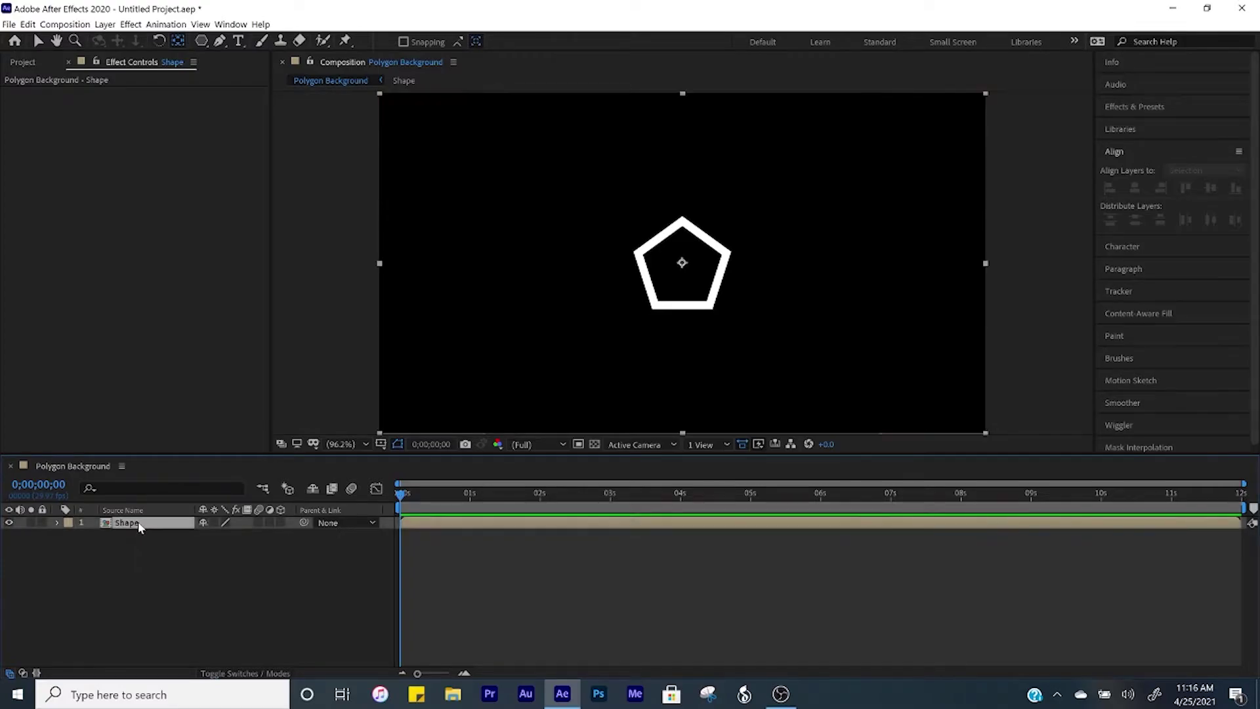
left_click(138, 523)
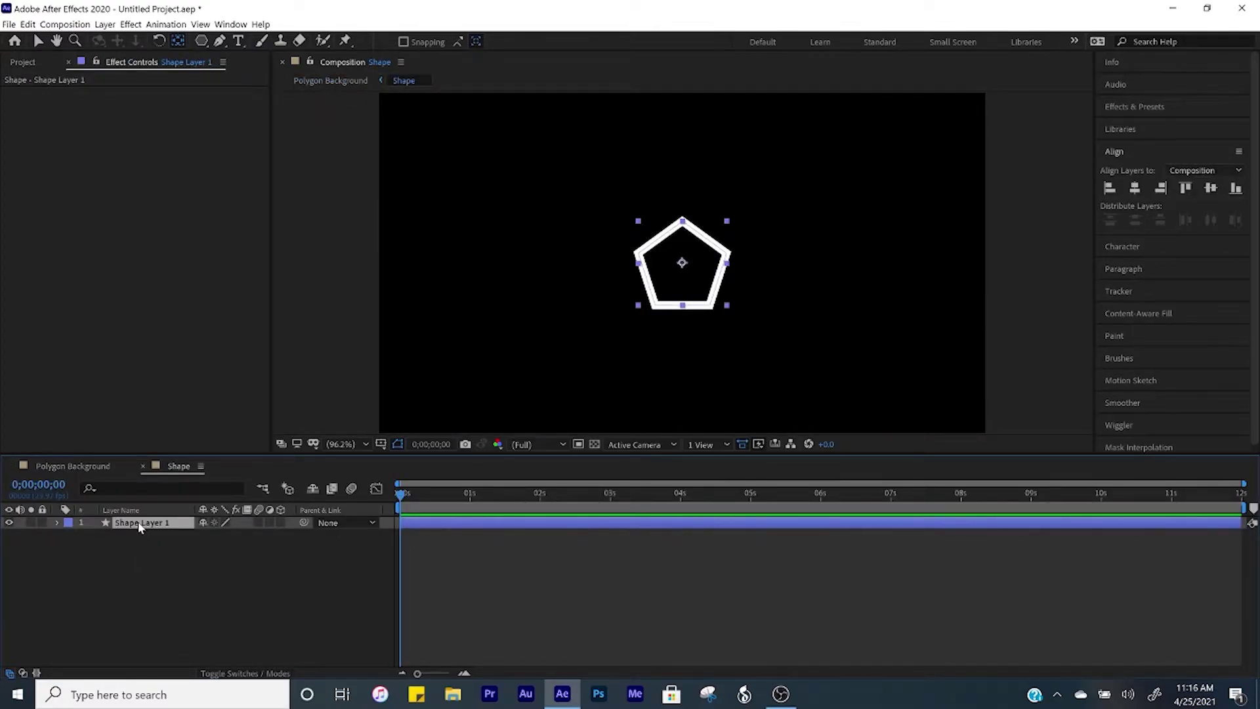
key("ctrl+k")
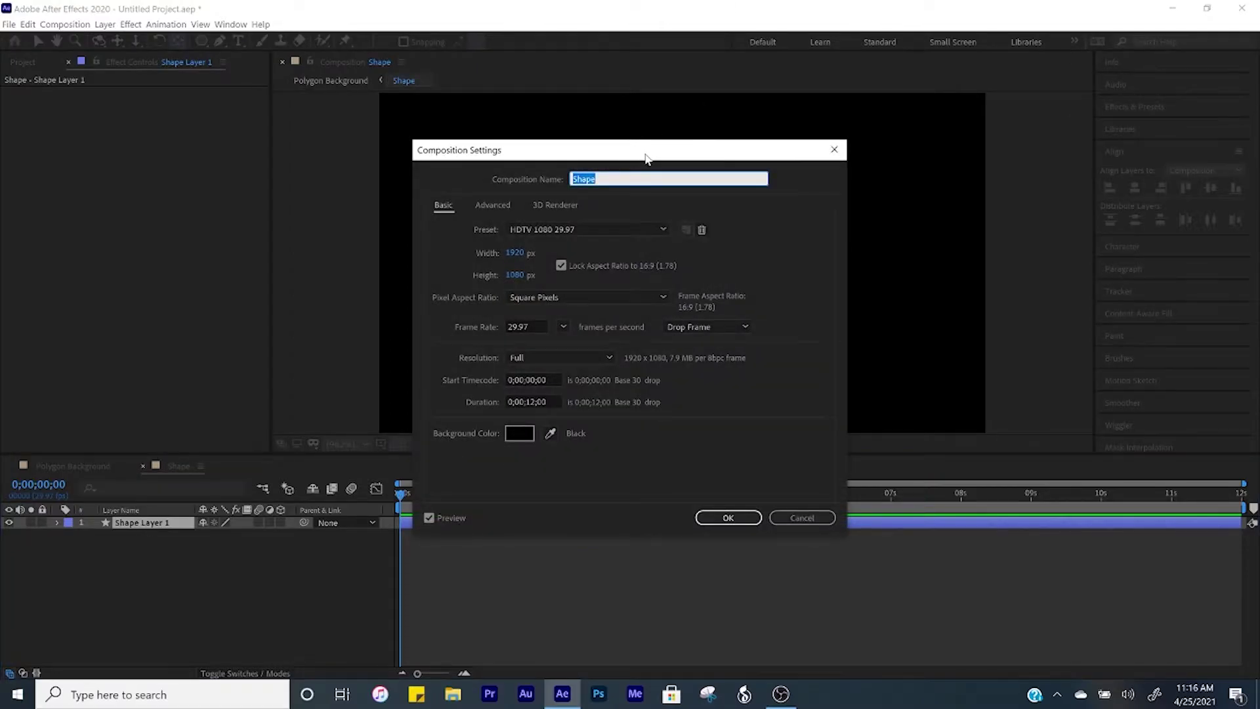
left_click_drag(647, 155, 293, 143)
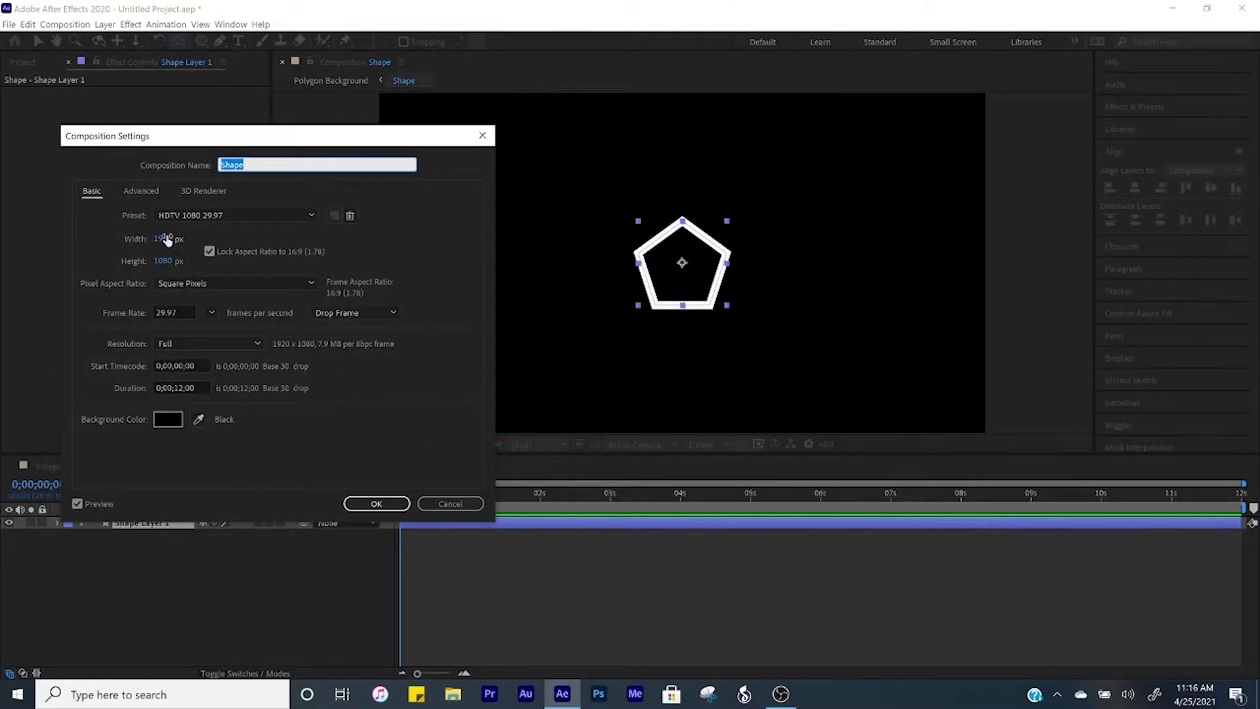
left_click(164, 239)
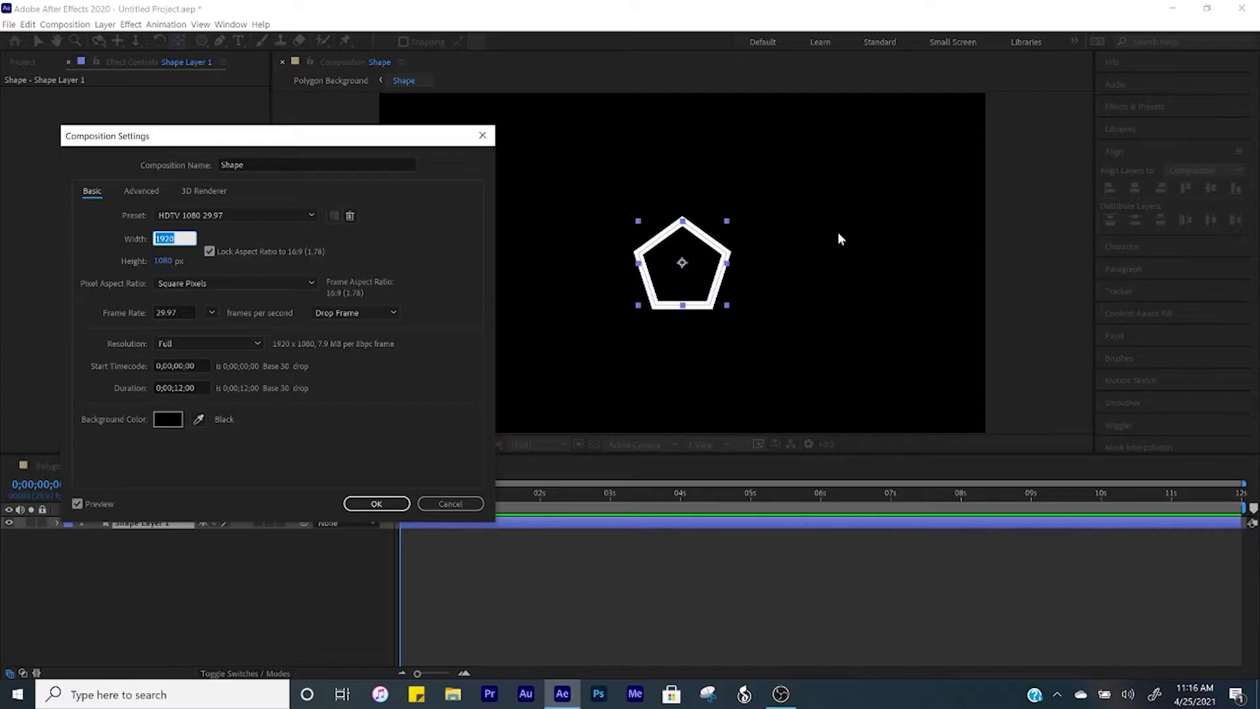
left_click(209, 251)
type("400")
key("Tab")
type("400")
key("Tab")
left_click(397, 503)
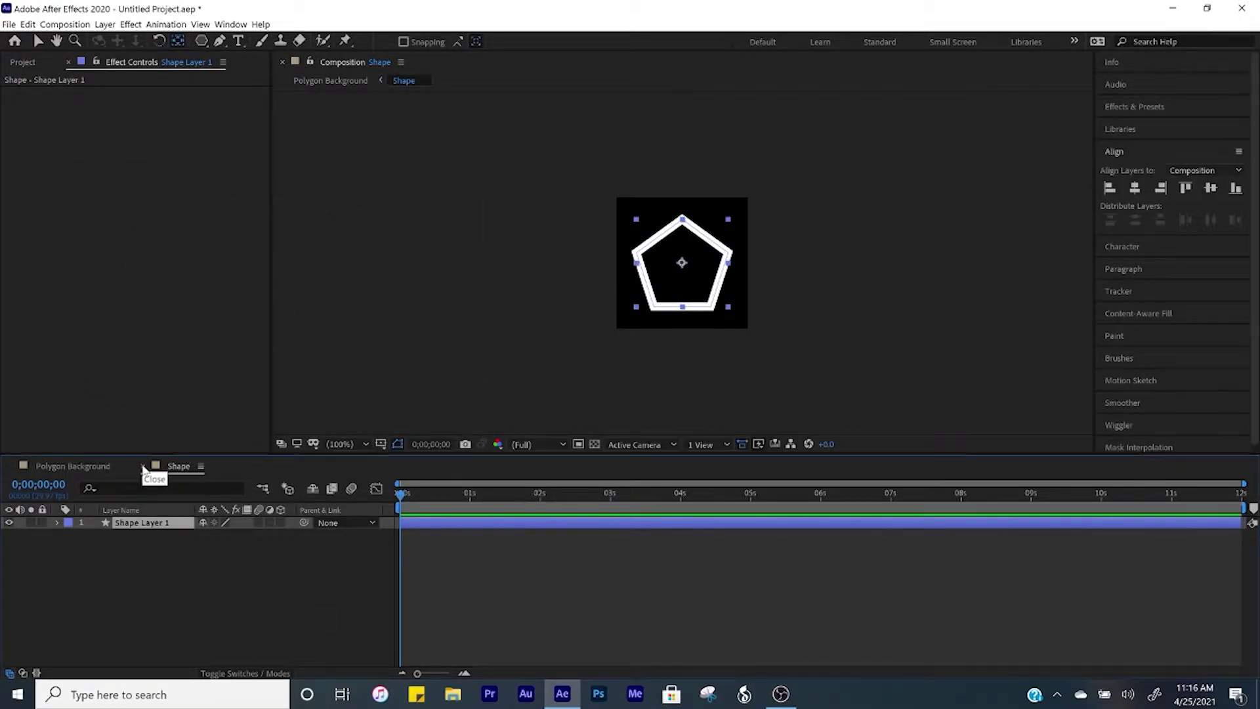
left_click(143, 466)
left_click(202, 565)
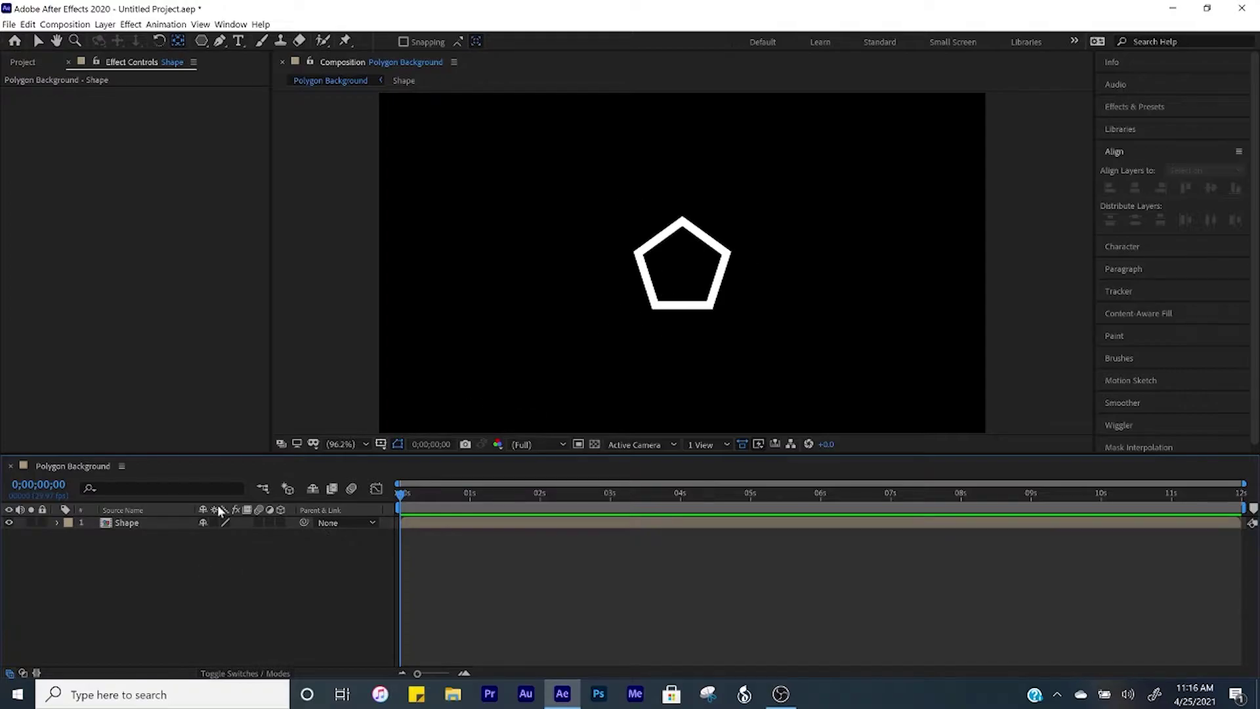
Find the Motion Tile effect and apply it to the Shape layer.
left_click(131, 528)
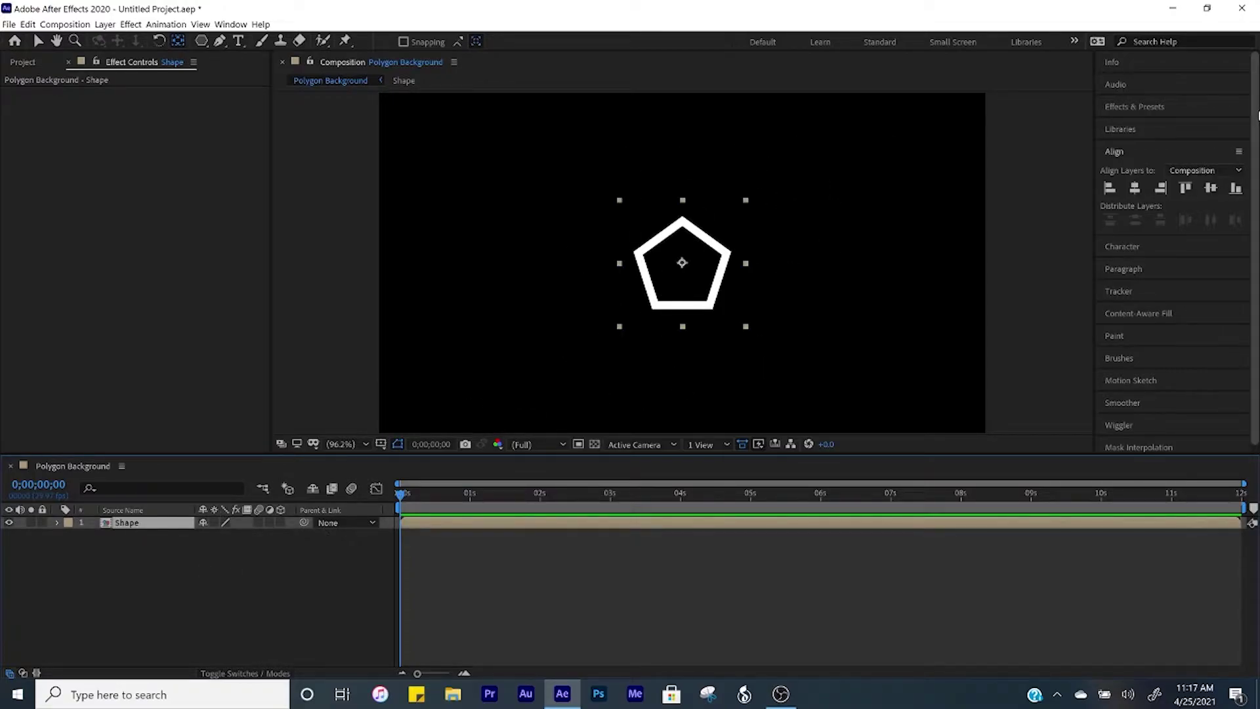
left_click(1138, 105)
left_click(1135, 124)
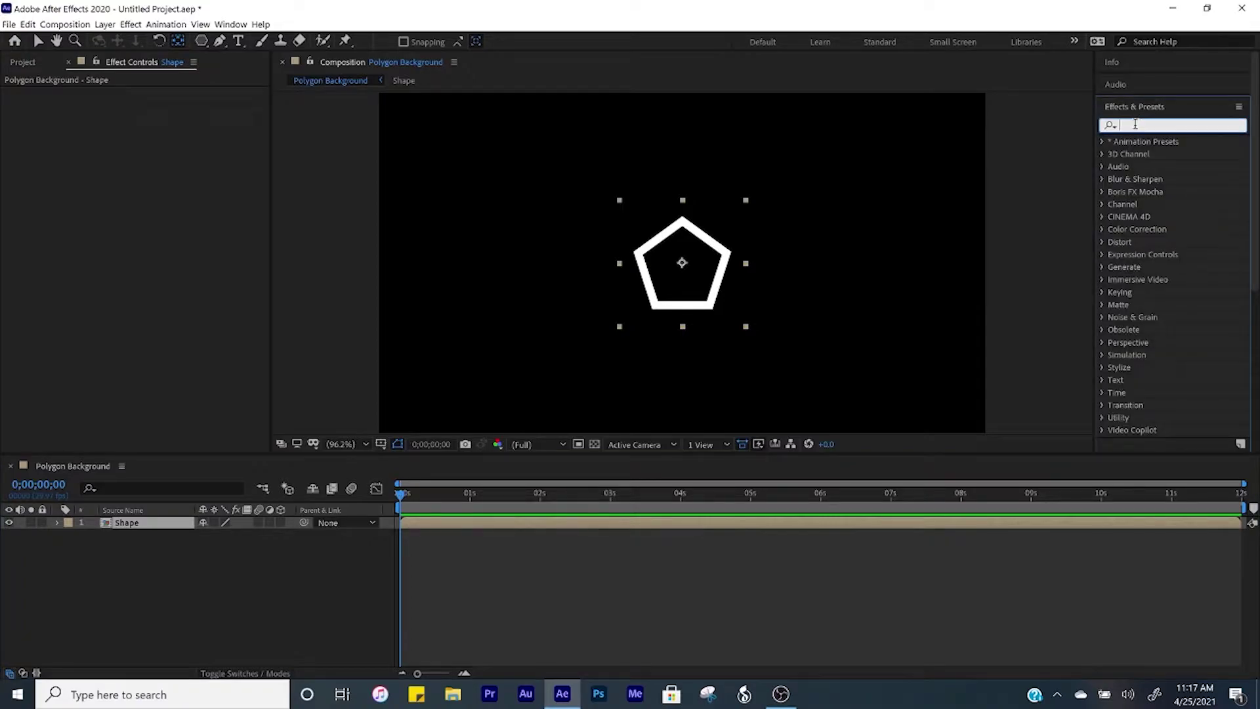
type("motio")
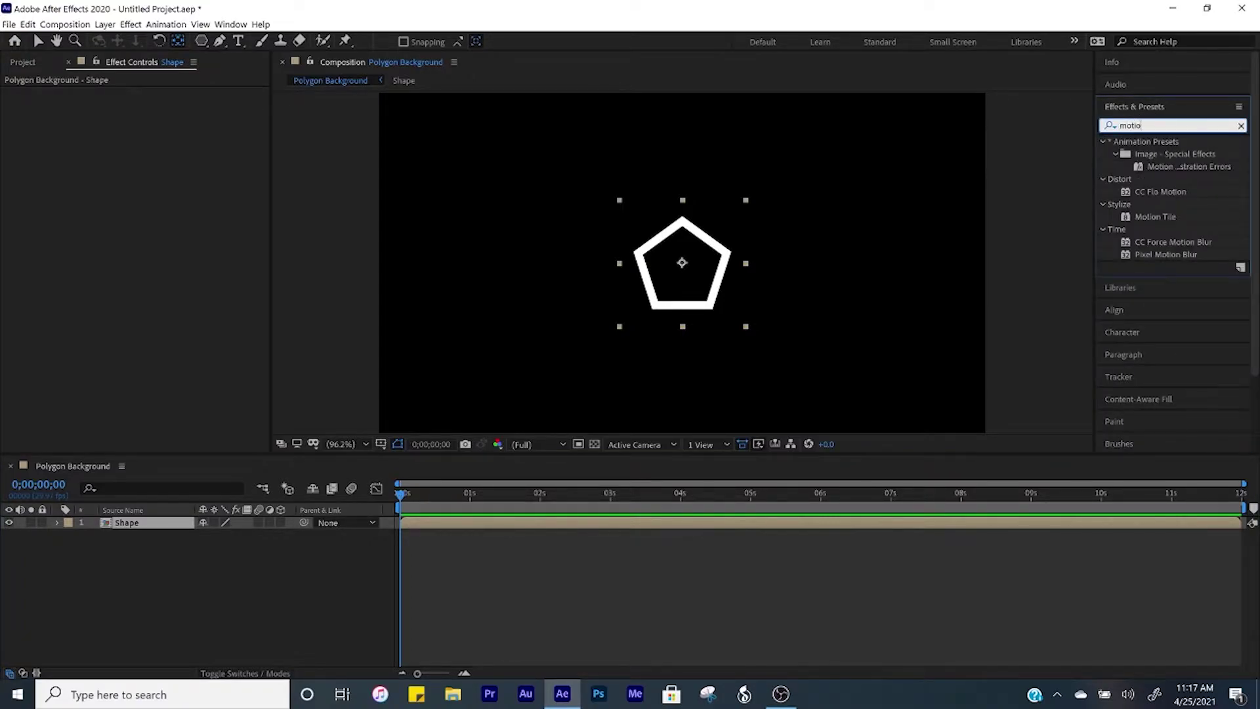
type("n tile")
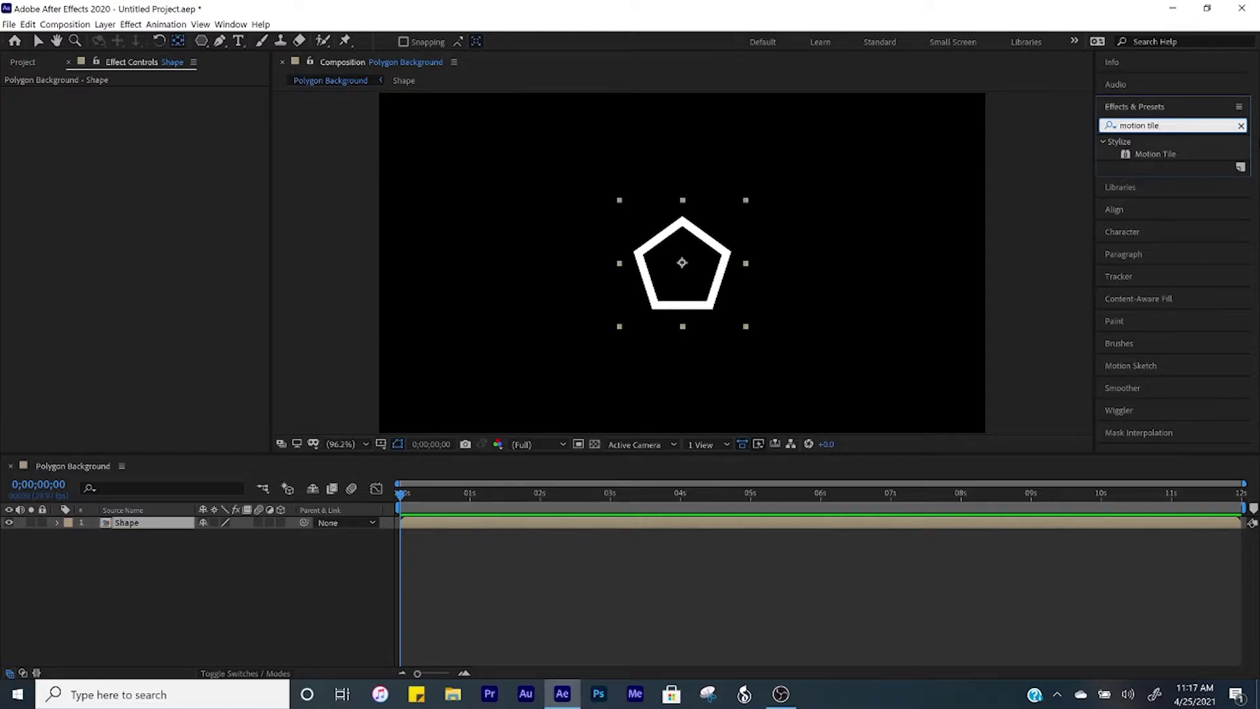
left_click_drag(1147, 155, 436, 529)
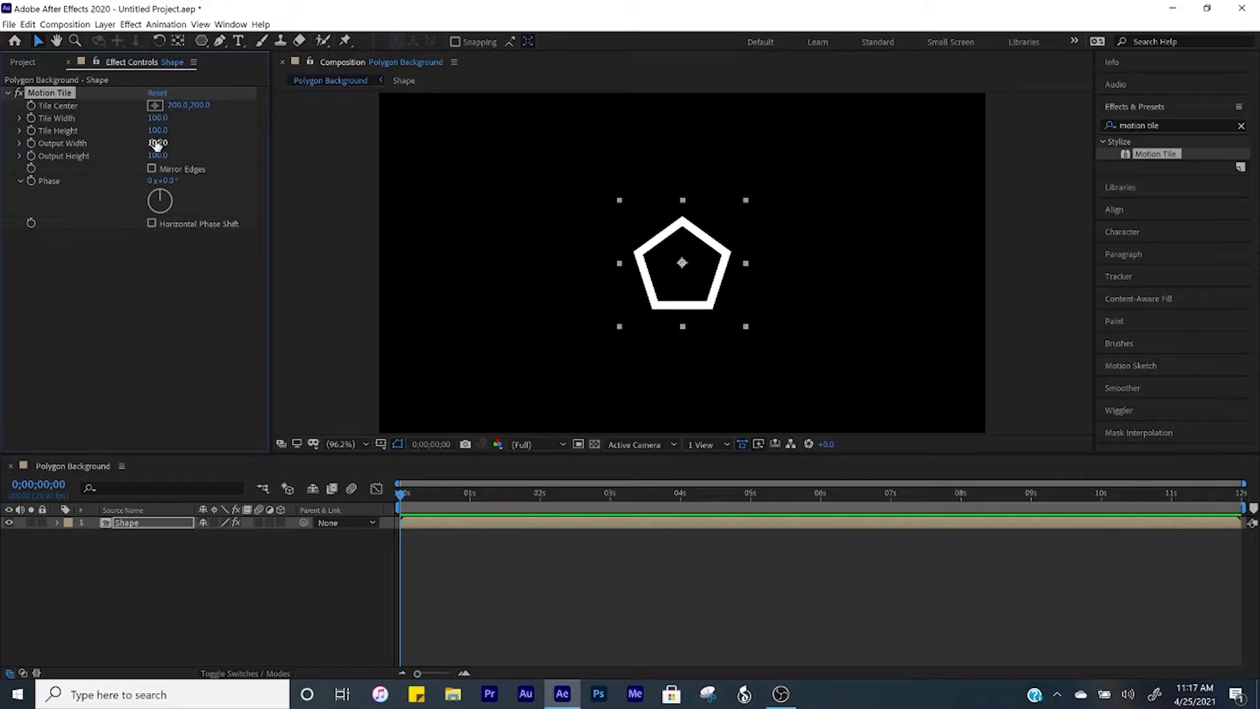
Set the Motion Tile output width to 1940 and output height to 1400 on the Shape layer.
left_click_drag(157, 144, 289, 138)
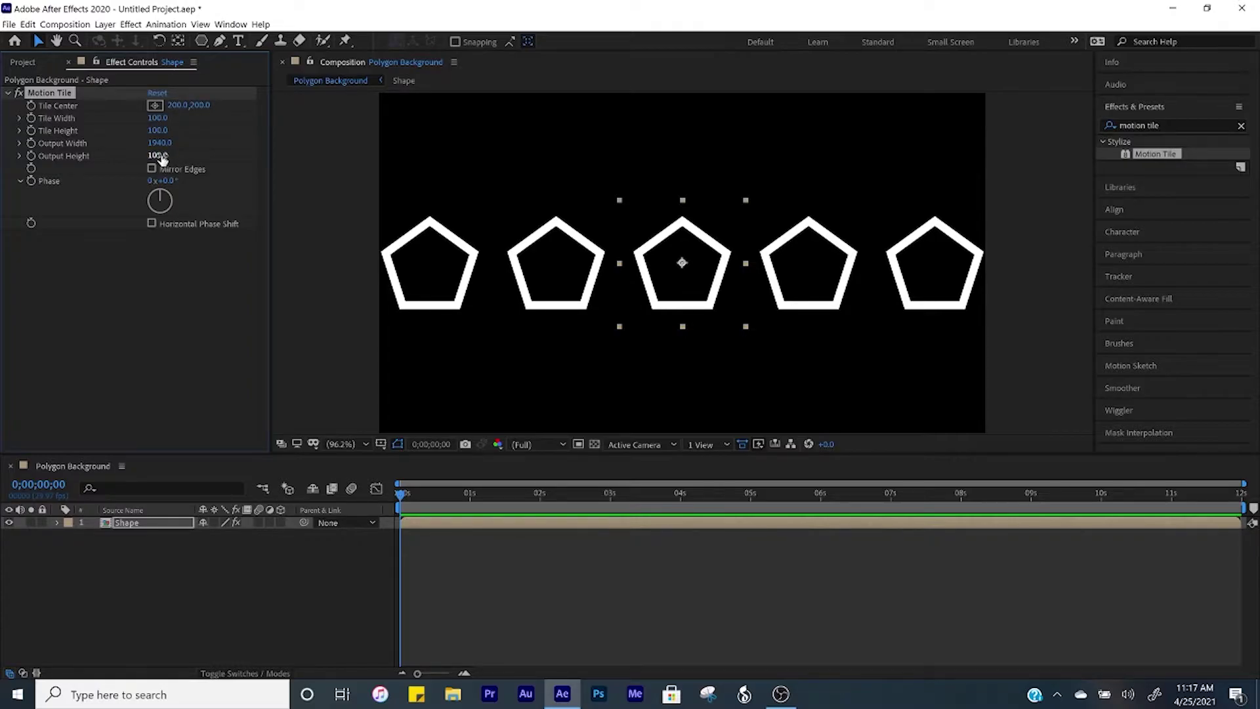
mouse_move(161, 159)
left_mouse_down()
mouse_move(197, 155)
mouse_move(178, 152)
left_mouse_up()
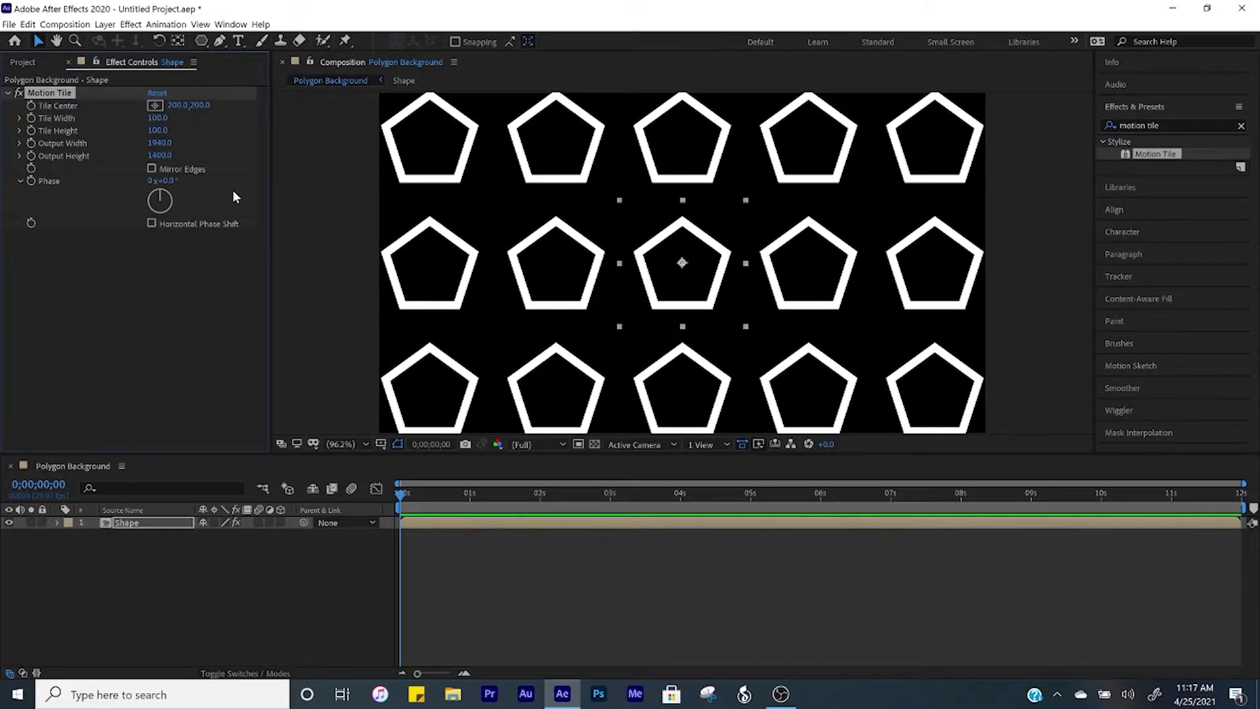
left_click(156, 555)
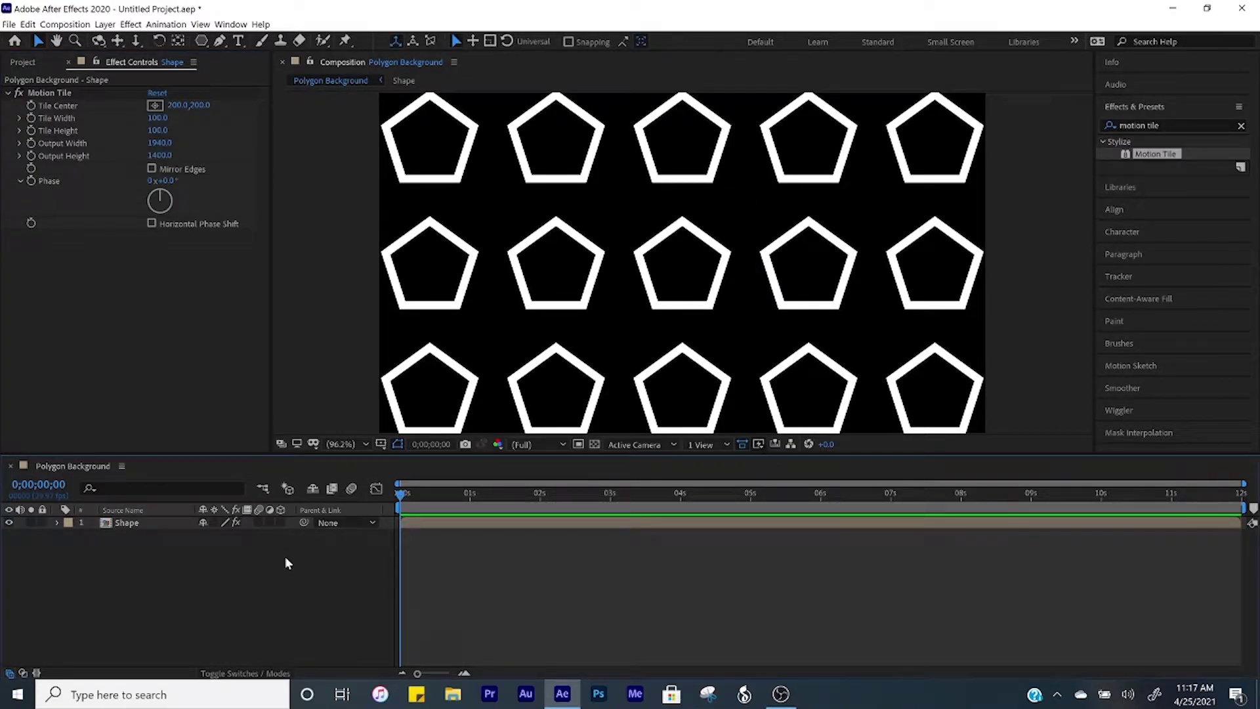
Make the Shape layer 3D and set its rotation to X -35°, Y 5° and Z 12°.
left_click(279, 521)
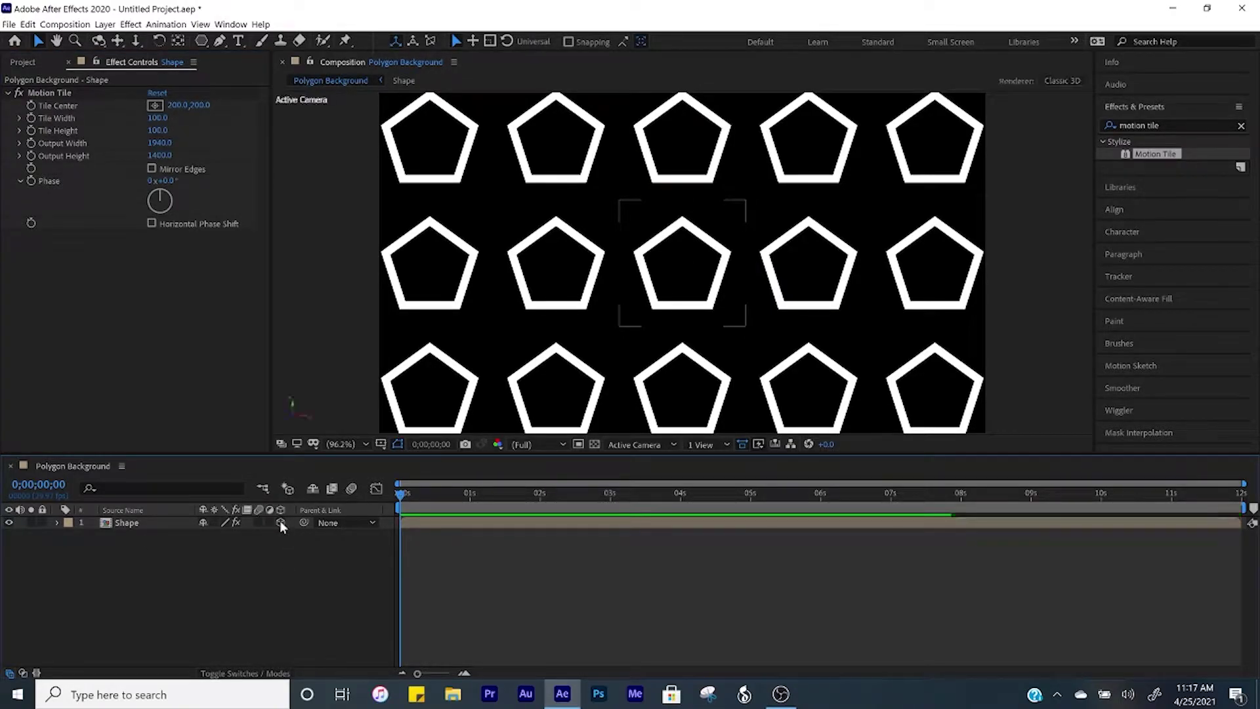
left_click(143, 523)
key("r")
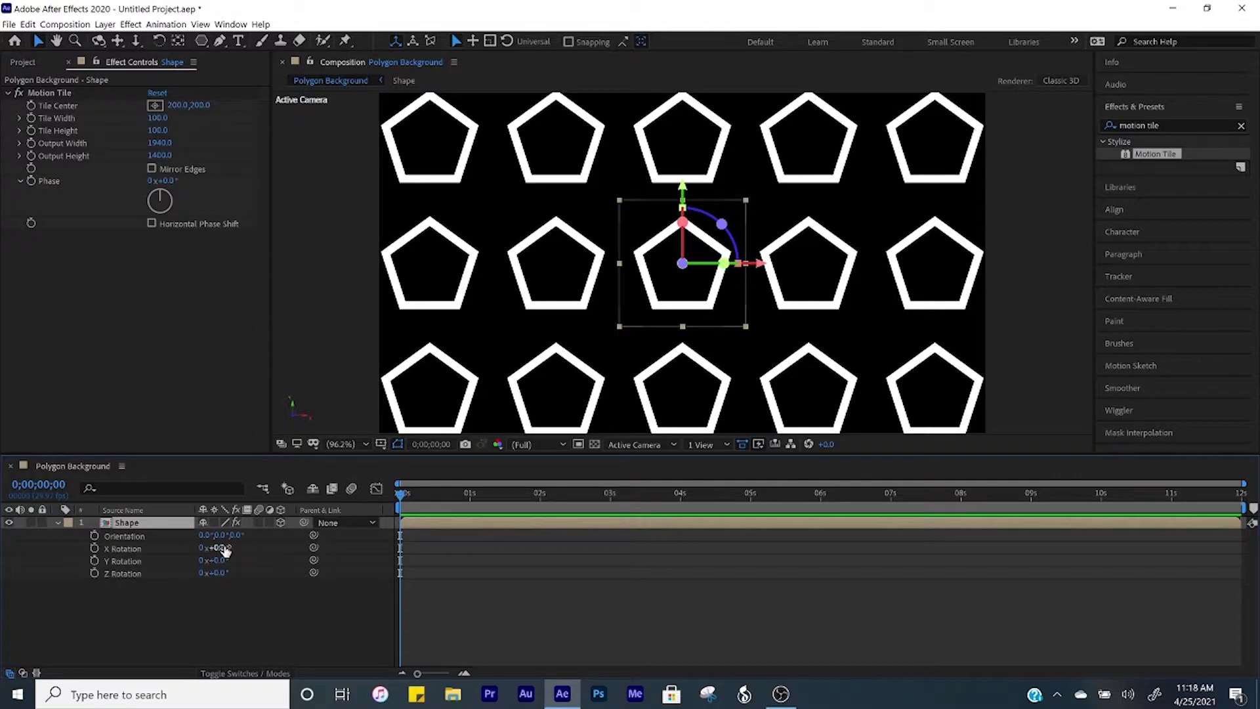
mouse_move(225, 549)
left_mouse_down()
mouse_move(204, 559)
mouse_move(233, 572)
left_mouse_up()
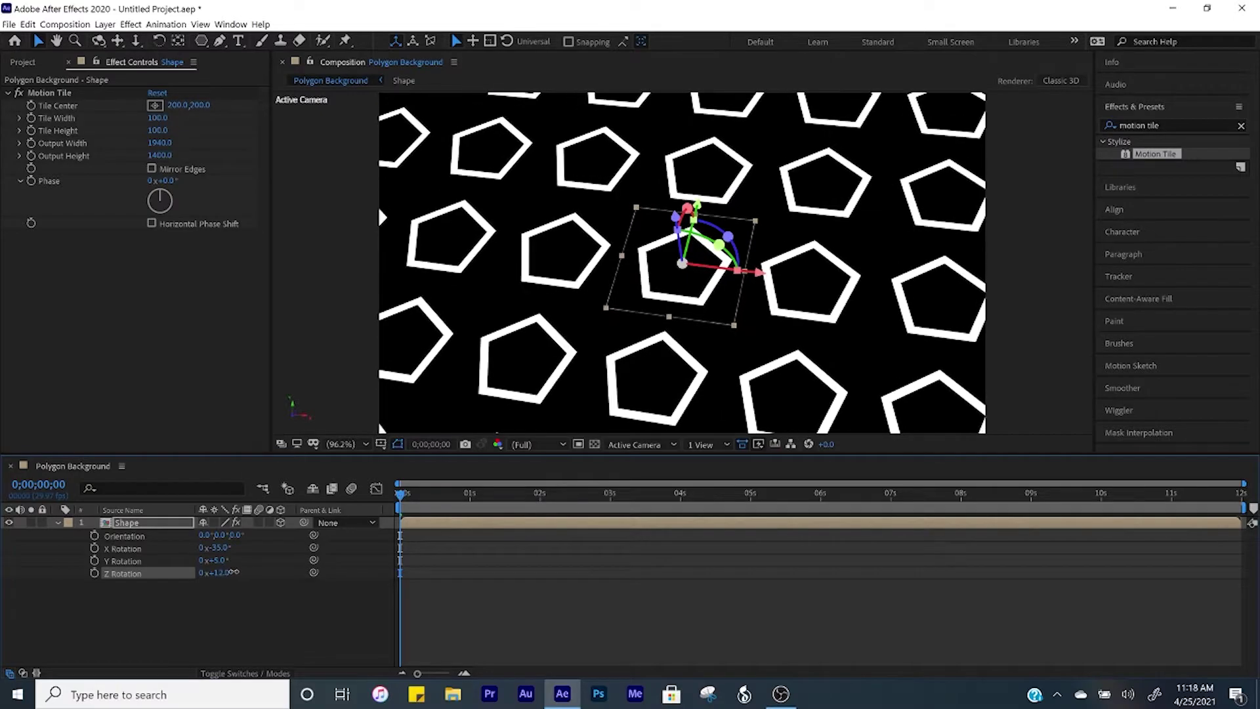
left_click(215, 619)
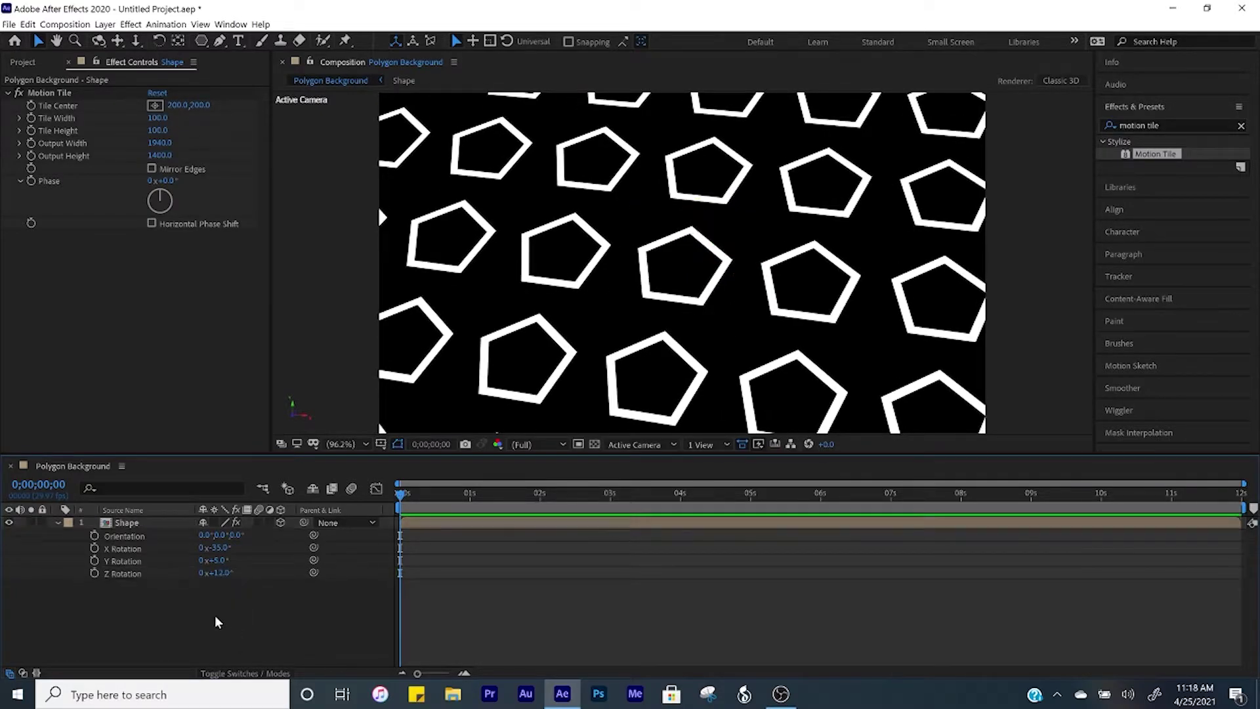
left_click(58, 522)
Animate the Shape layer's Motion Tile center from 200, 200 at the start to 200, 1966 at 0;00;11;29.
left_click(515, 523)
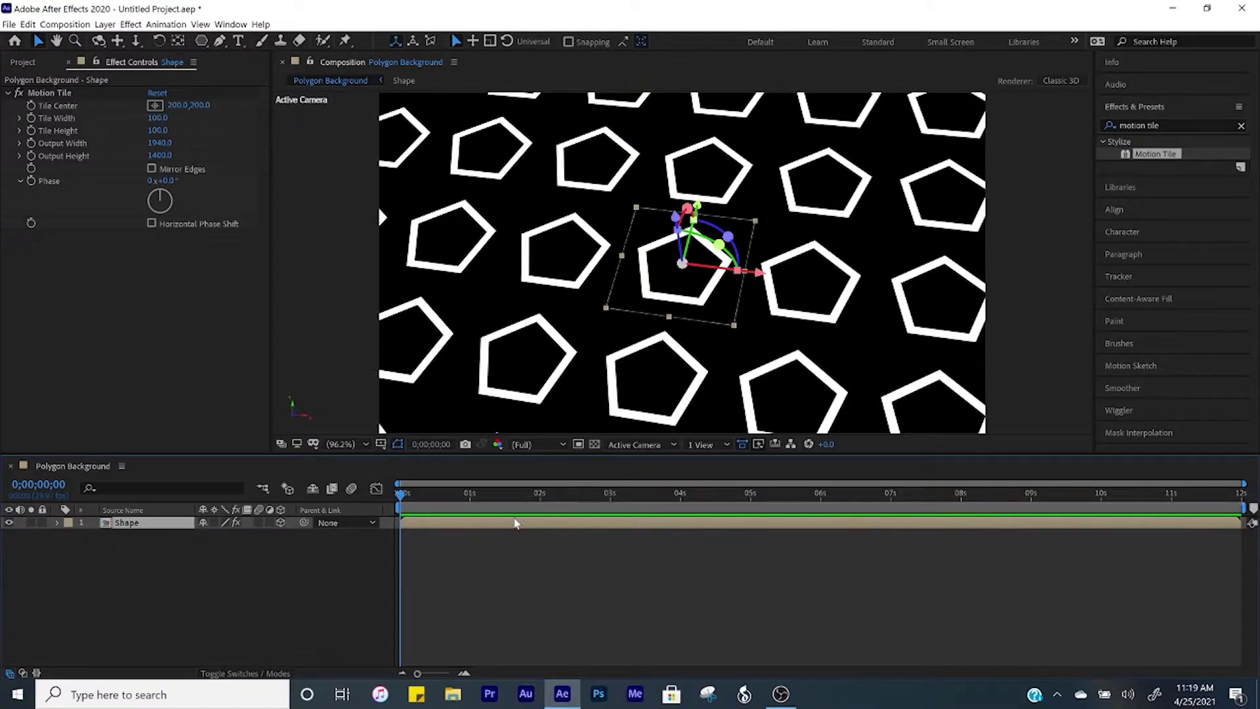
left_click(30, 107)
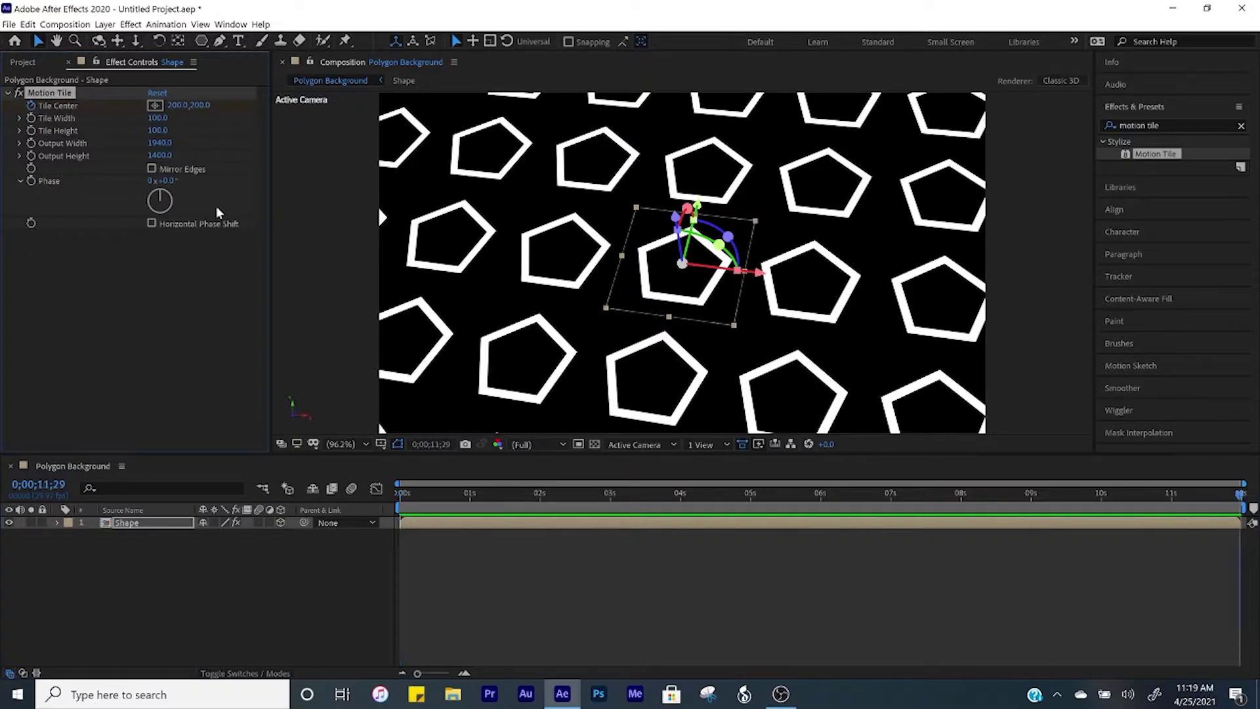
left_click_drag(204, 107, 887, 100)
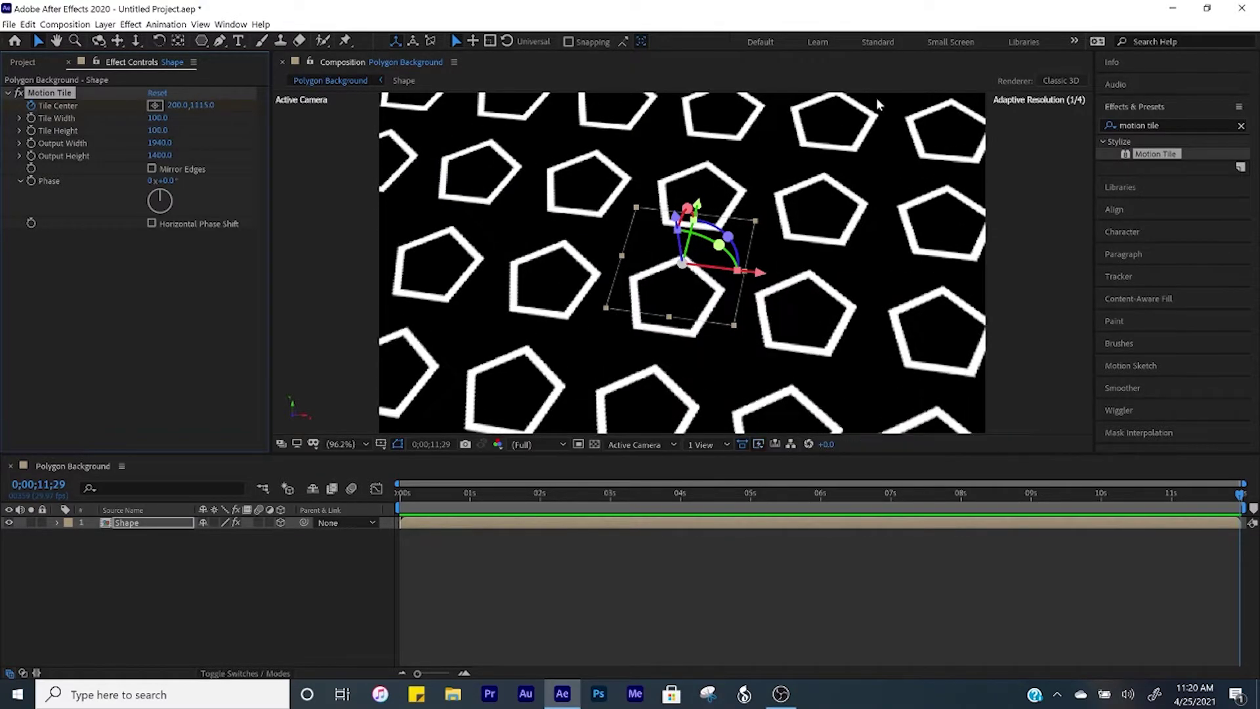
left_click_drag(212, 103, 847, 92)
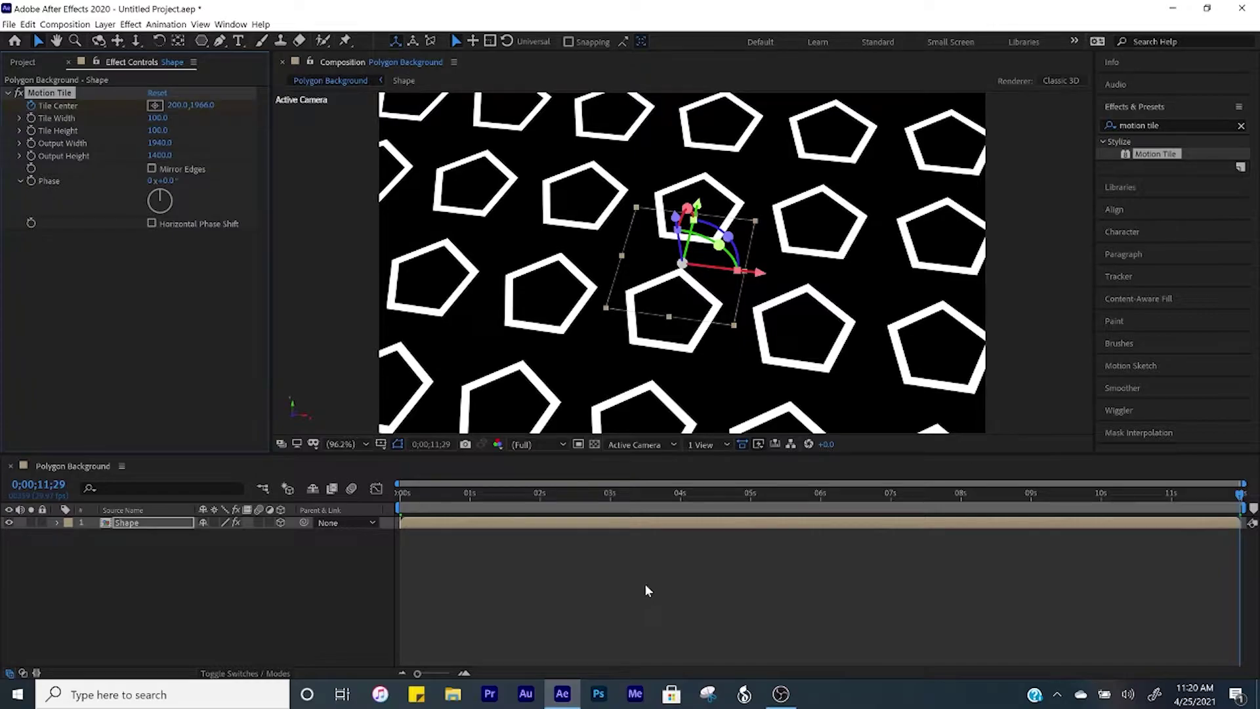
Lower the preview resolution to Quarter and play the tile animation from the first frame.
left_click(550, 445)
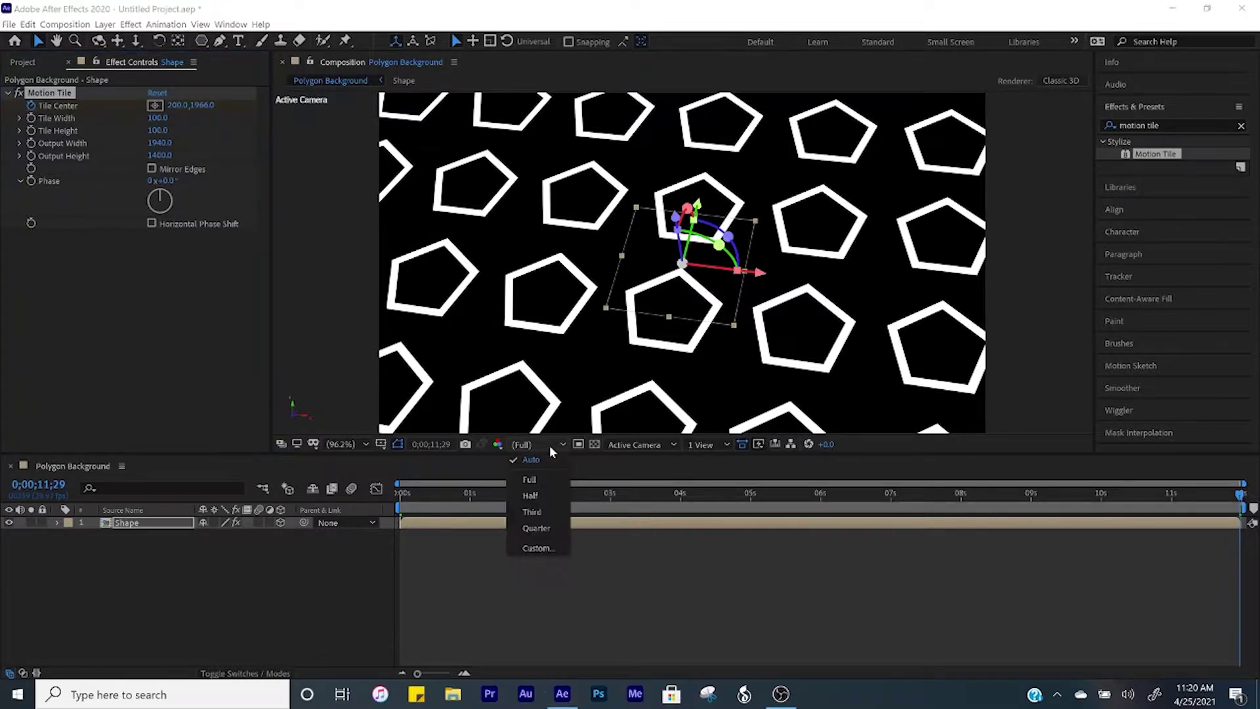
left_click(541, 528)
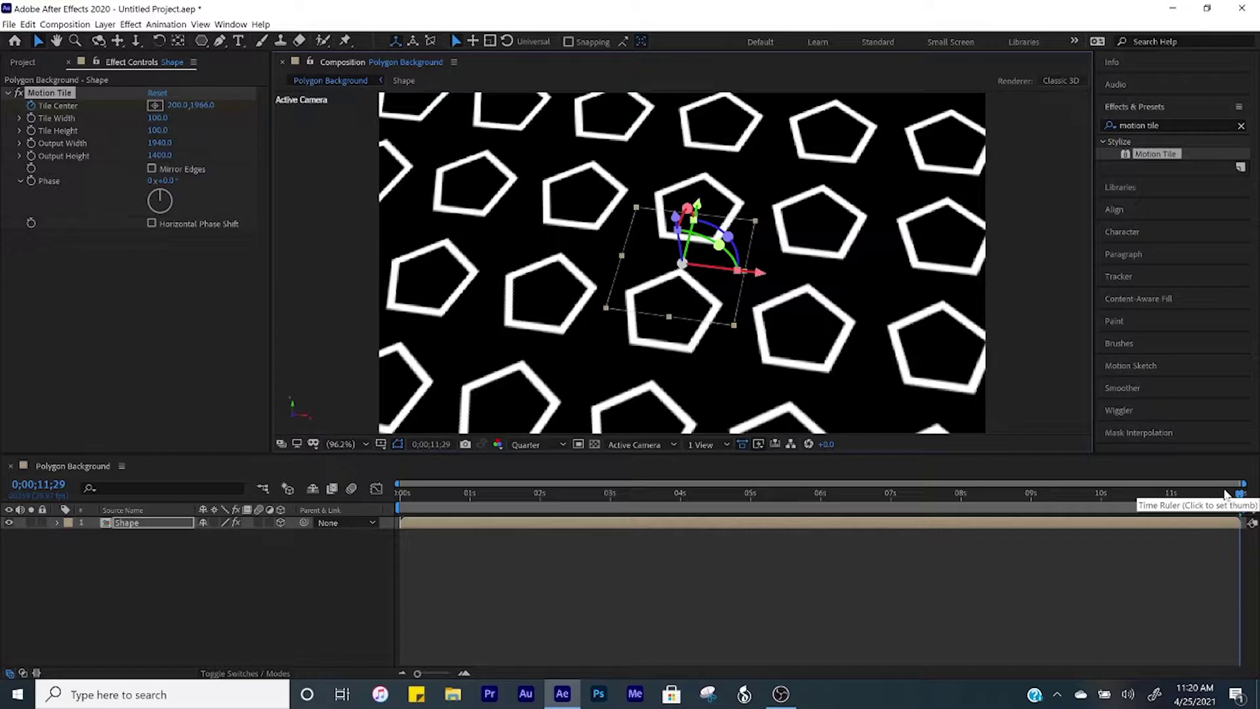
key("Home")
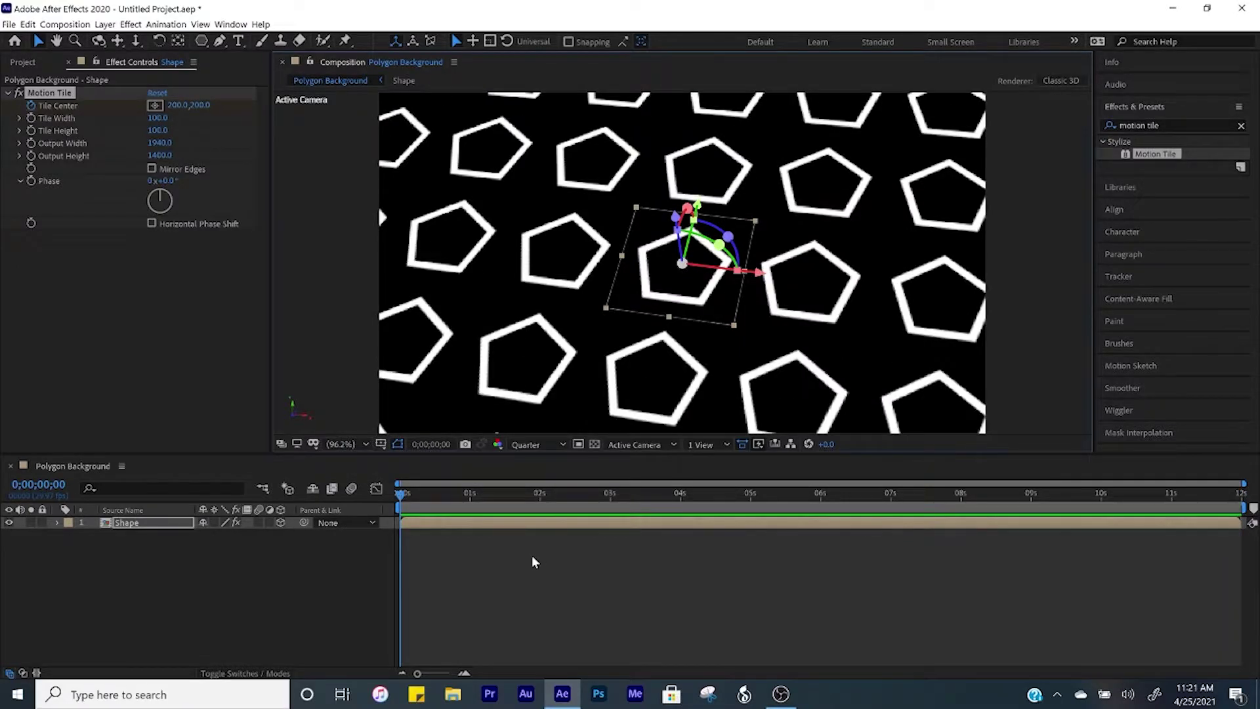
key("space")
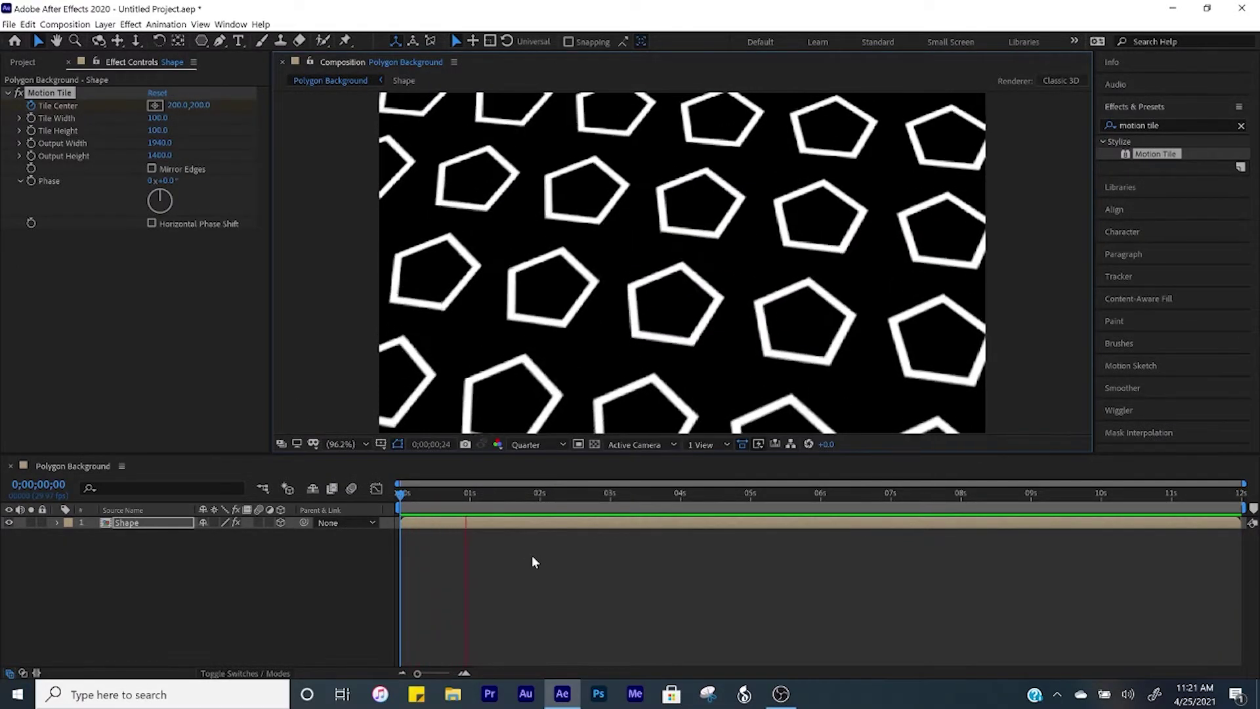
left_click(554, 606)
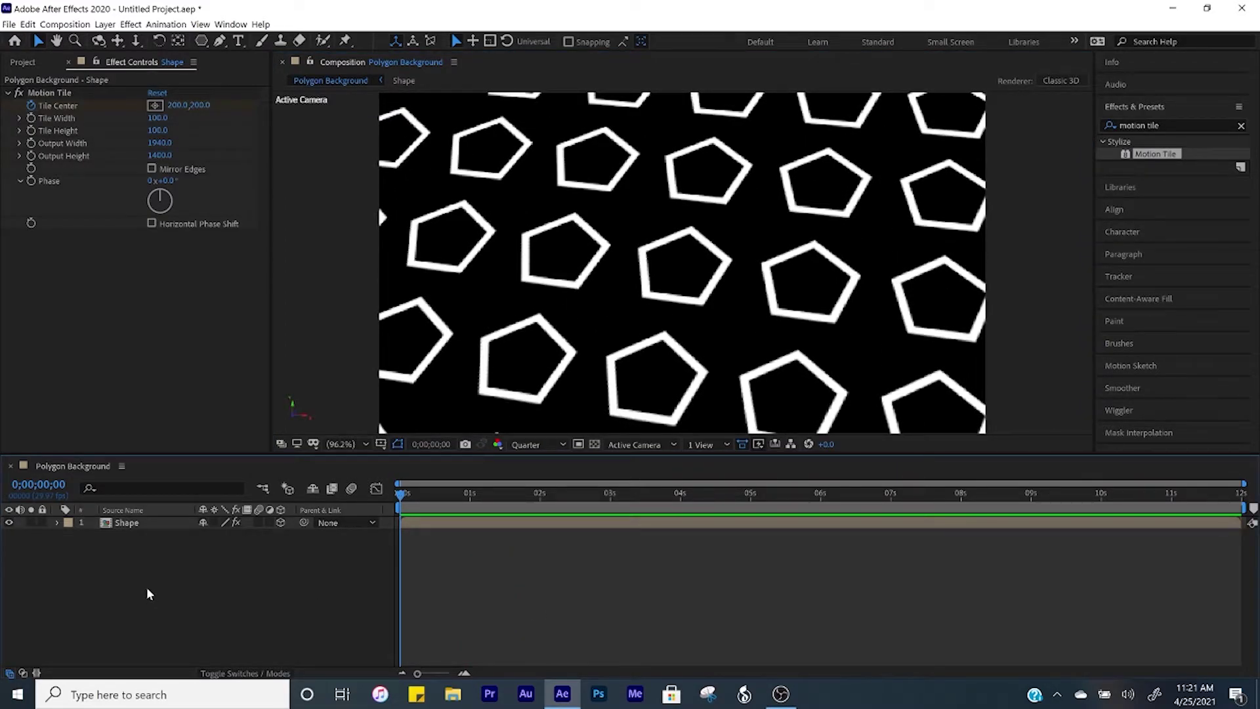
Create a new 1920 x 1080 px solid layer named "Background".
key("ctrl+y")
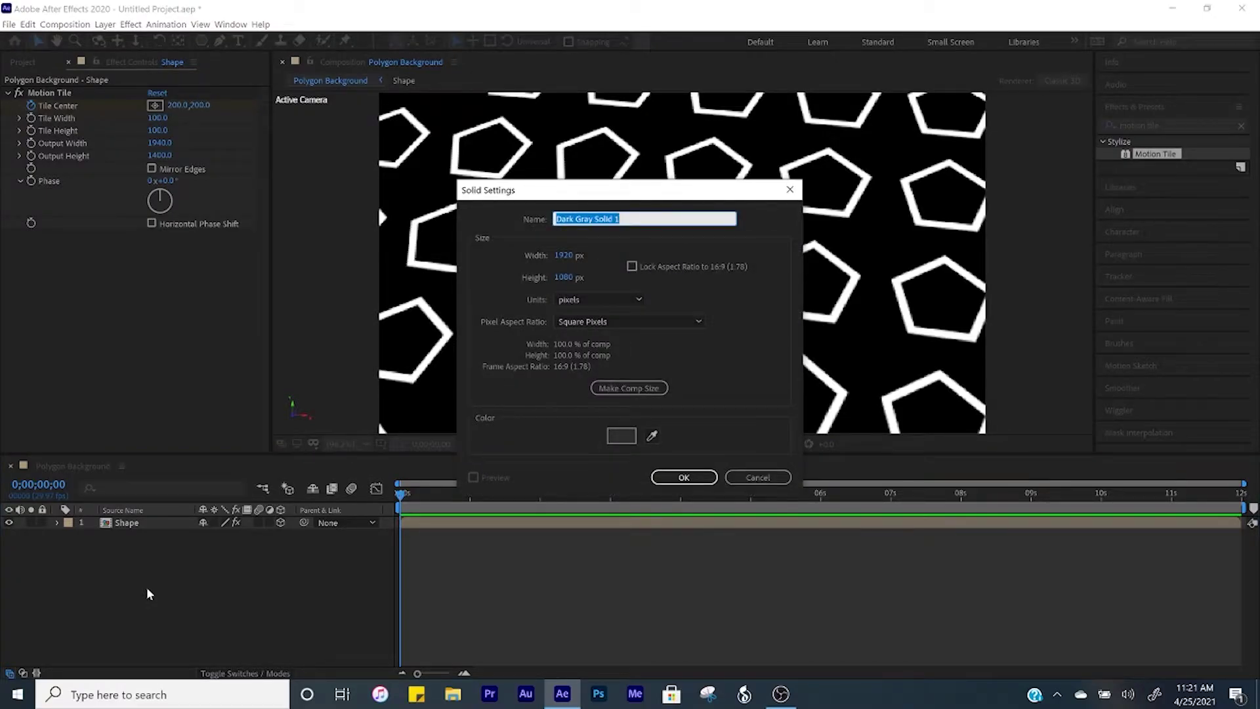
type("Background")
left_click(684, 477)
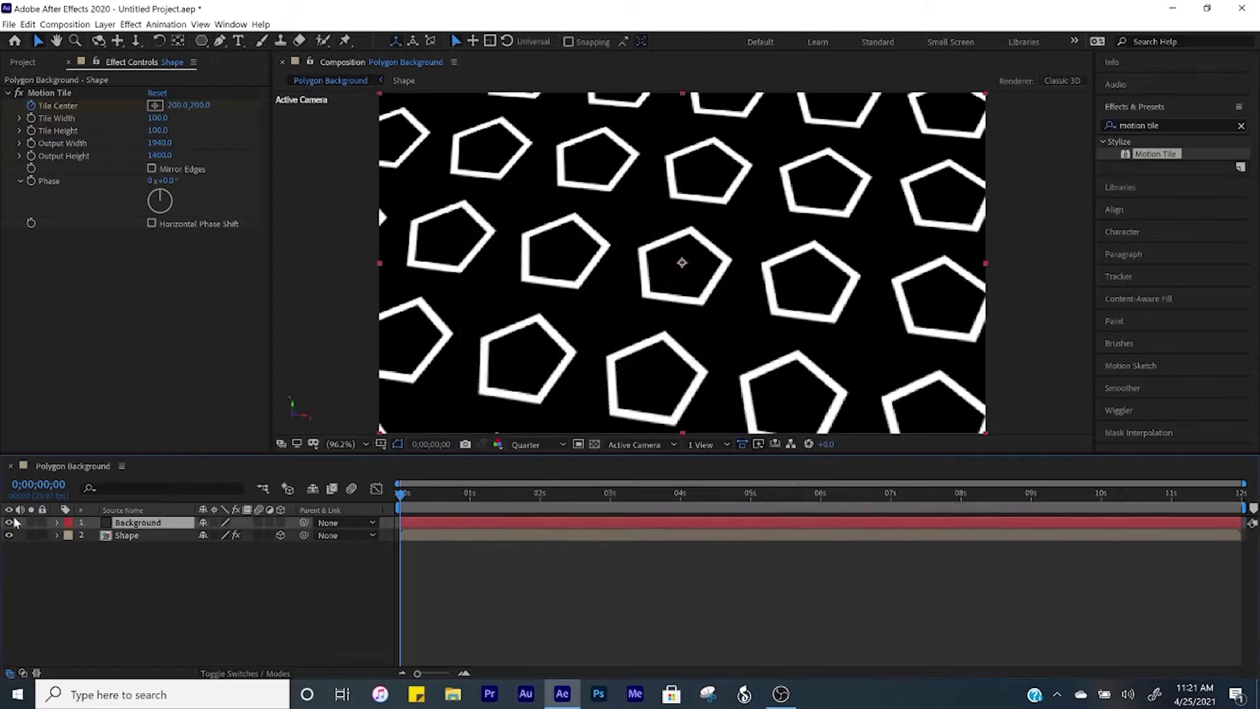
Find the Gradient Ramp effect and apply it to the Background solid.
left_click(1139, 125)
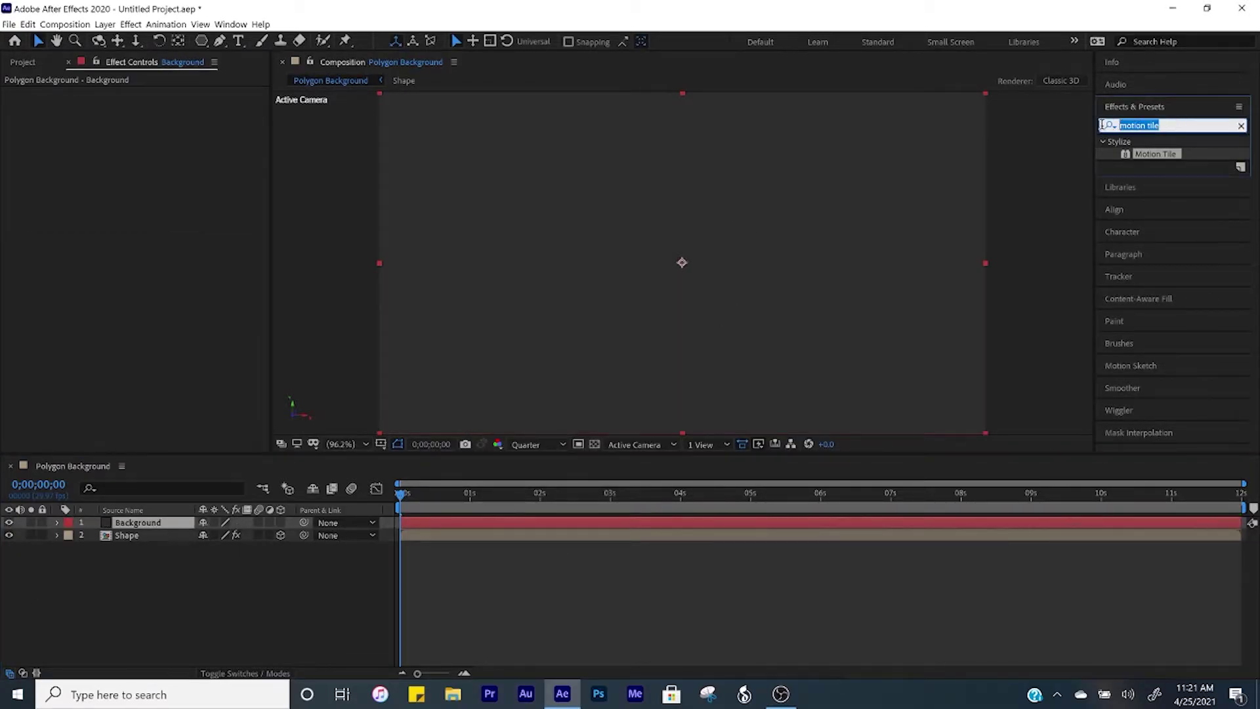
type("gradient")
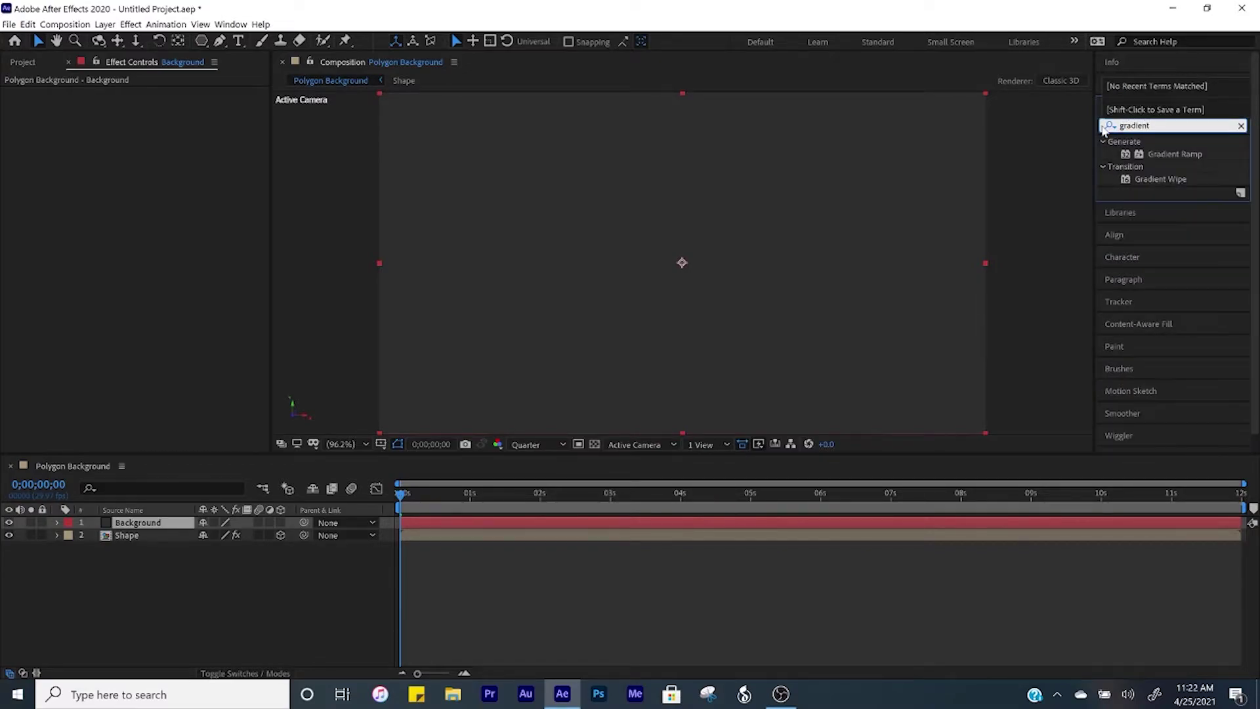
left_click_drag(1213, 153, 434, 523)
Run the gradient diagonally, starting just outside the frame's upper-left corner at -34, -48 and ending beyond the lower-right corner at 2250, 1360.
key("comma")
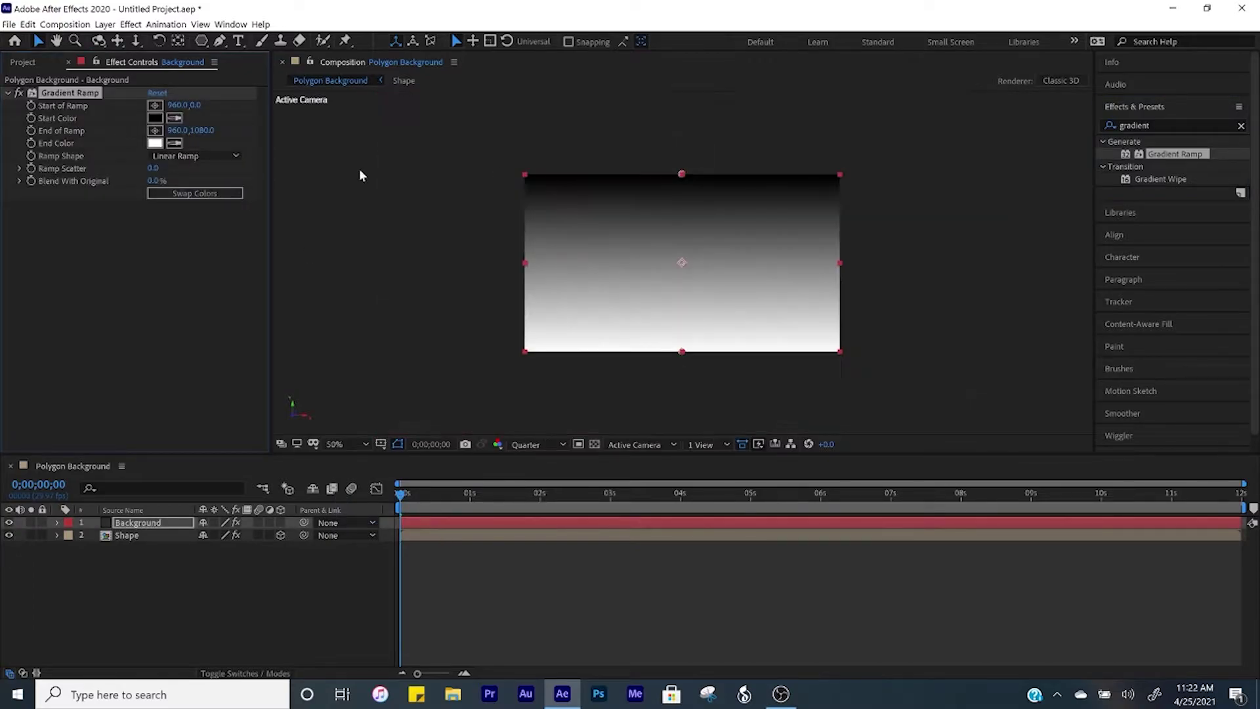
left_click(155, 105)
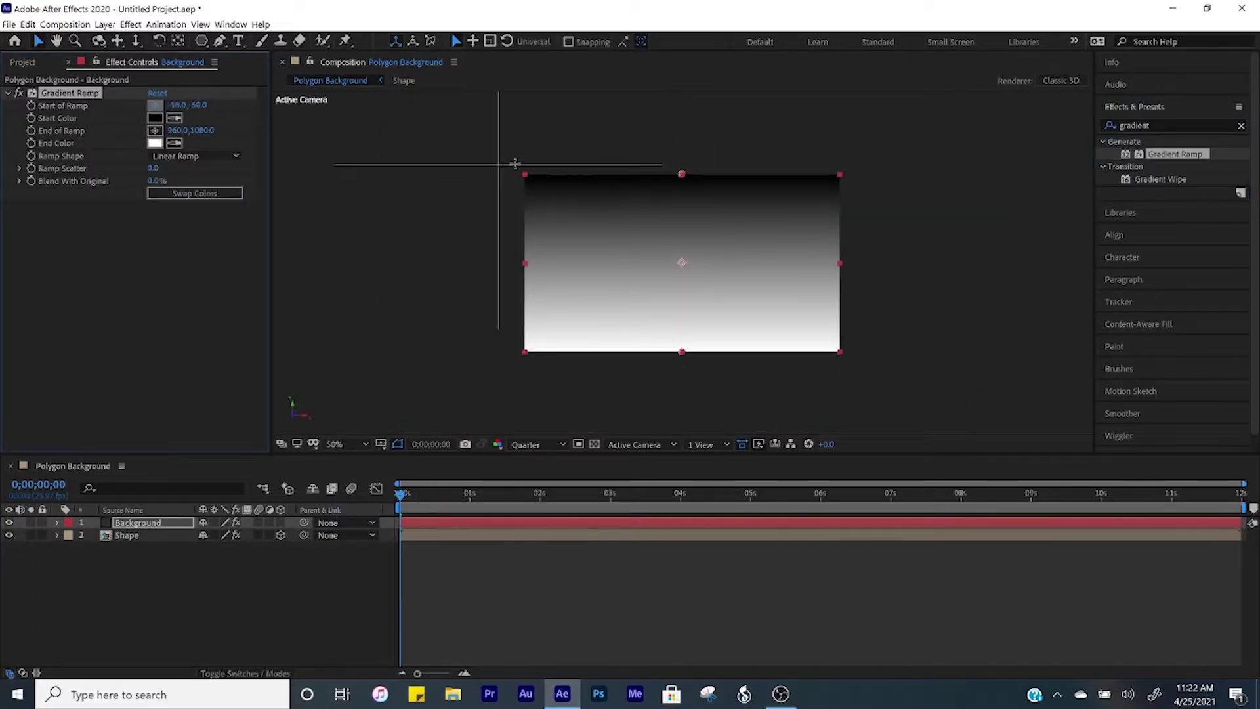
left_click(518, 167)
left_click(155, 130)
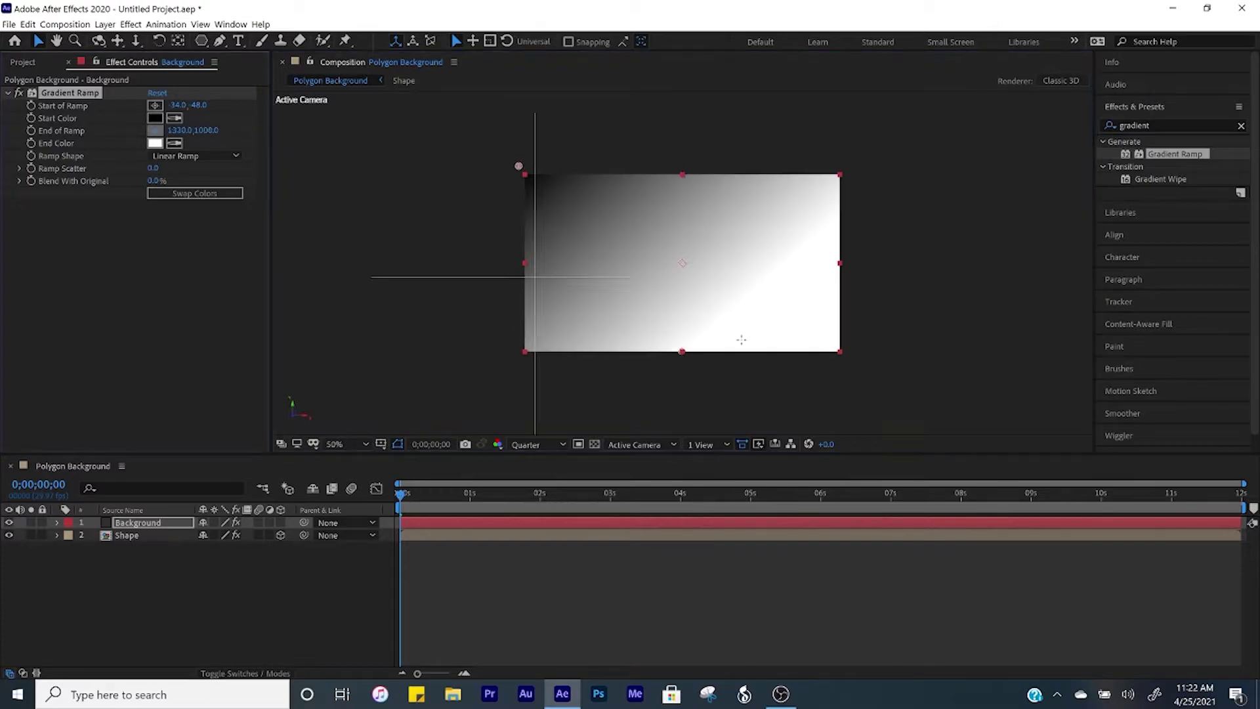
left_click(893, 396)
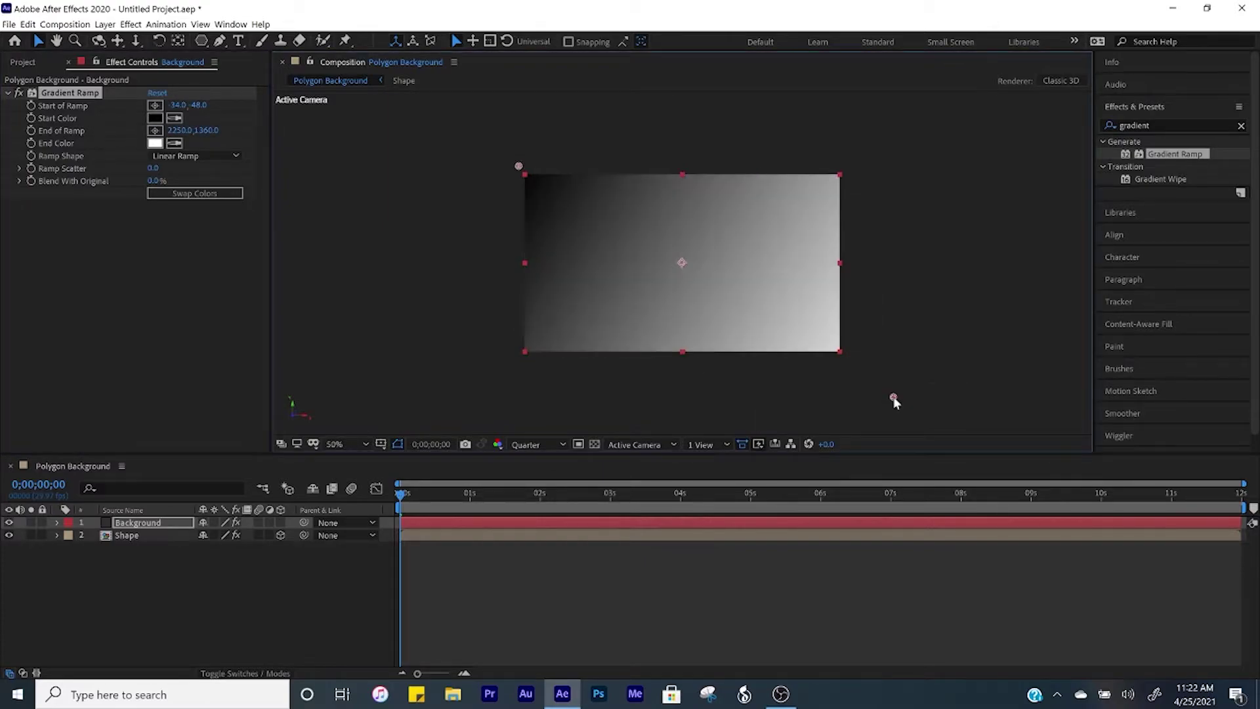
Set the gradient's start color to dark blue 001C68 and its end color to a vivid blue-violet.
left_click(155, 118)
left_click_drag(658, 314, 640, 365)
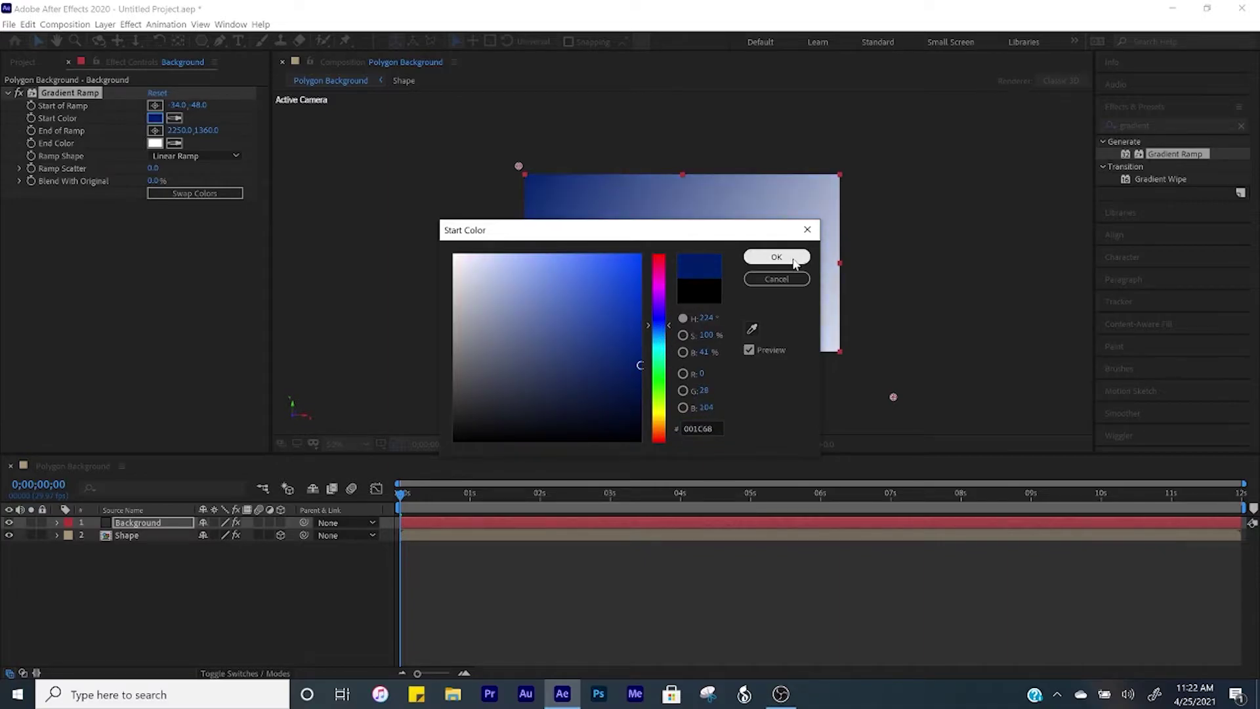
left_click(790, 260)
left_click(155, 143)
left_click(640, 259)
left_click_drag(658, 257, 658, 301)
left_click(776, 256)
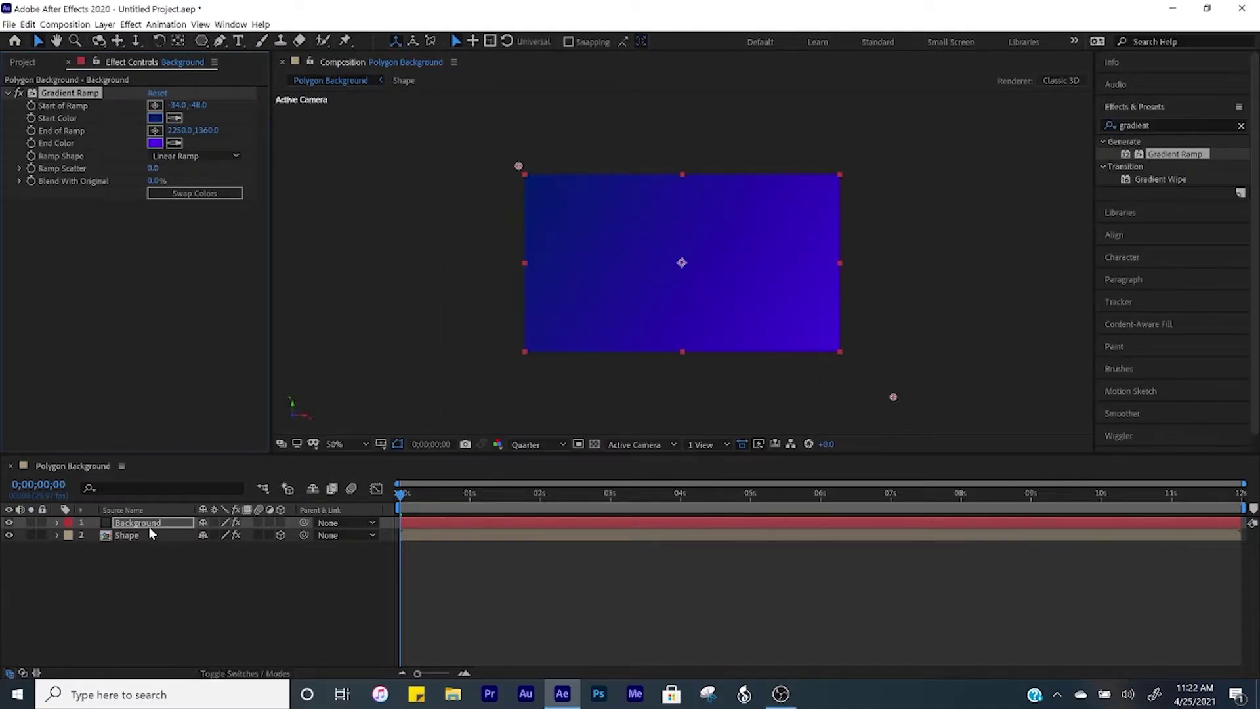
Send the Background solid beneath the Shape layer.
left_click(152, 523)
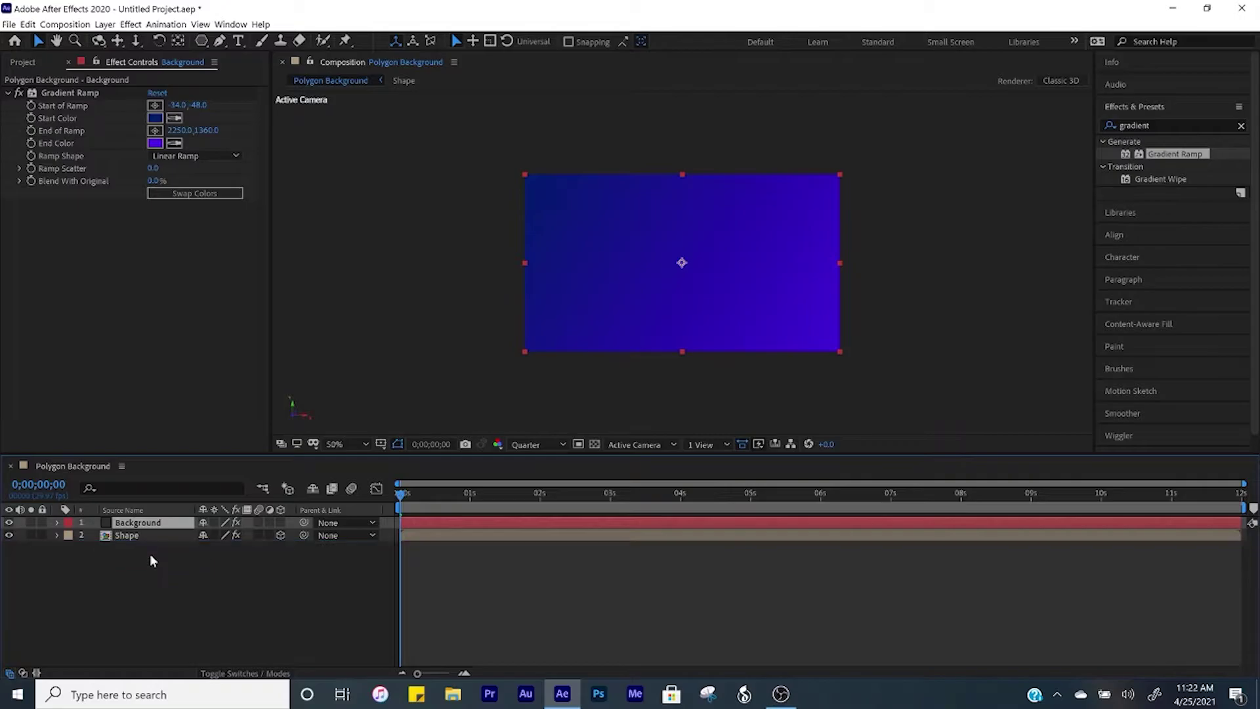
key("ctrl+shift+[")
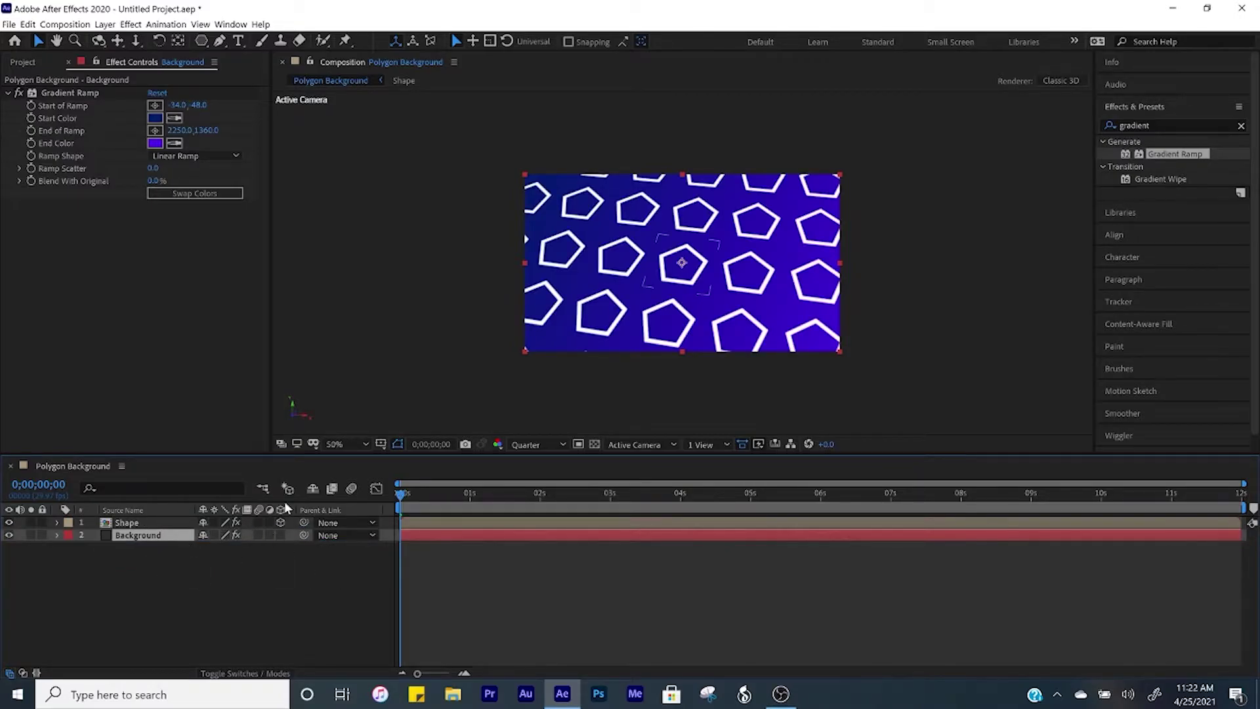
Change the pentagon's stroke color to magenta inside the Shape composition and return to the Polygon Background composition.
double_click(136, 525)
left_click(135, 522)
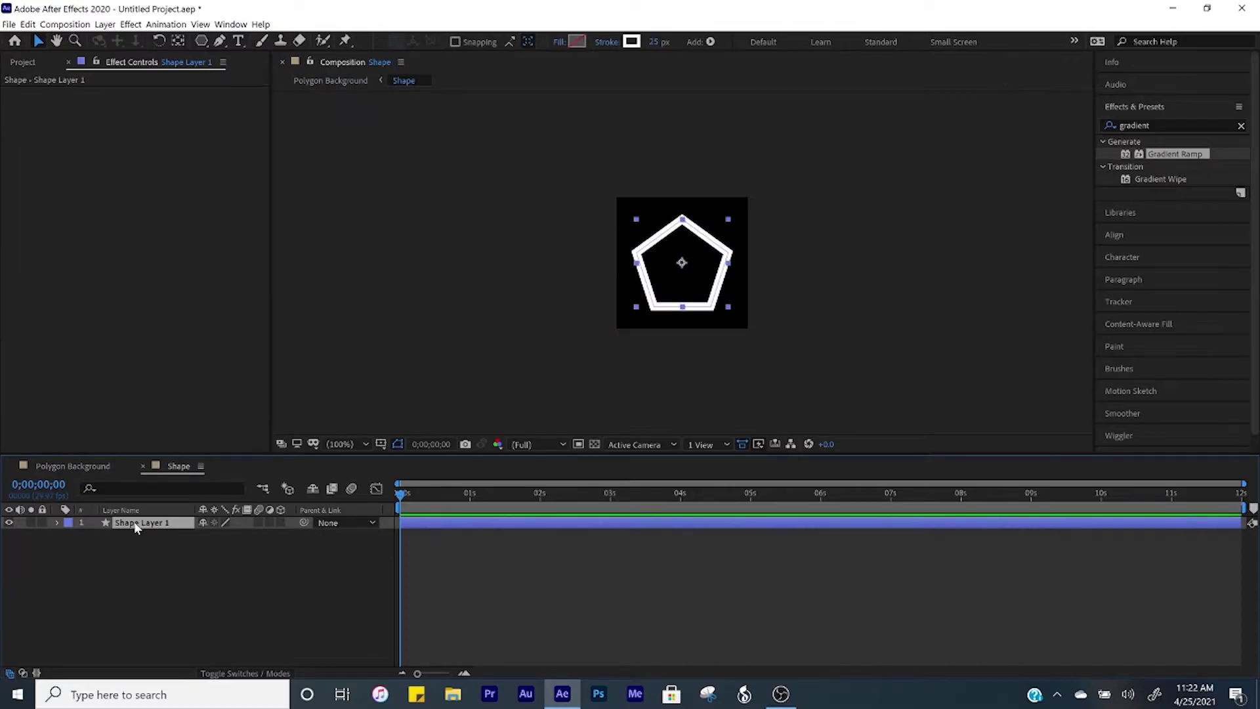
left_click(633, 43)
left_click(660, 289)
left_click(642, 254)
left_click(777, 258)
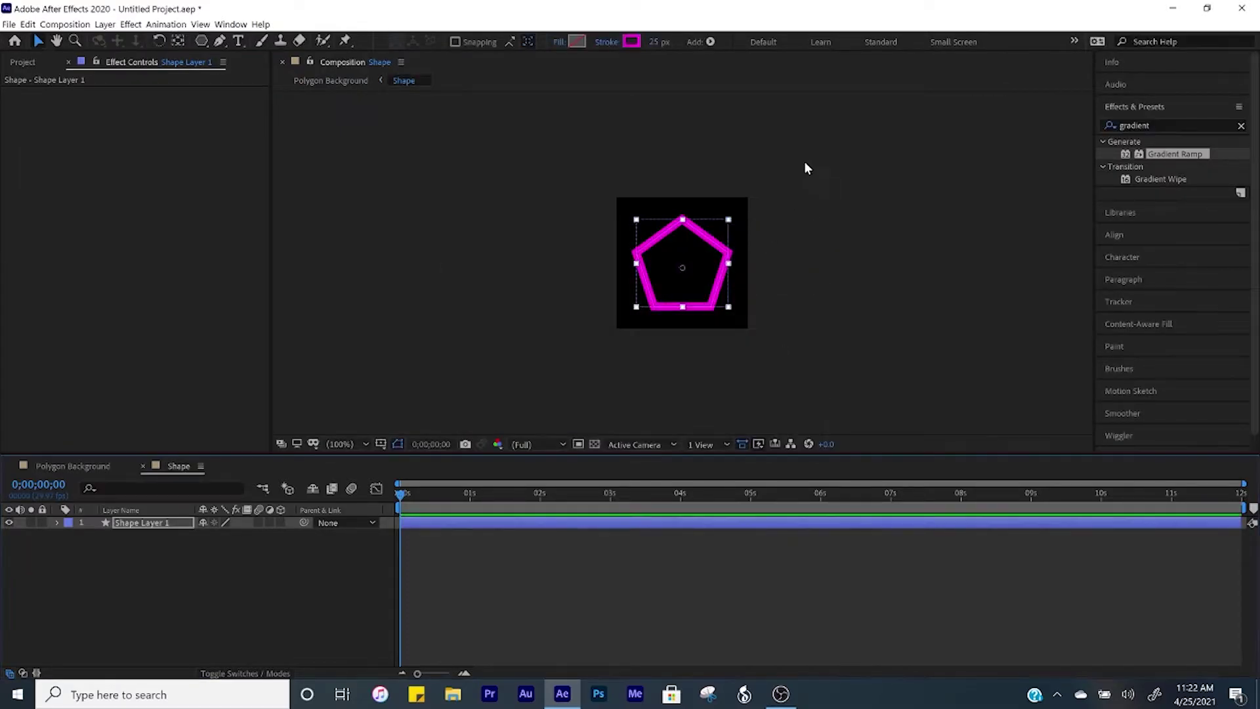
left_click(143, 466)
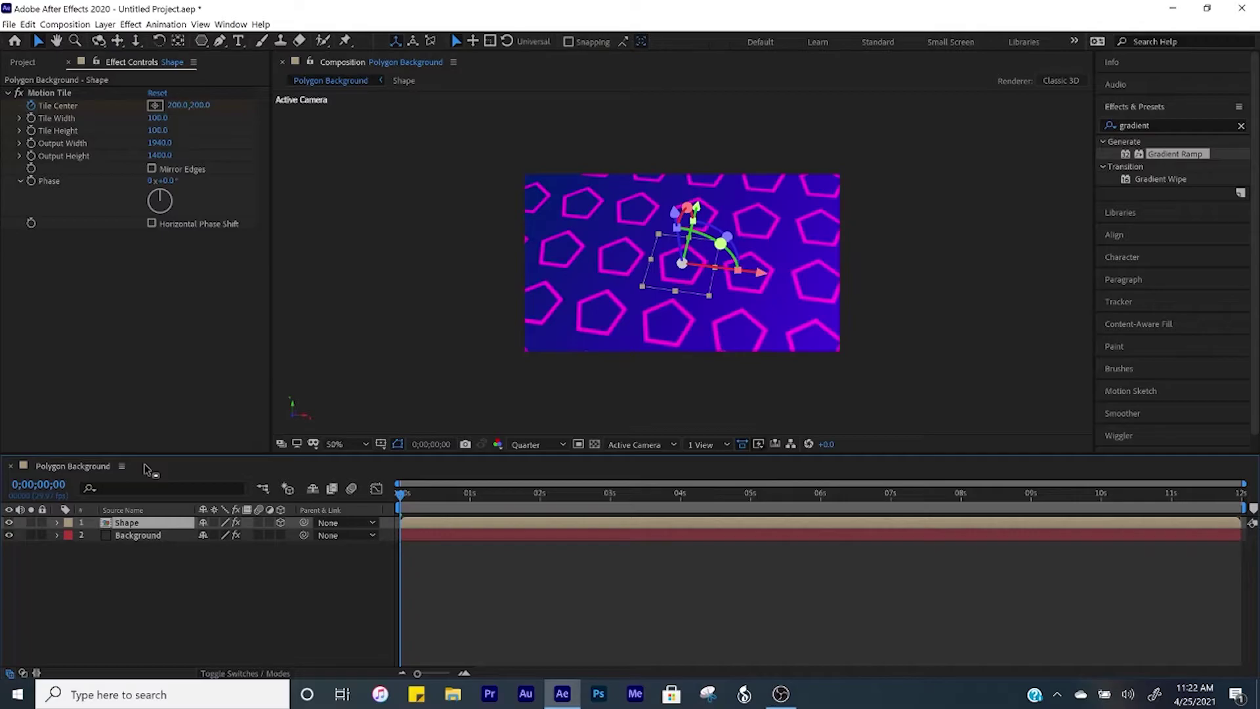
Preview the colored polygon background animation from the start.
left_click(248, 579)
key("space")
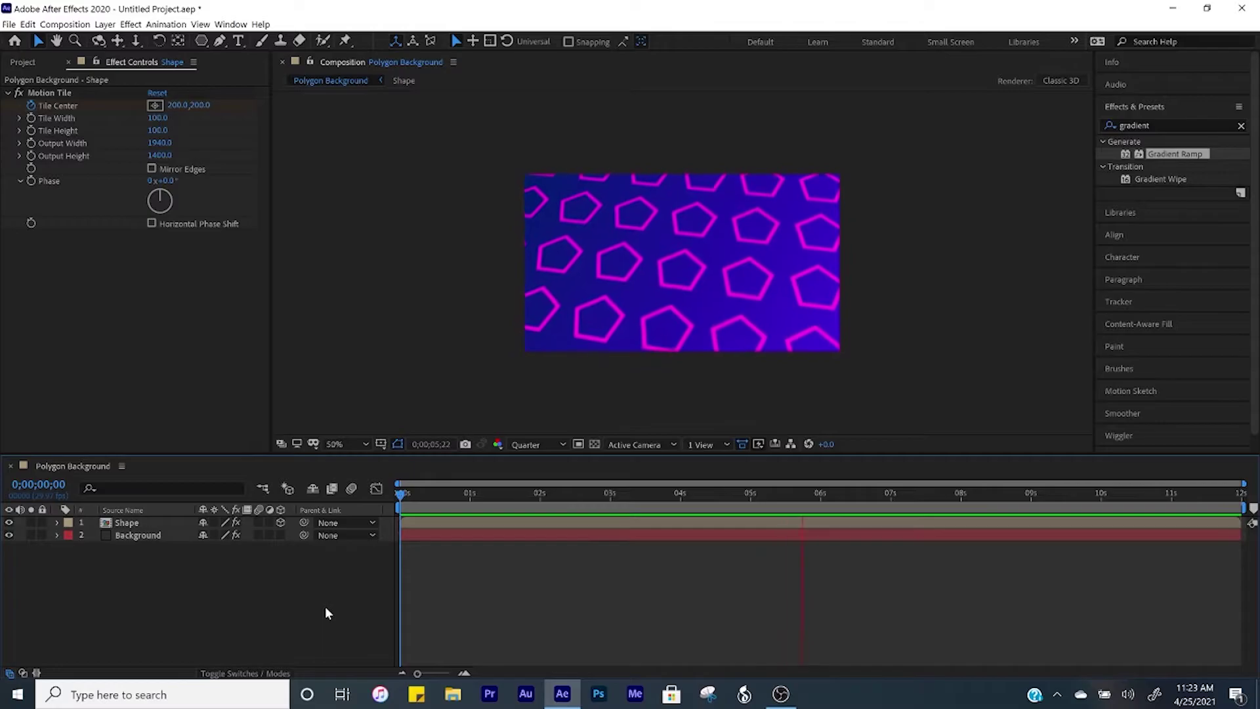
key("space")
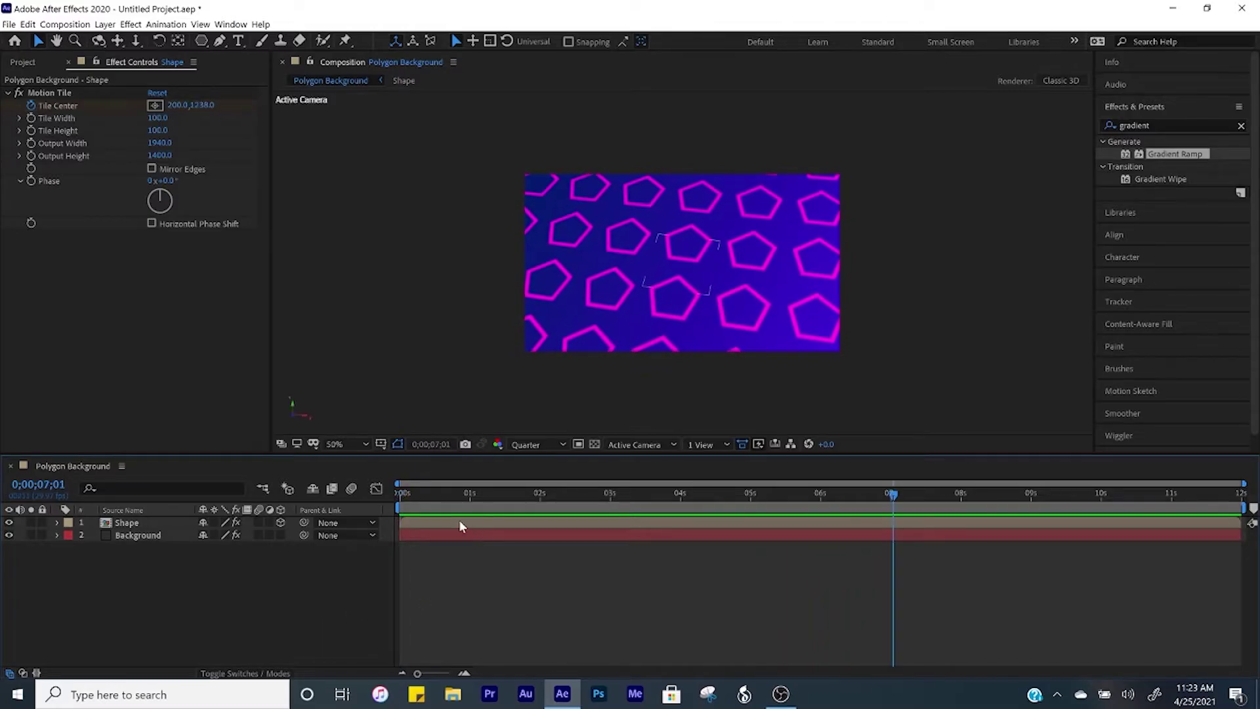
In the Shape composition, keyframe the pentagon layer's rotation from 0 at the first frame to one full revolution at 0;00;11;29.
double_click(458, 522)
left_click(154, 523)
key("r")
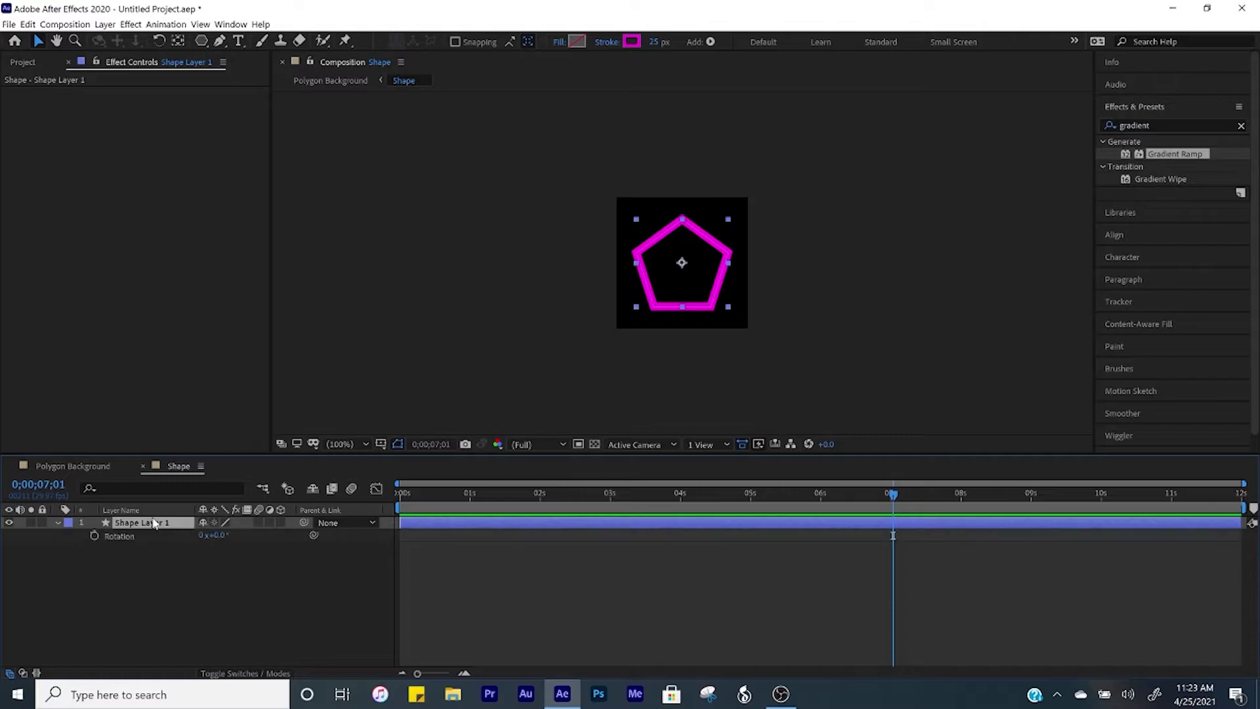
key("Home")
left_click(94, 536)
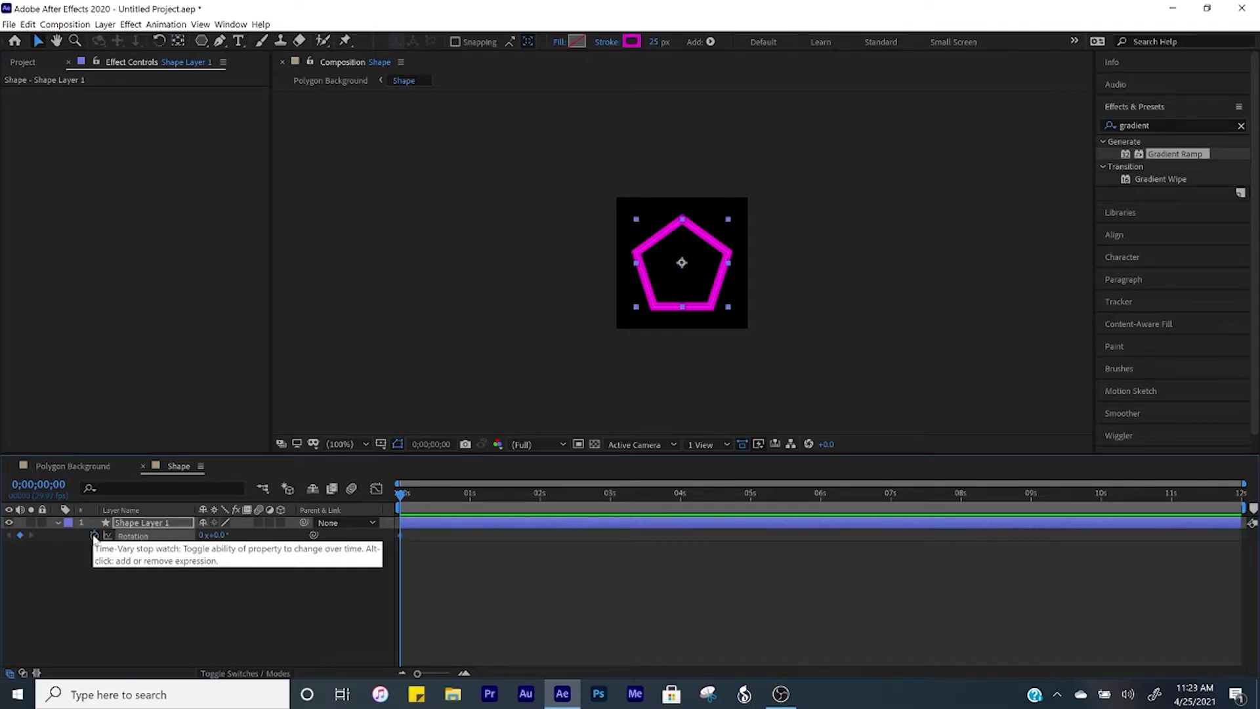
key("End")
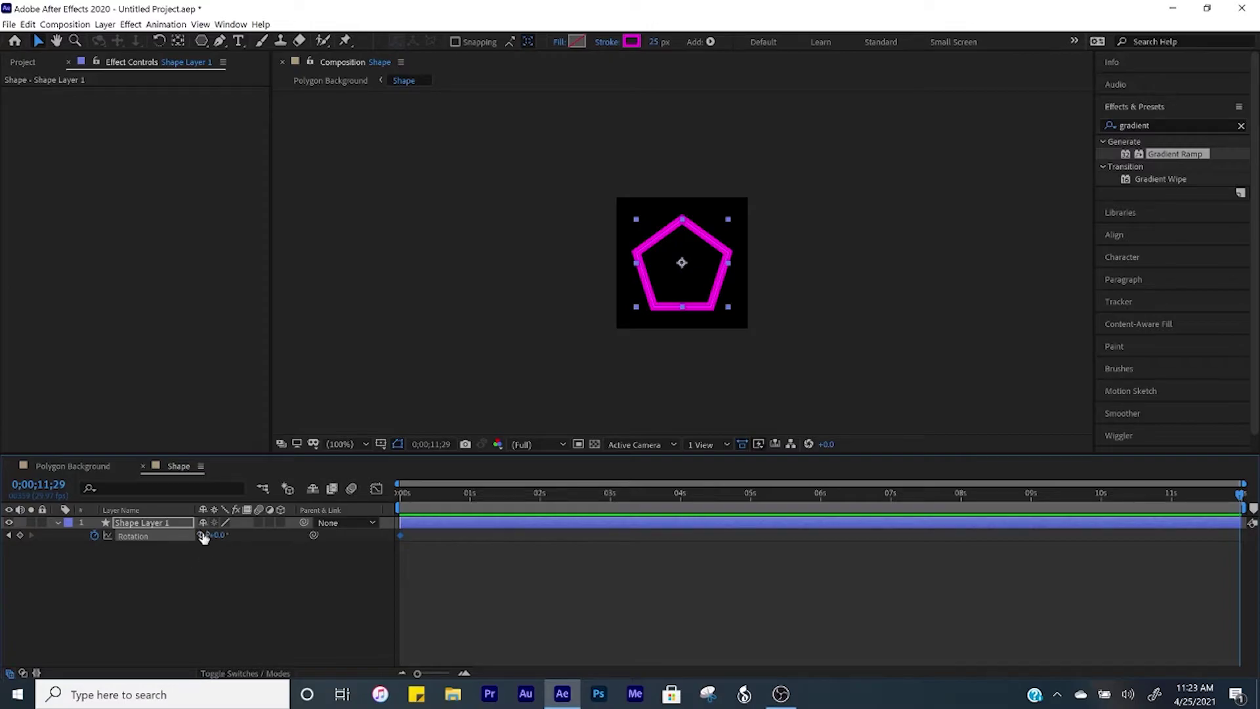
type("1")
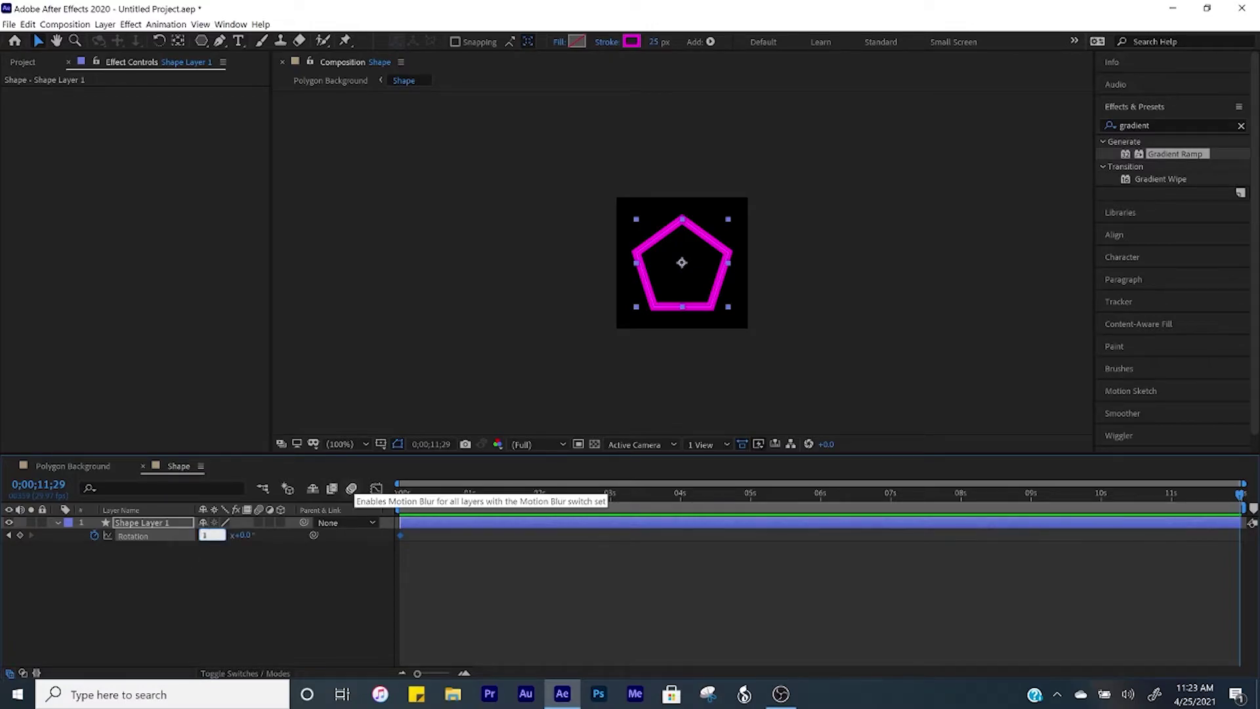
key("Return")
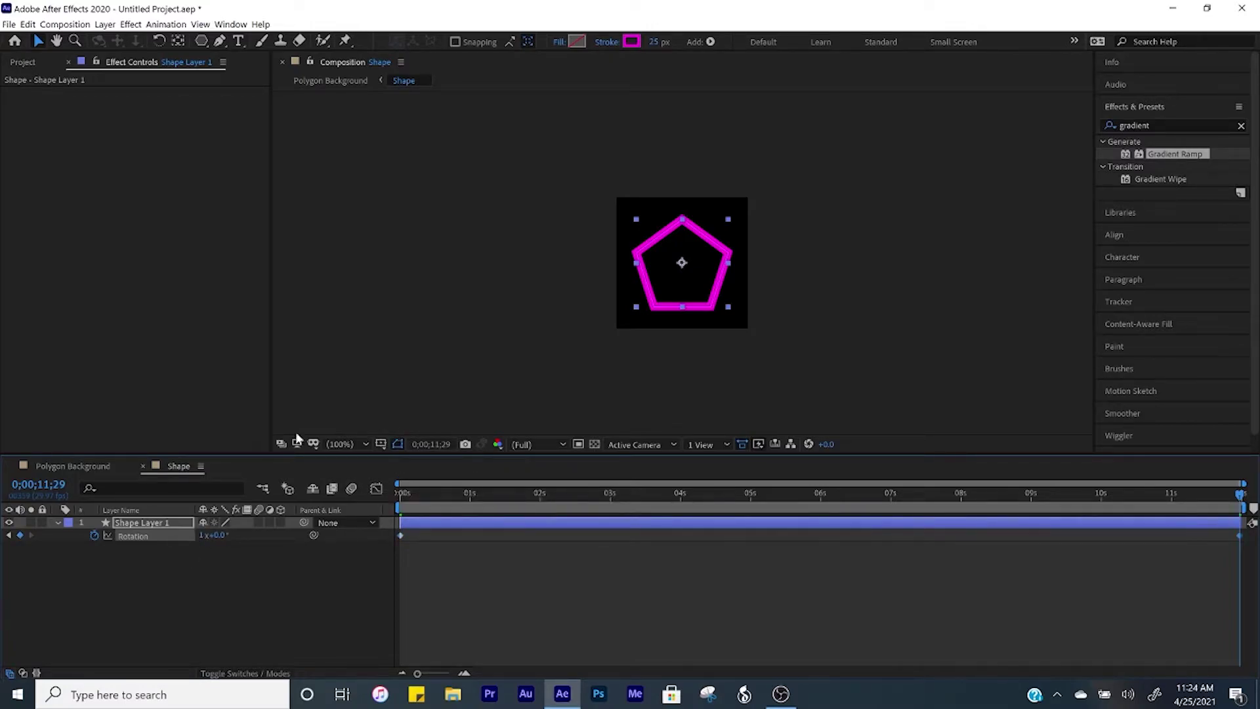
Close the Shape composition and preview the Polygon Background animation from the first frame.
left_click(142, 466)
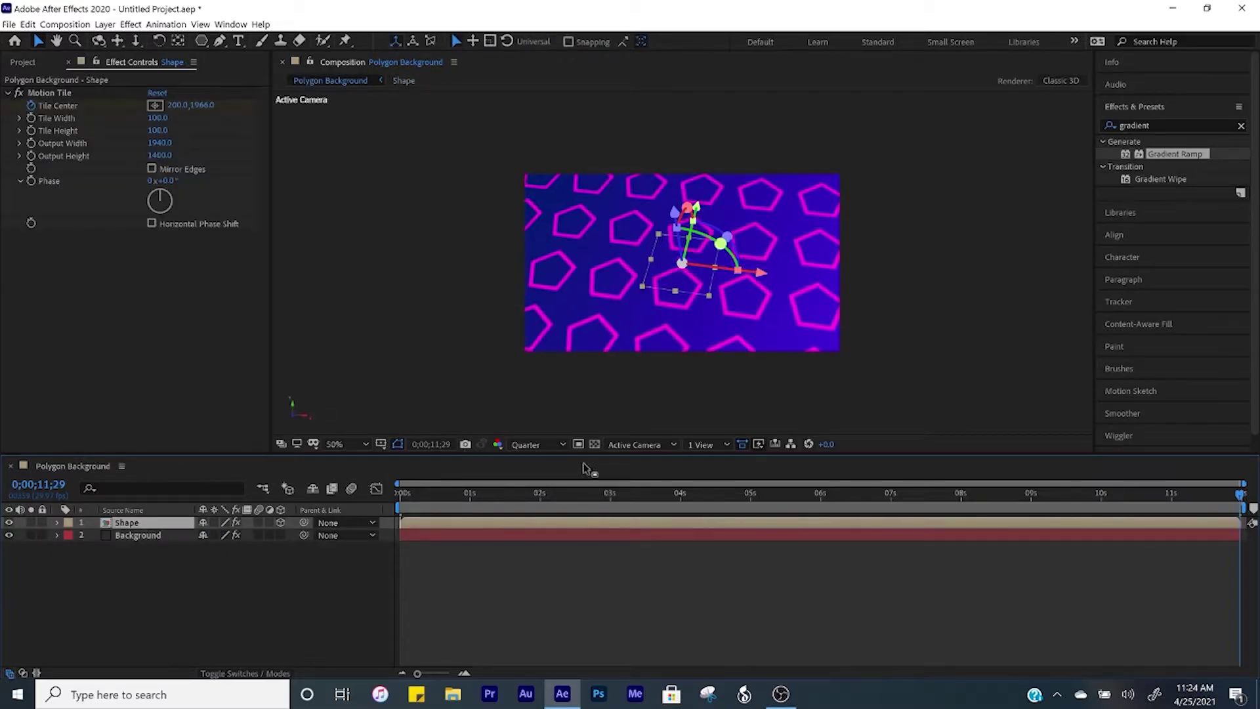
key("Home")
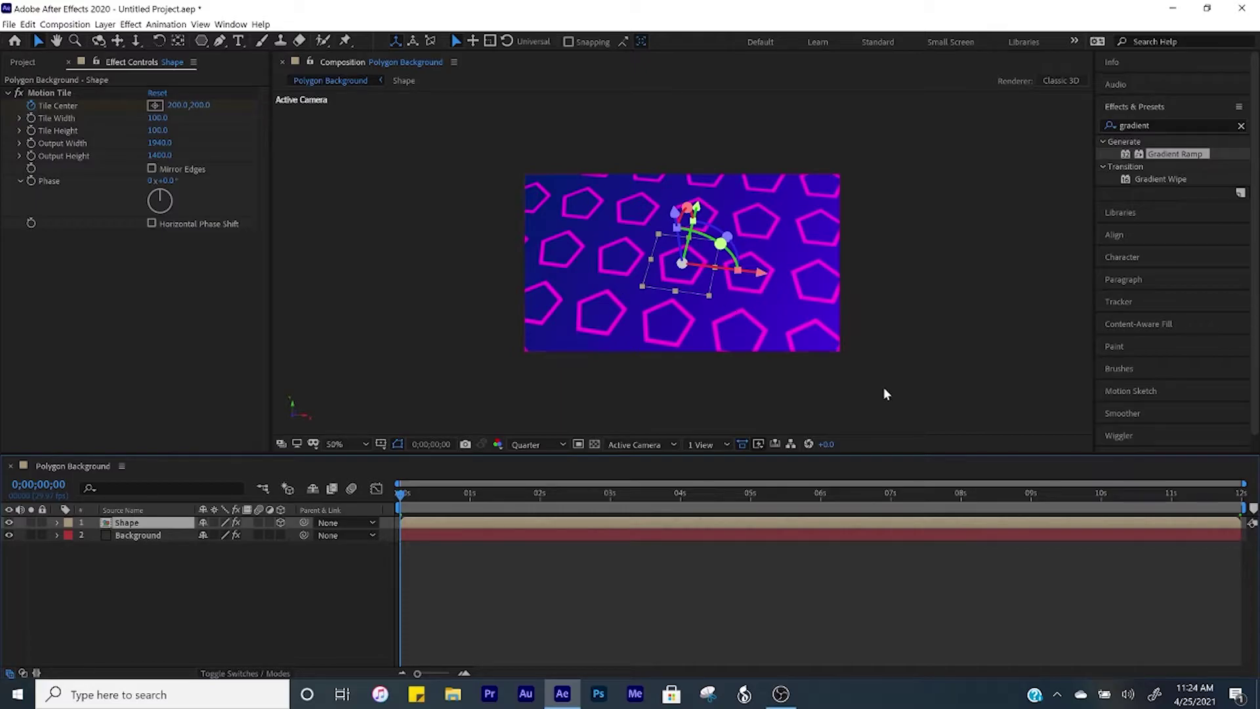
key("space")
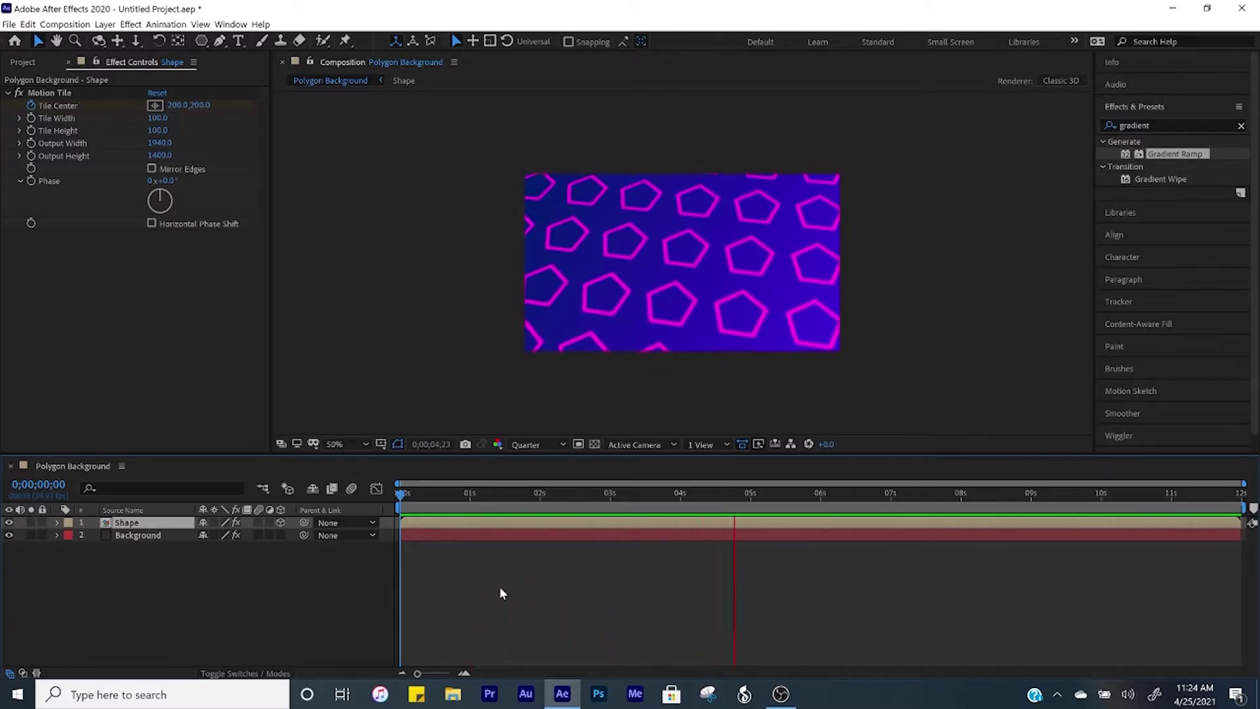
key("space")
Find the Glow effect and apply it to the Shape layer.
left_click(1103, 127)
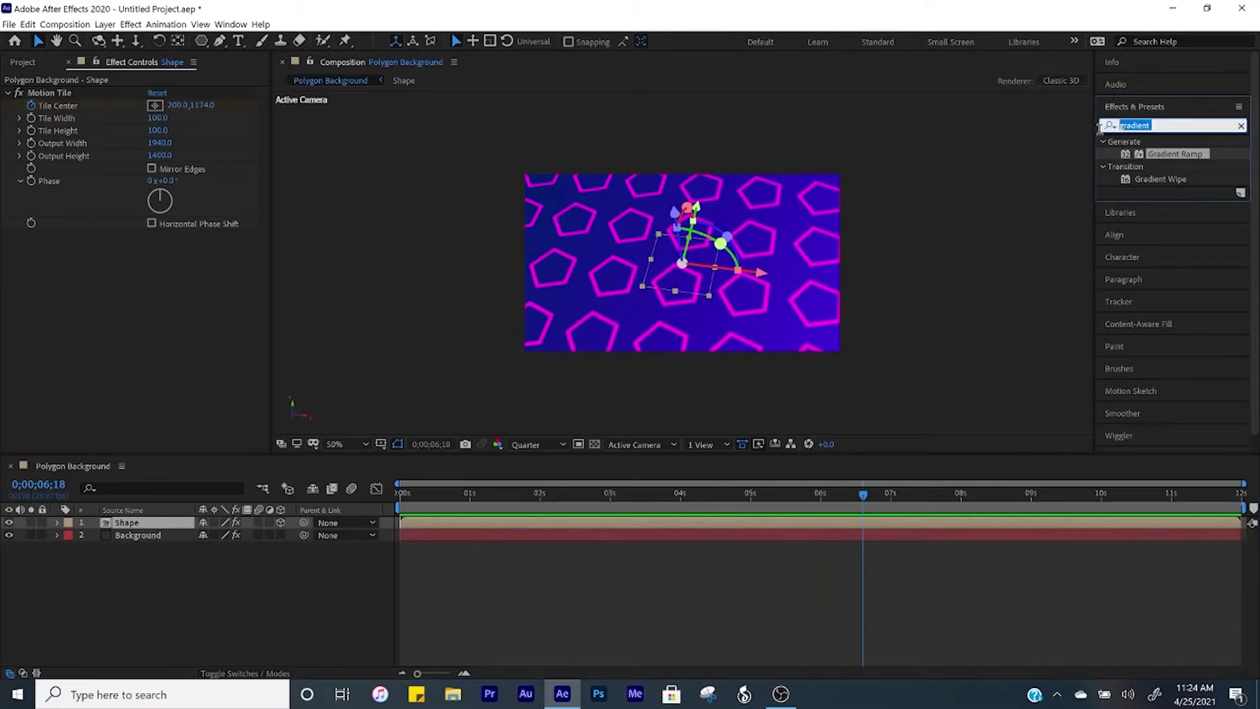
type("glow")
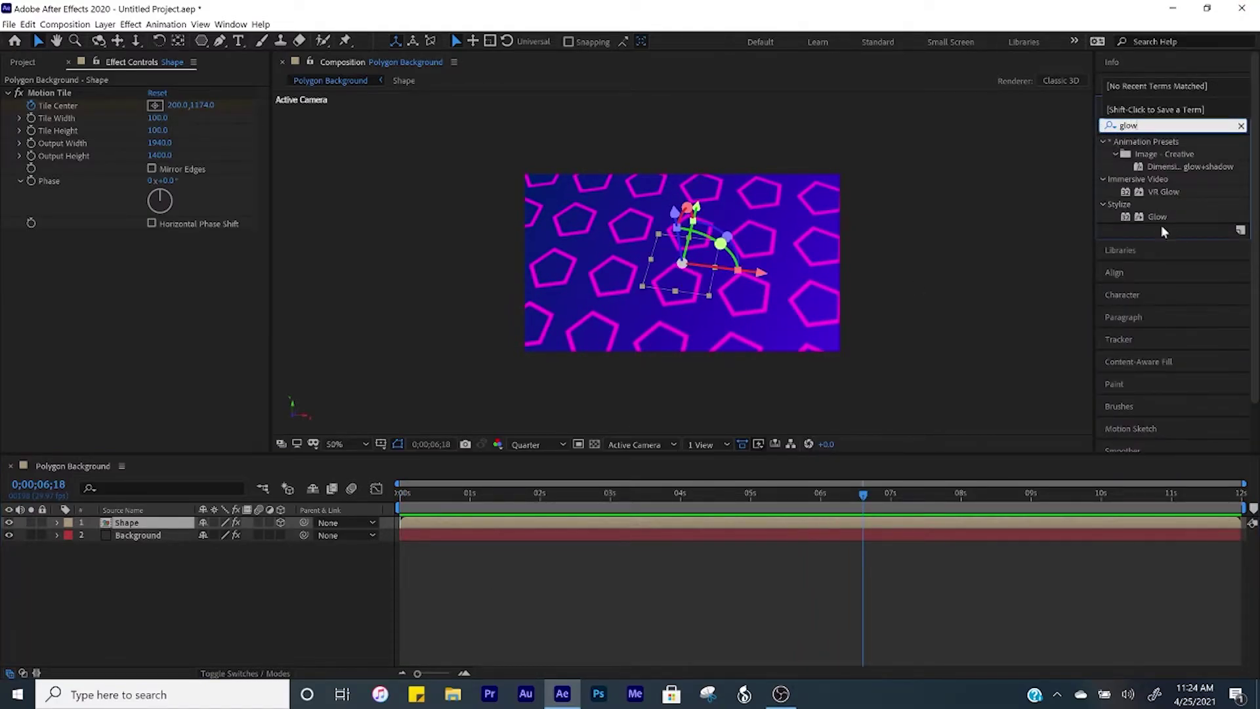
left_click_drag(1156, 217, 454, 517)
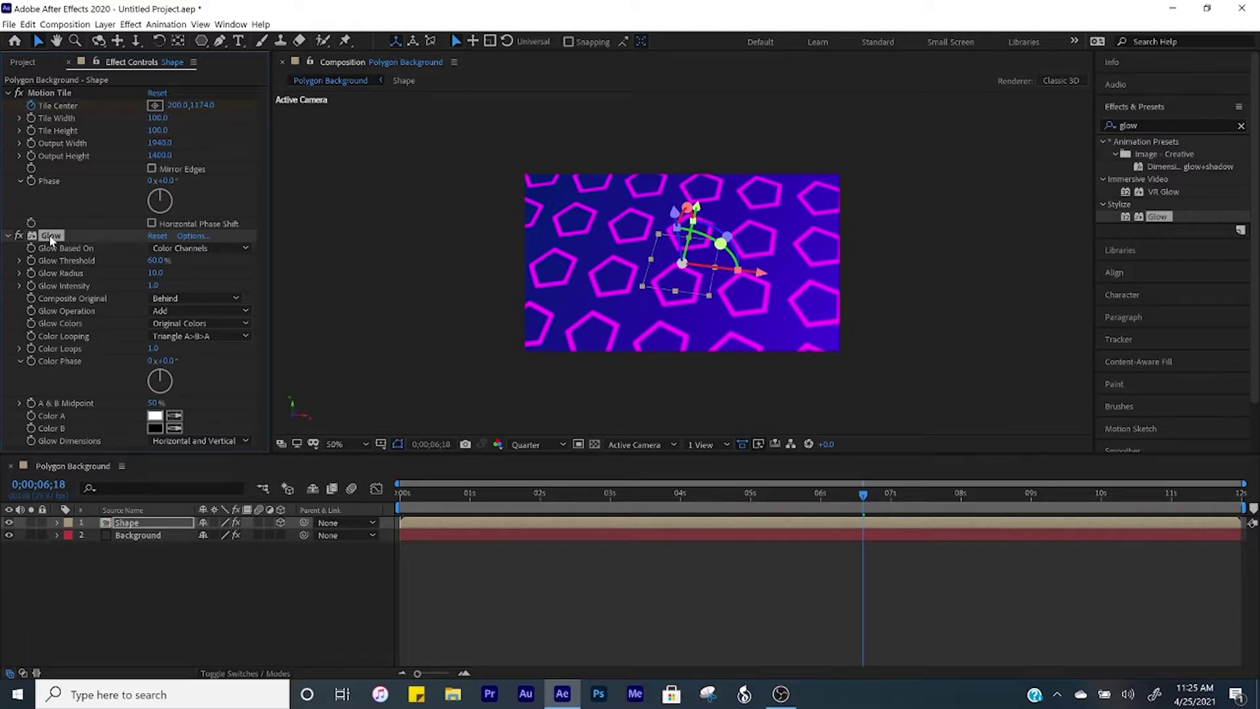
Duplicate the Glow effect with the copy's Glow Threshold at 100% and Glow Radius at 60, and preview the result.
key("ctrl+d")
left_click_drag(158, 265, 184, 265)
left_click(156, 266)
type("100")
key("Return")
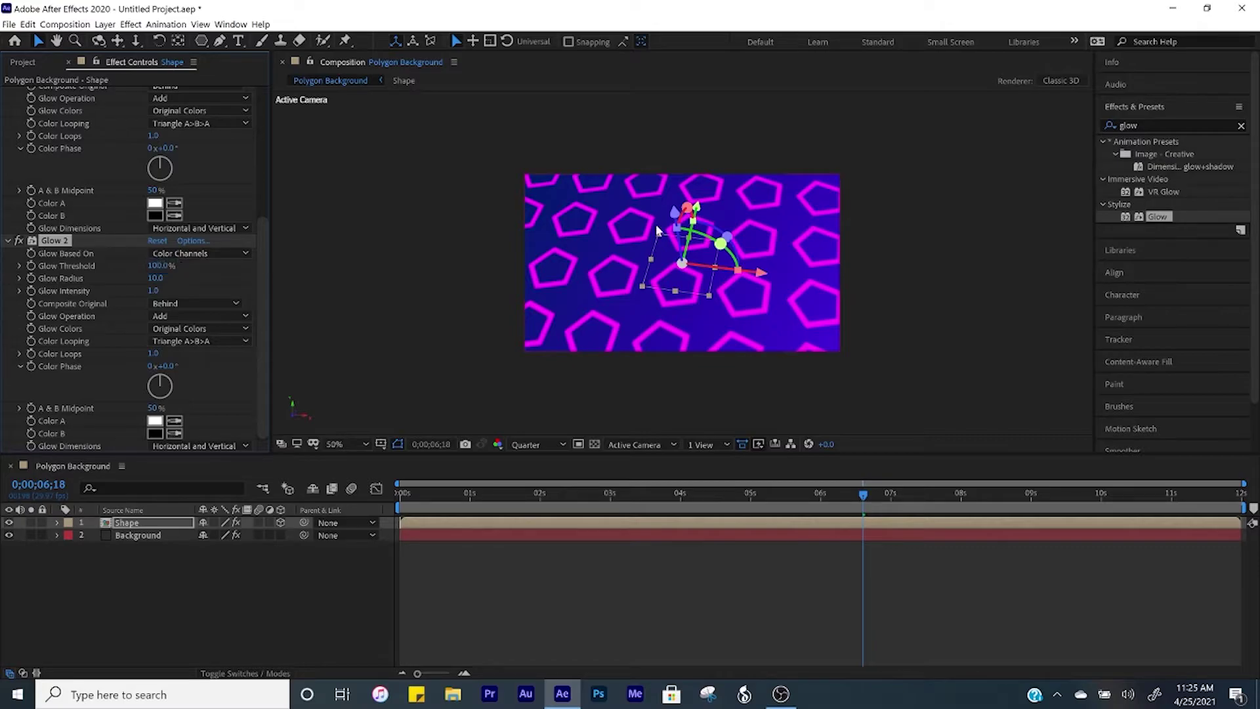
left_click(158, 278)
type("60")
key("Return")
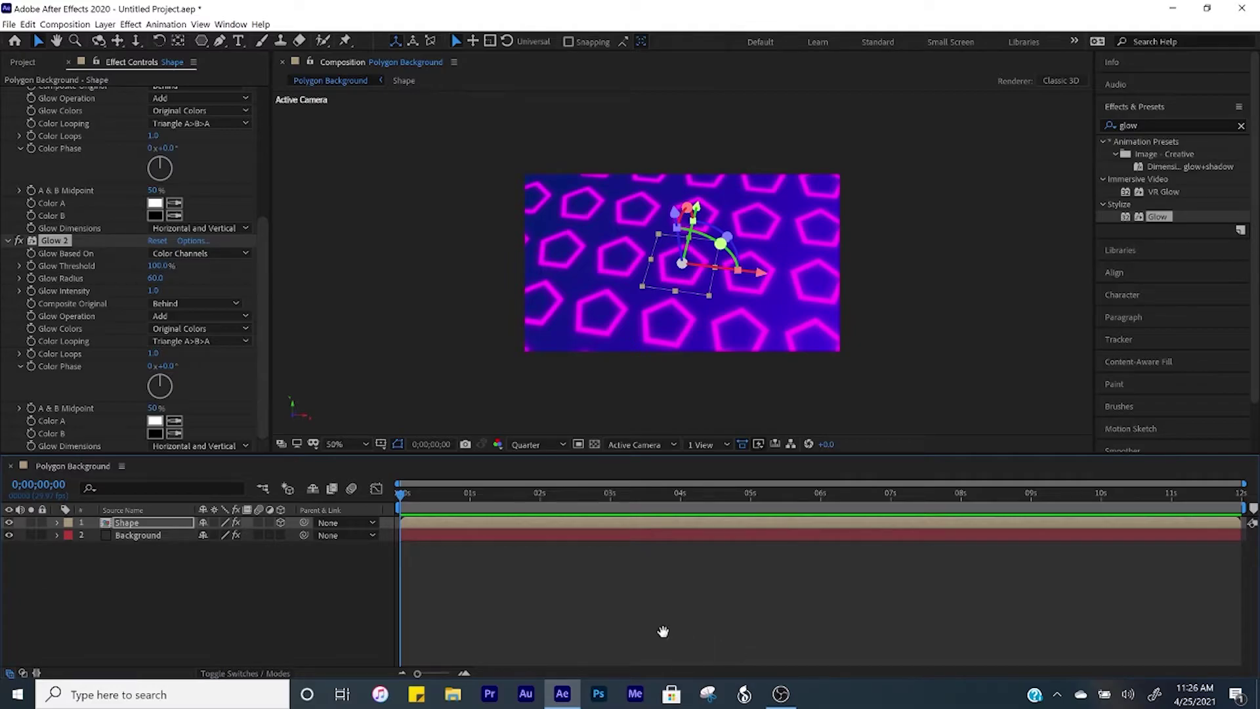
key("space")
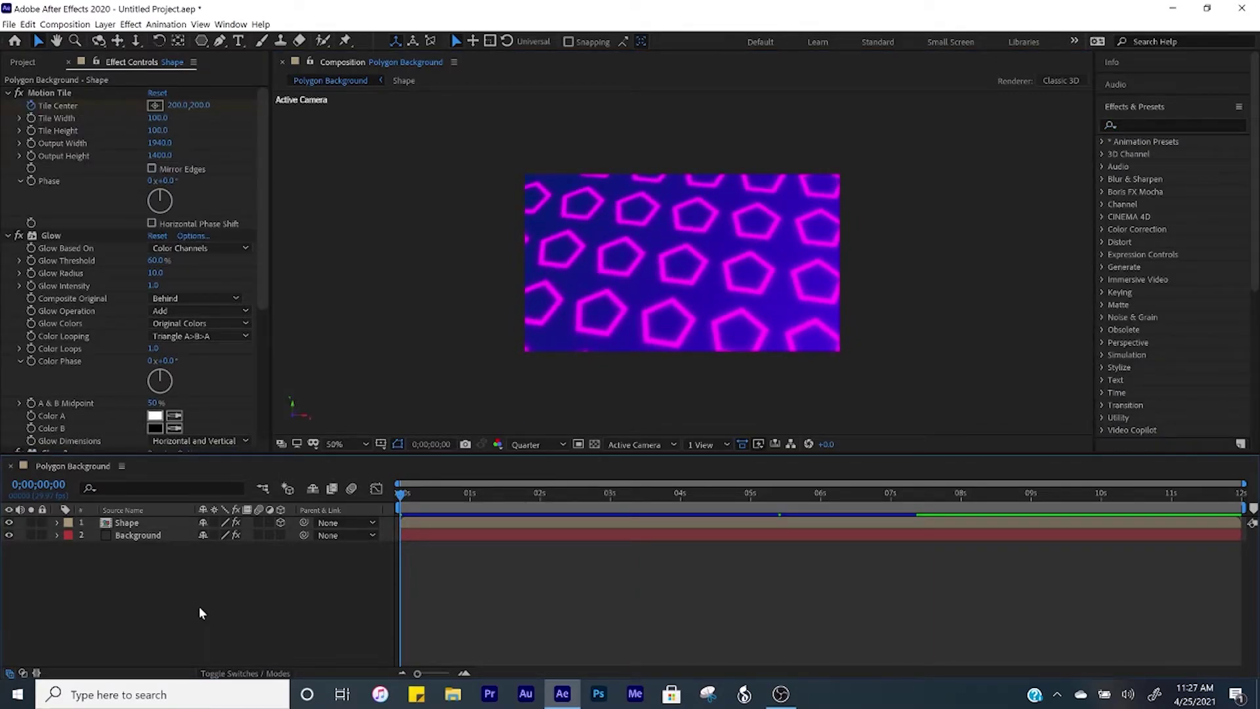
Add an adjustment layer above the Shape layer and apply the Optics Compensation effect to it.
key("ctrl+alt+y")
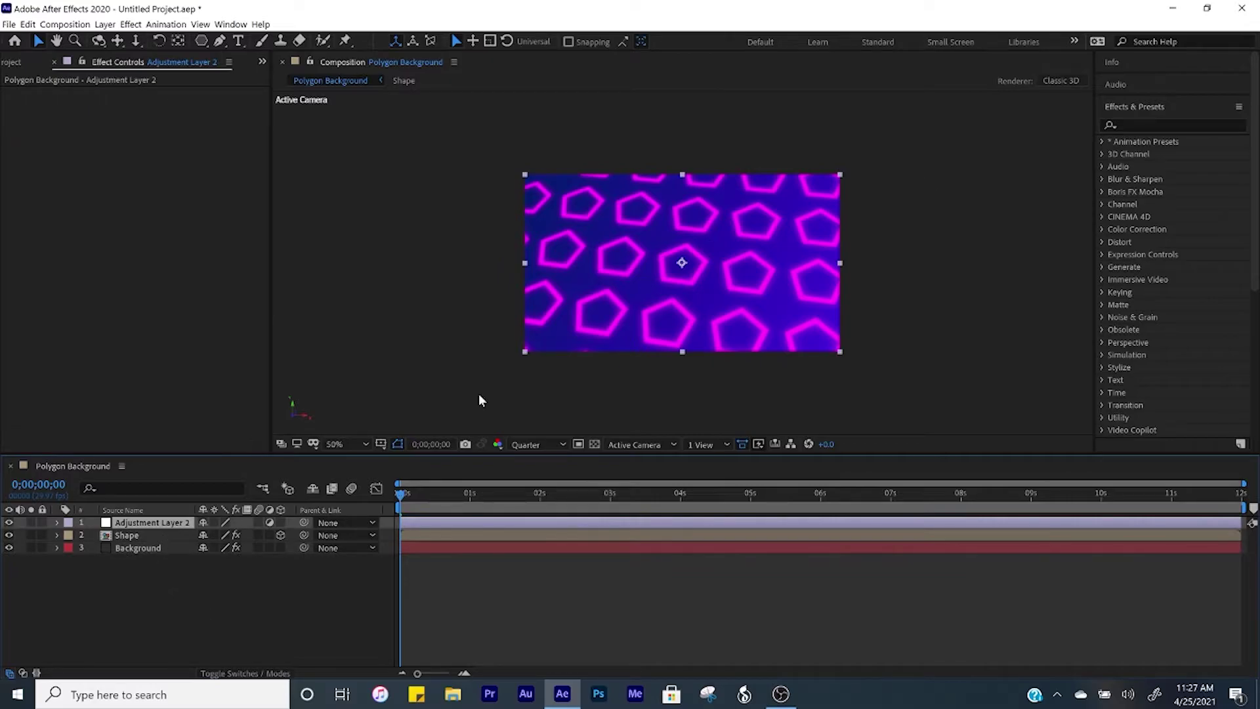
left_click(1159, 123)
type("optics")
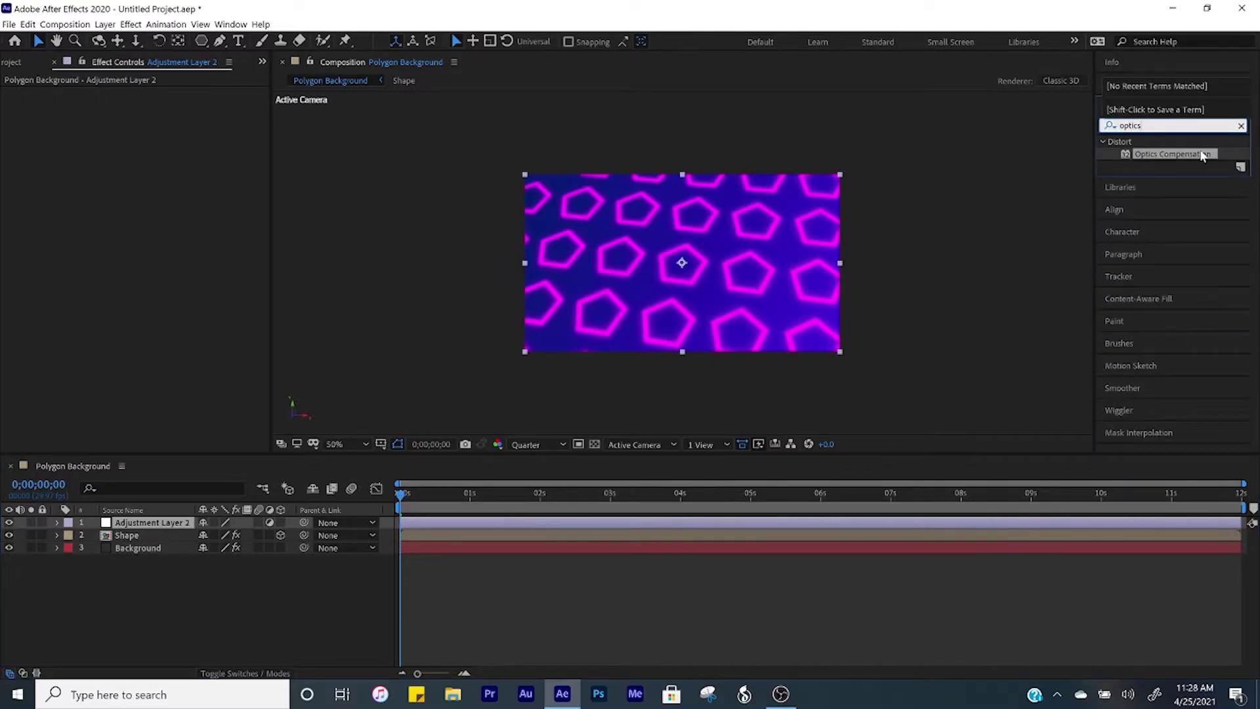
left_click_drag(1201, 155, 467, 522)
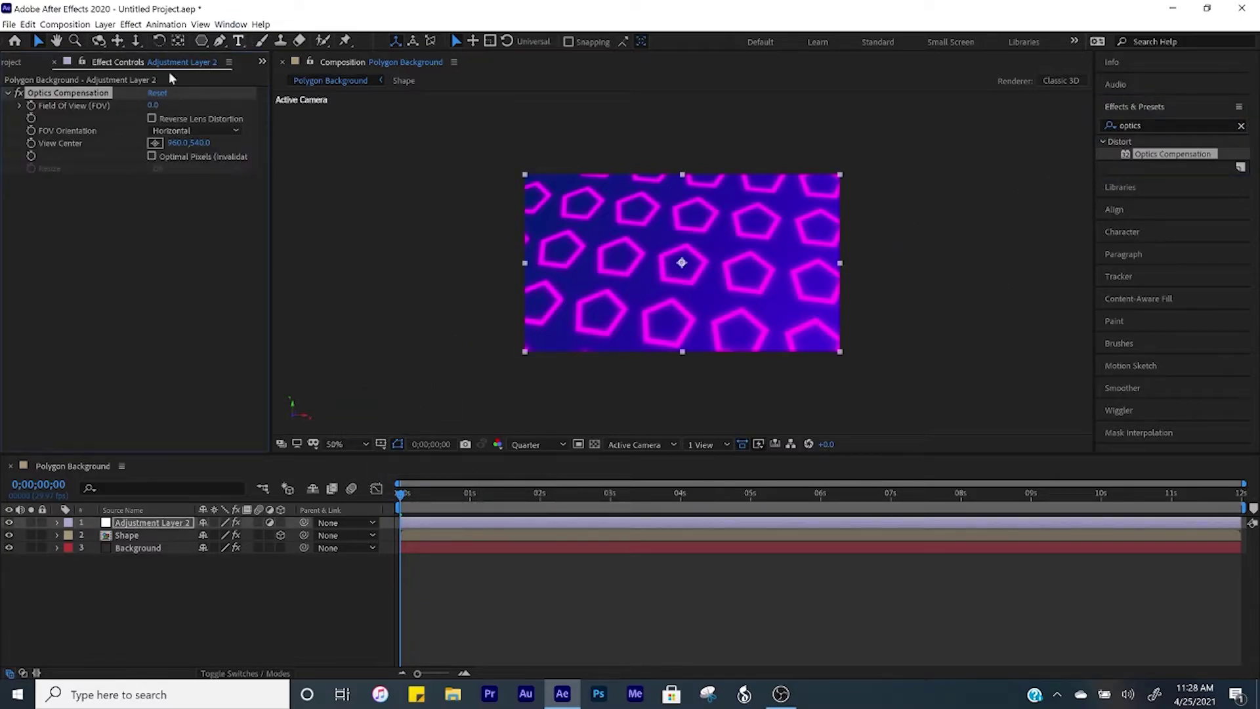
Enable Reverse Lens Distortion in Optics Compensation and set its Field of View to 75.
left_click(151, 118)
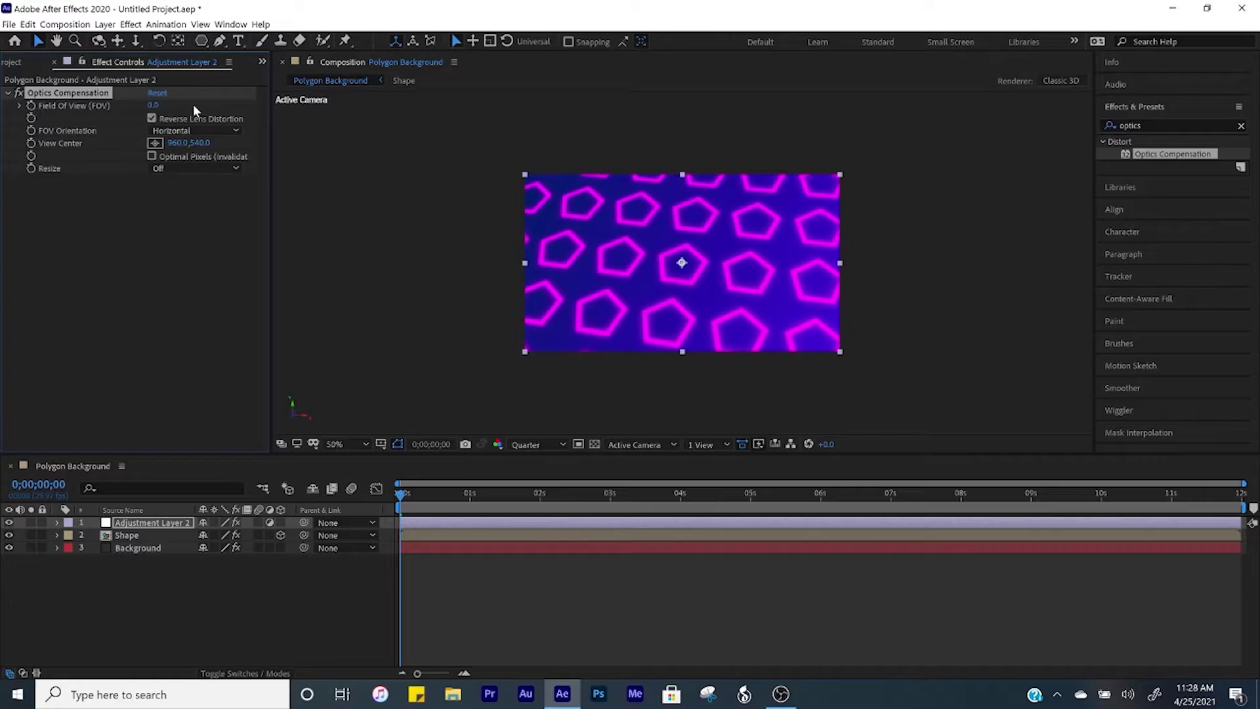
left_click(152, 106)
type("75")
key("Return")
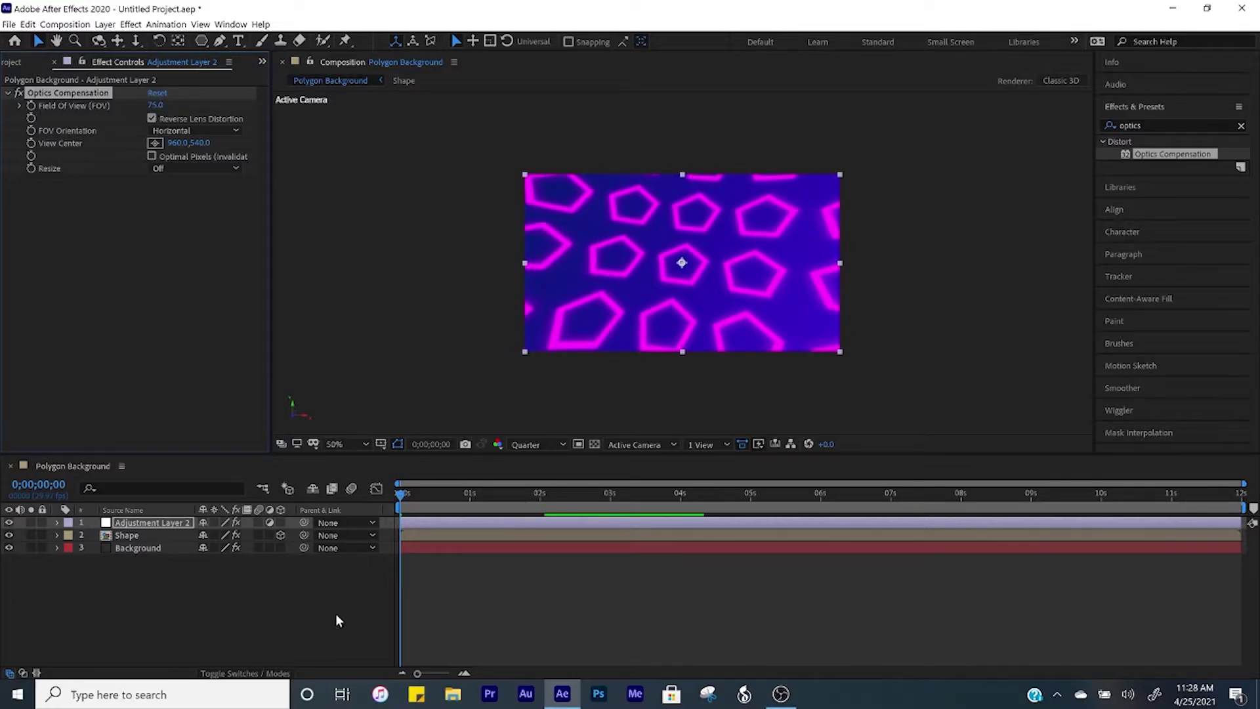
left_click(608, 559)
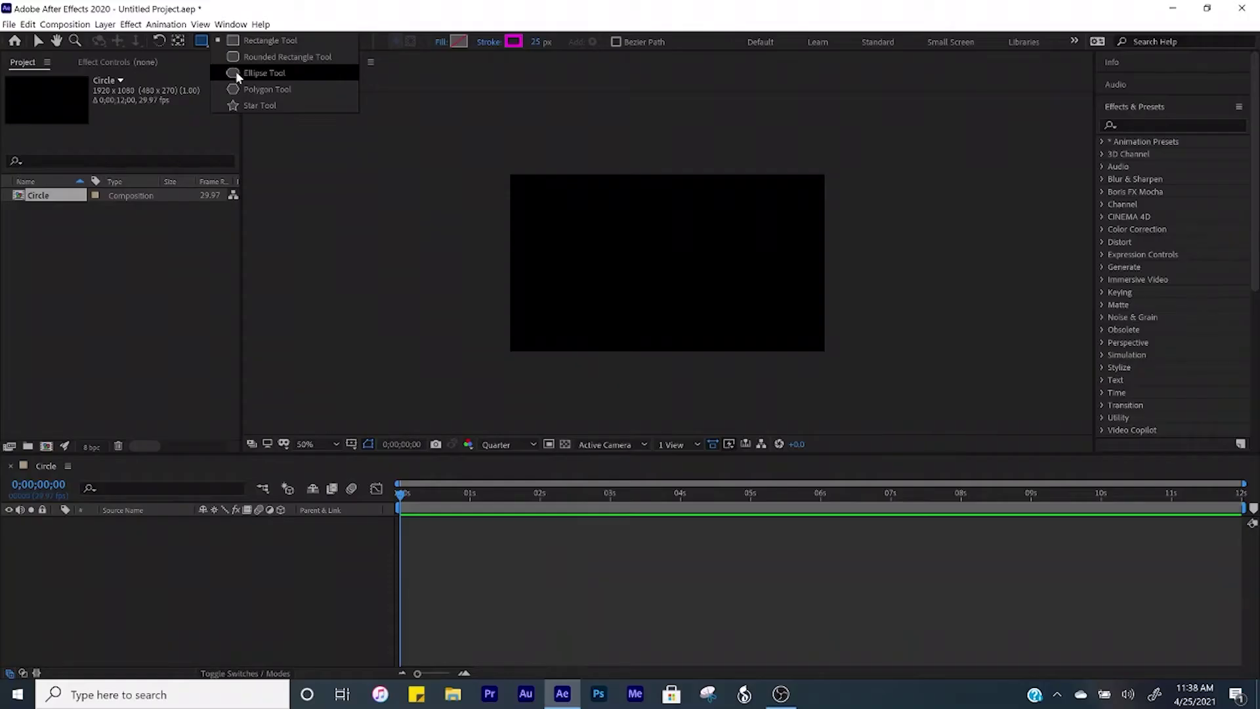
Draw a small circle with the Ellipse tool near the middle of the Circle composition.
left_click(235, 70)
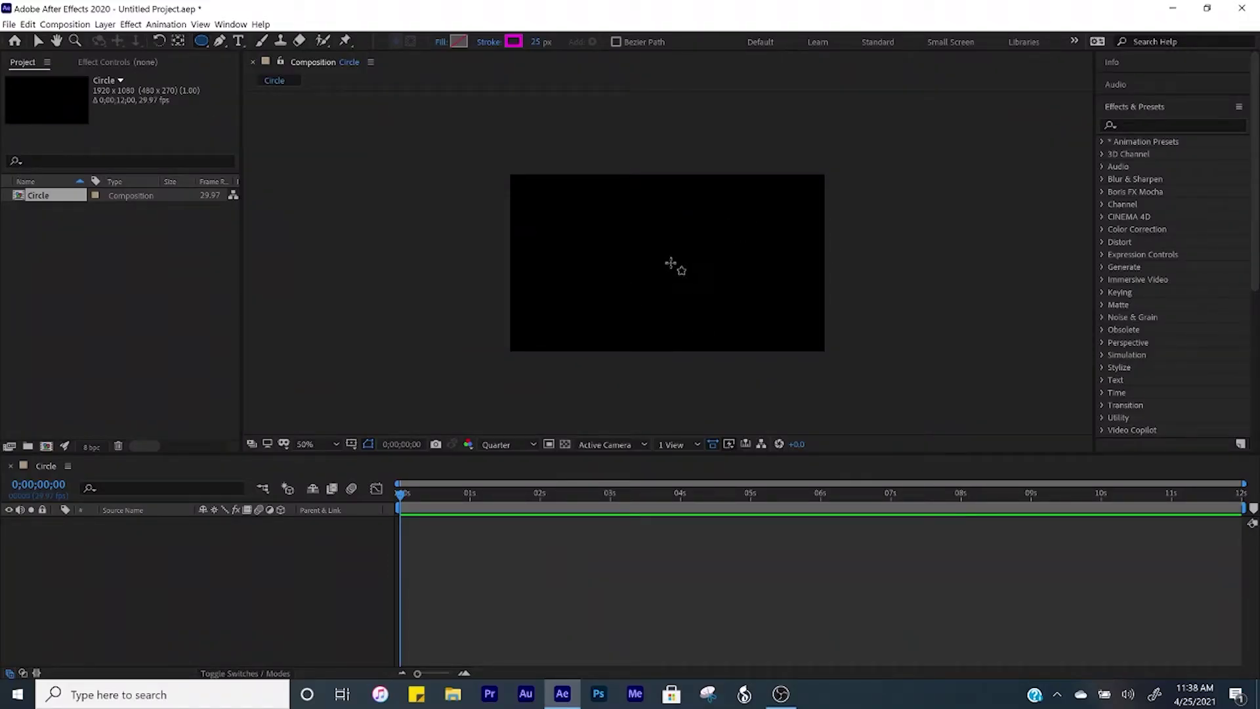
left_click(655, 262)
left_click_drag(655, 262, 710, 316)
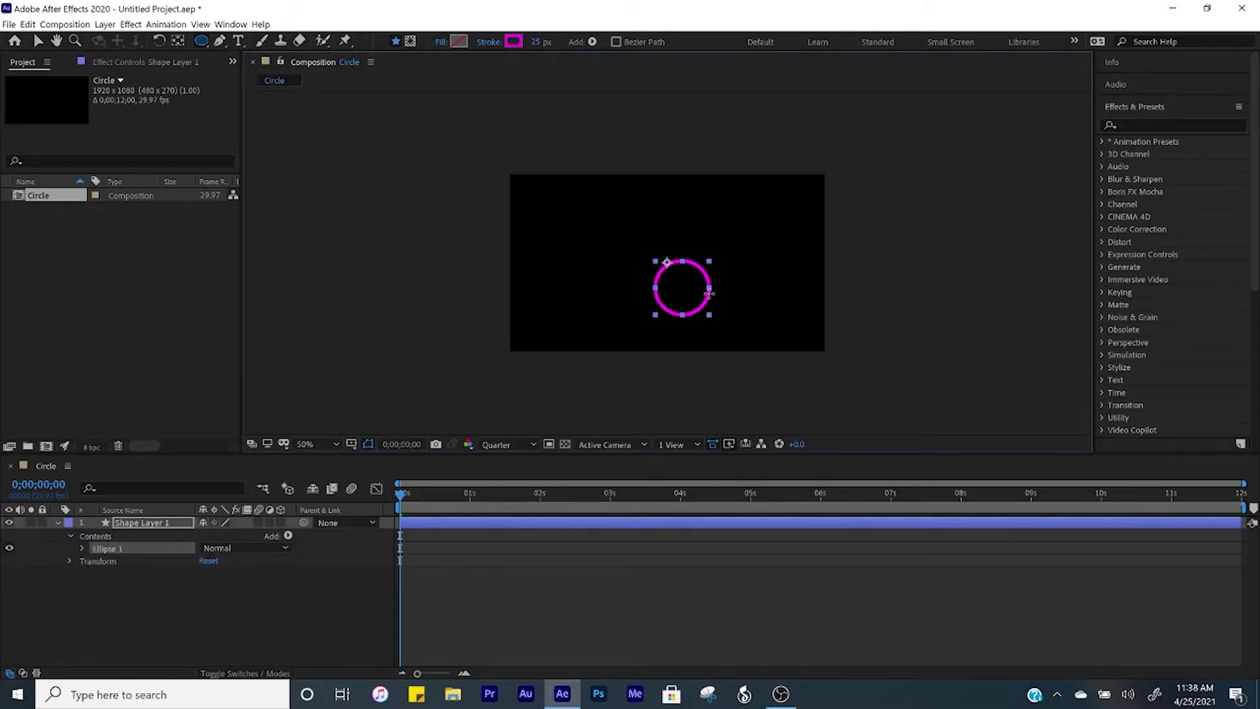
Set the circle's stroke color to white, FFFFFF.
left_click(514, 41)
type("FFFFFF")
key("Return")
Align the circle to the composition's center horizontally and vertically, and center its anchor point within it.
scroll(1239, 287, "down", 5)
left_click(1121, 223)
left_click(1135, 187)
left_click(1212, 188)
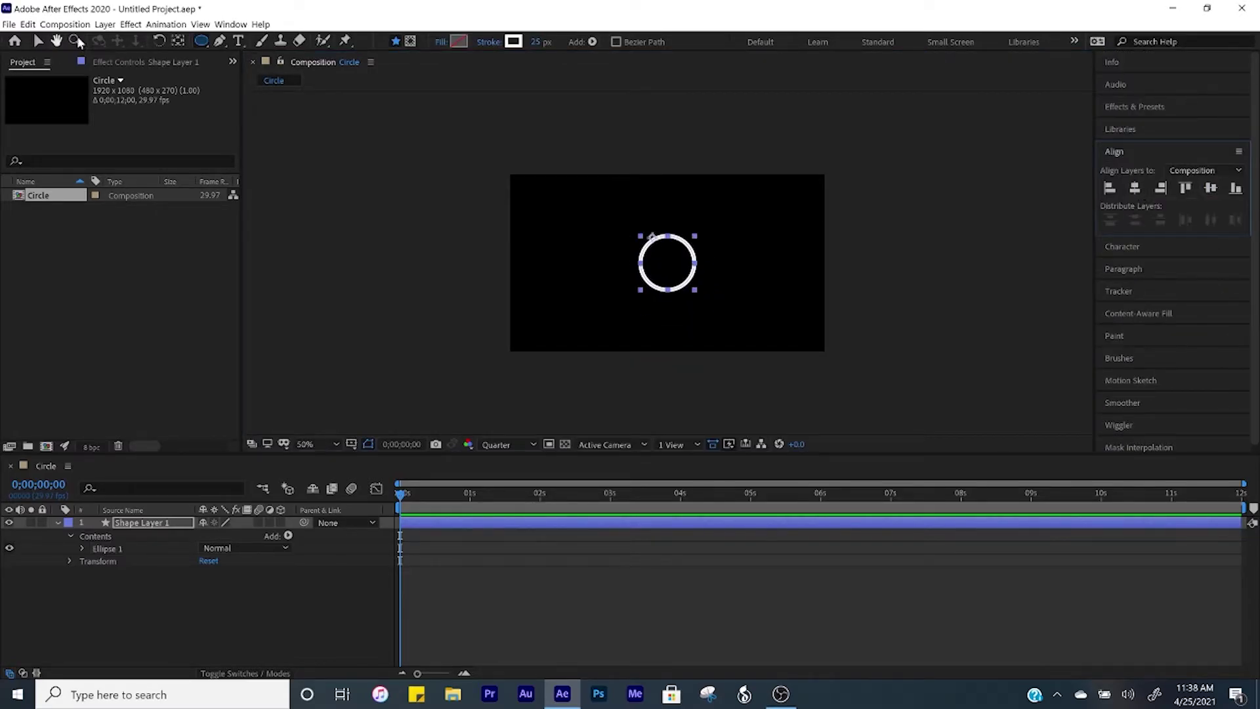
left_click(178, 40)
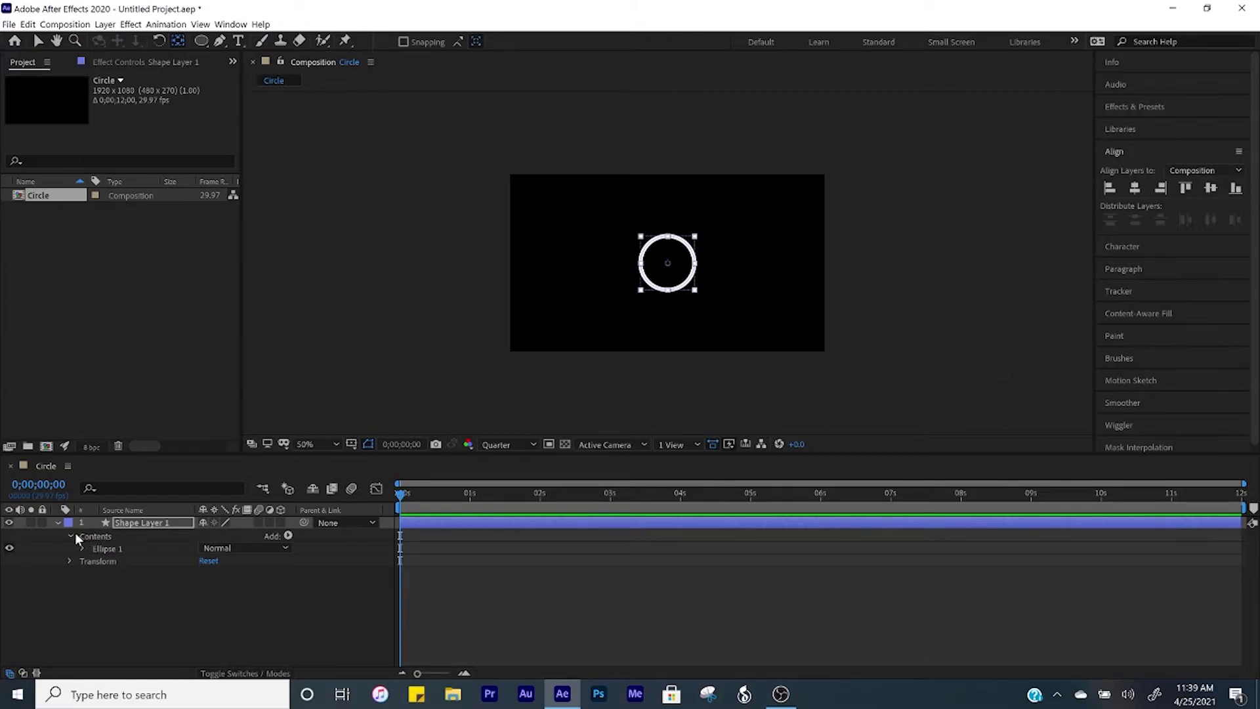
Add a Repeater to the circle's contents and set the Repeater's transform position to 0, 0.
left_click(288, 536)
left_click(203, 410)
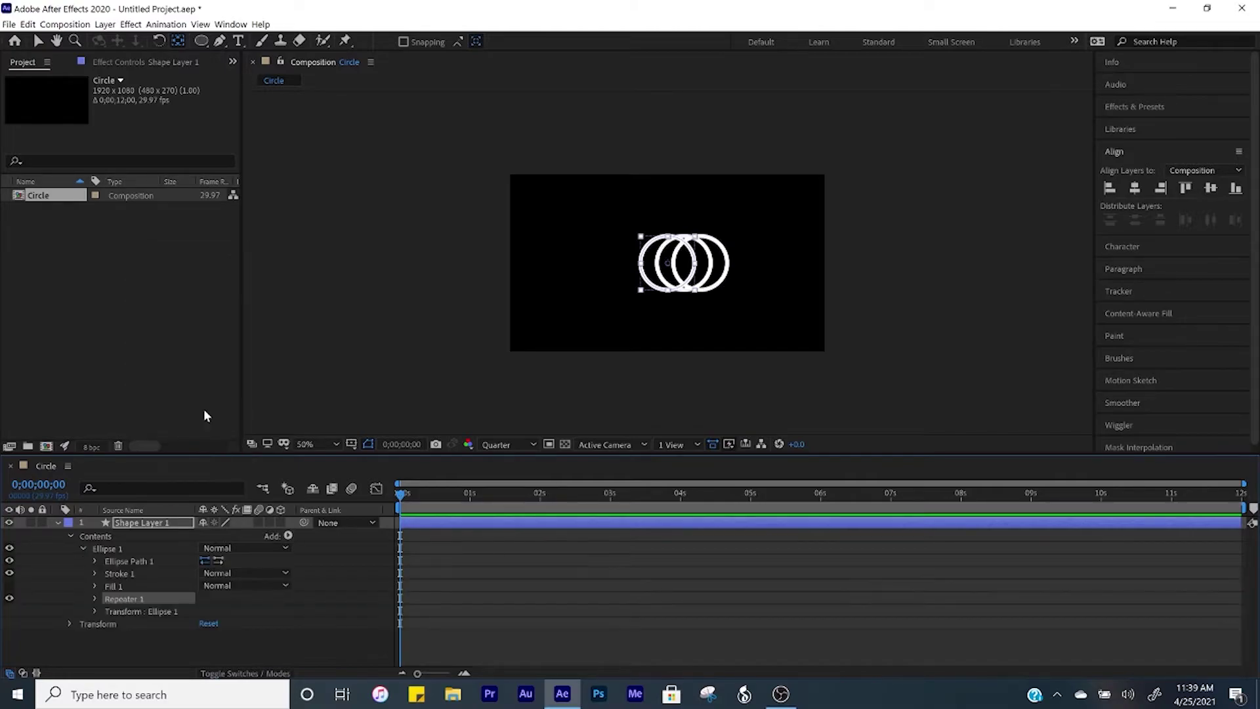
left_click(93, 596)
scroll(192, 596, "down", 1)
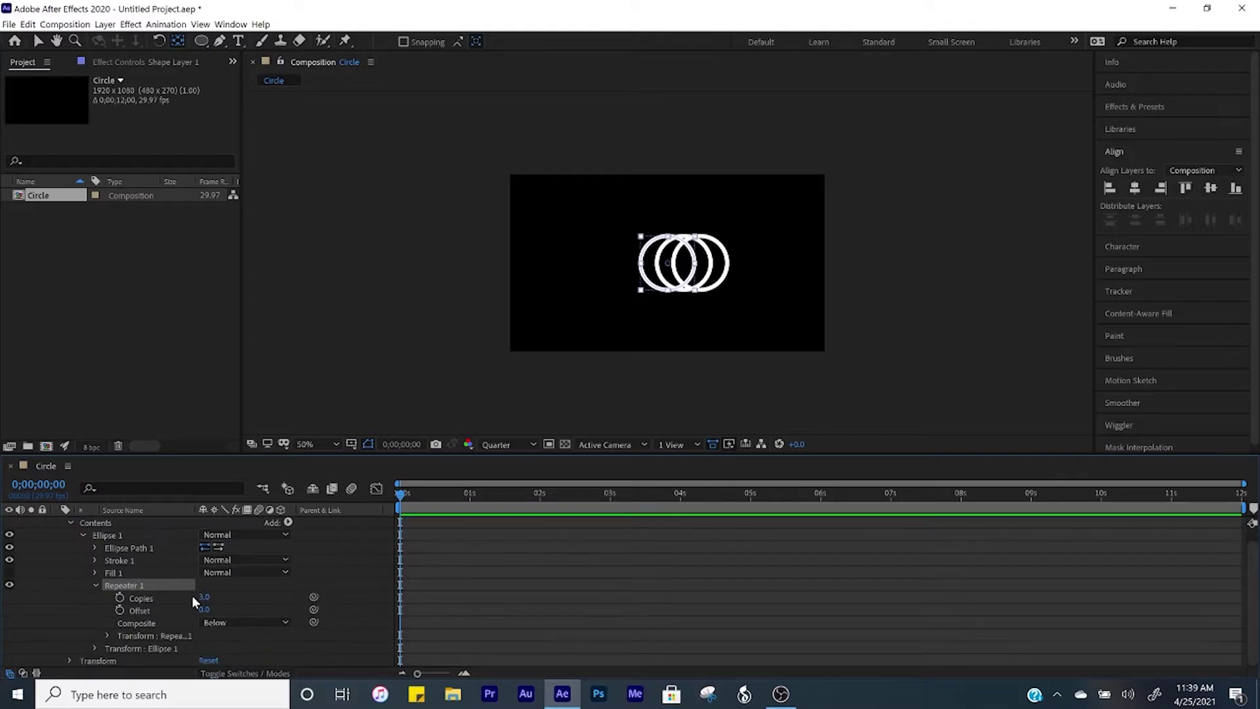
left_click(107, 635)
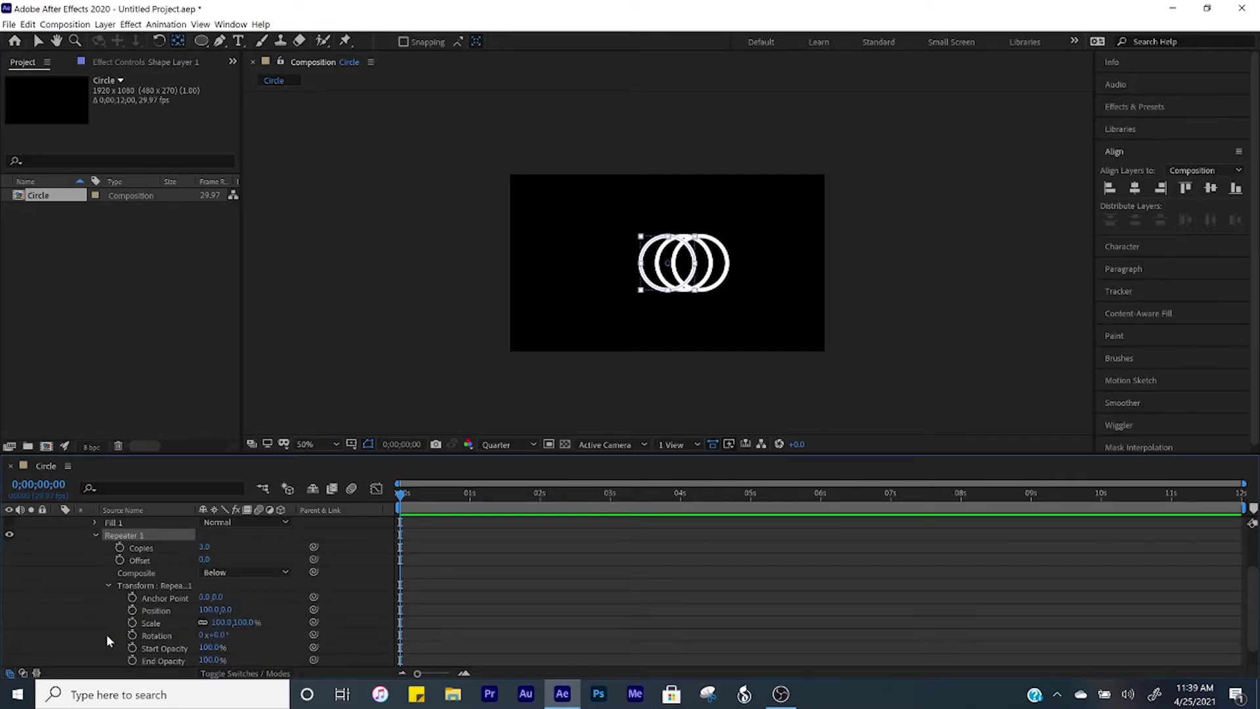
scroll(266, 590, "down", 2)
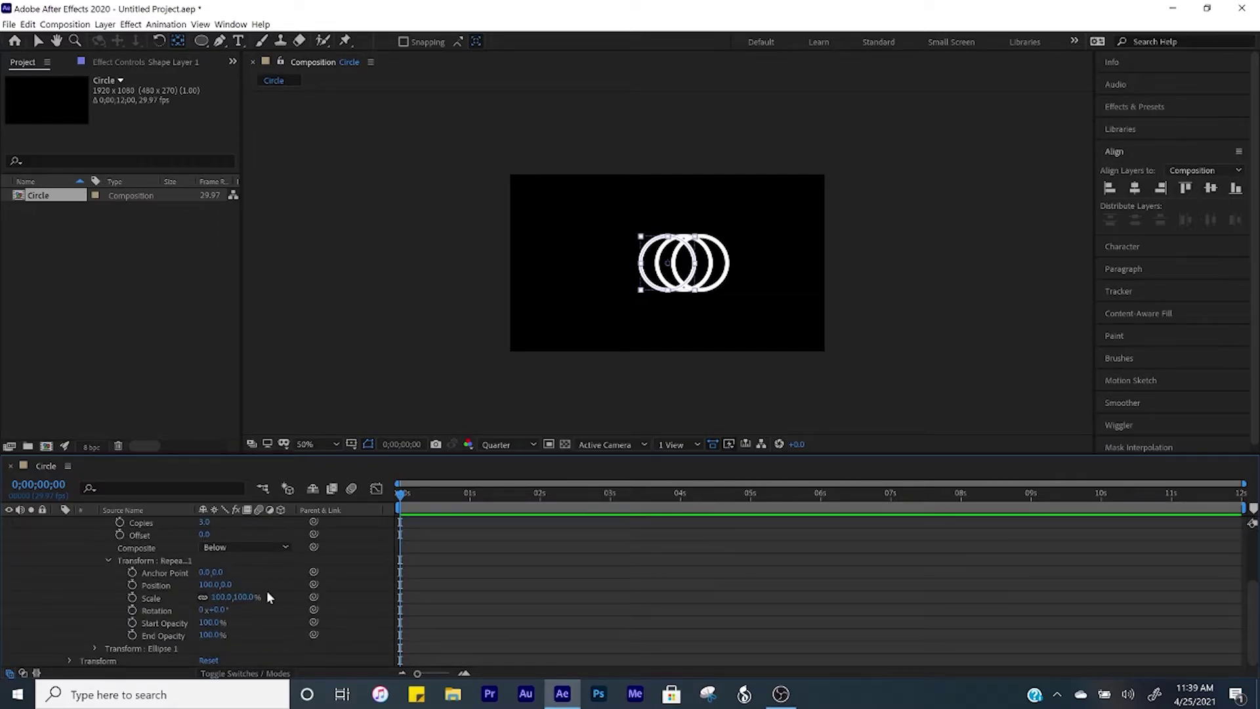
left_click(205, 585)
type("0")
key("Return")
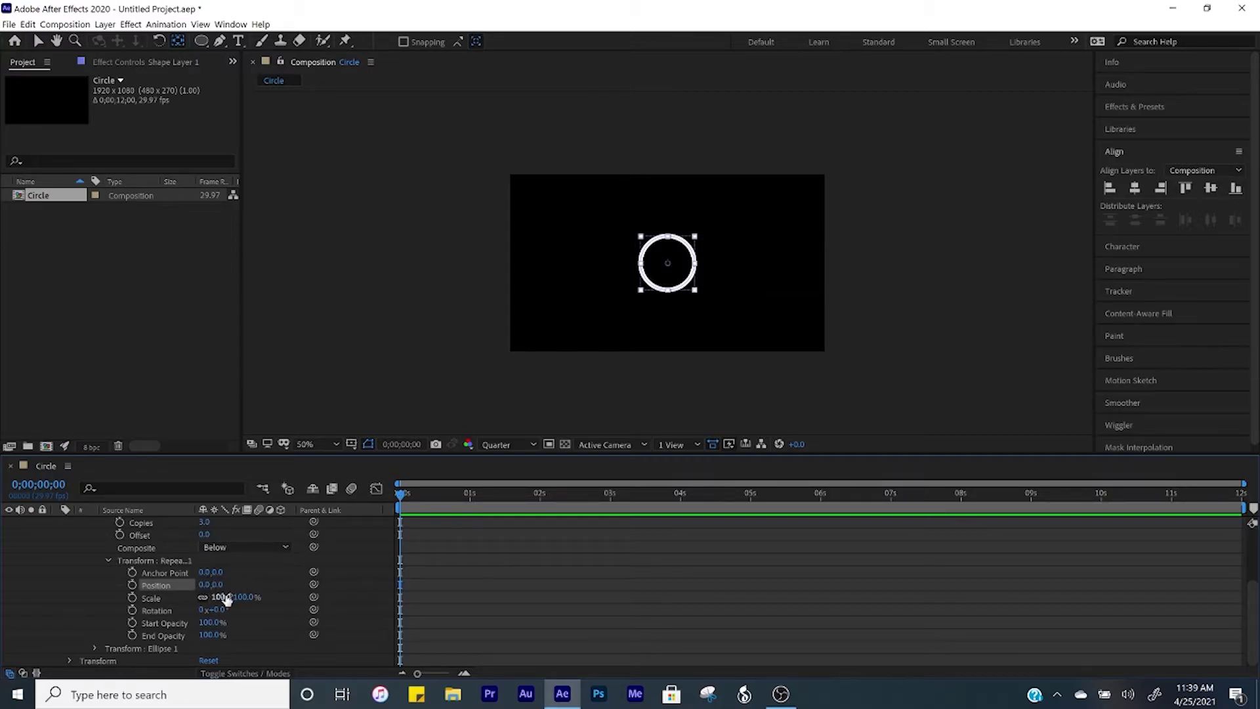
Set the Repeater's transform scale to 67% and its number of copies to 160.
left_click_drag(224, 595, 202, 595)
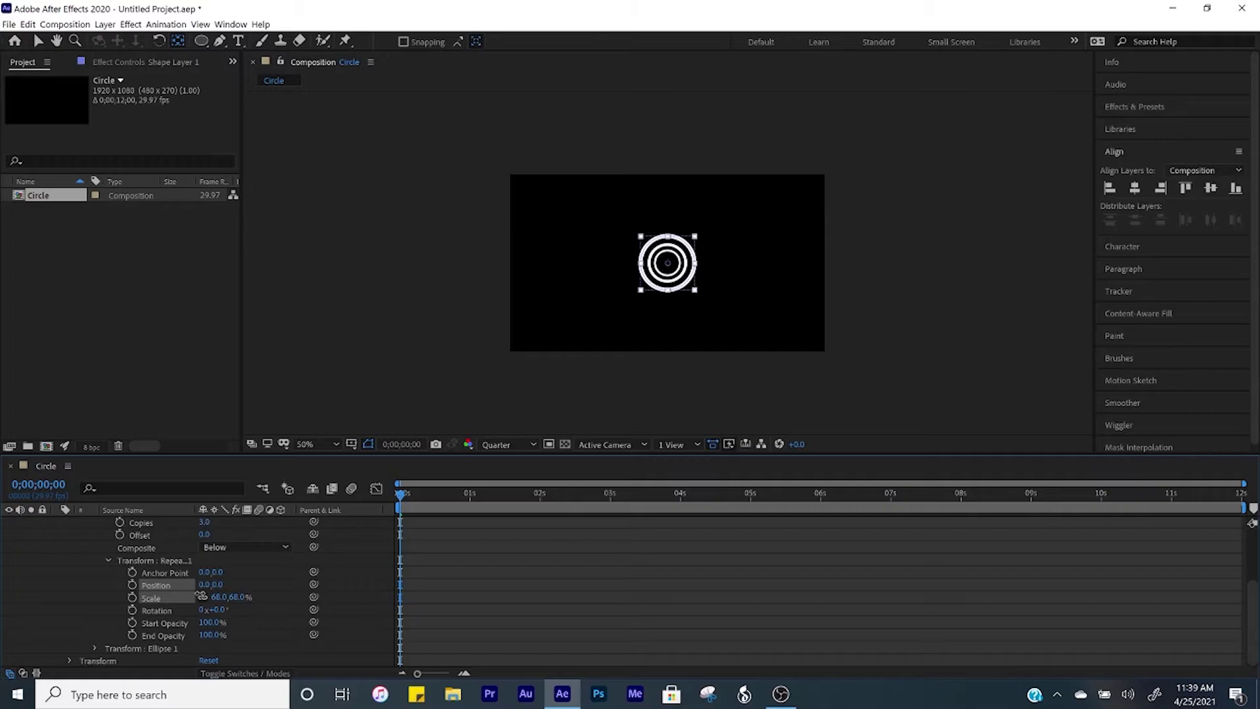
left_click_drag(200, 595, 198, 595)
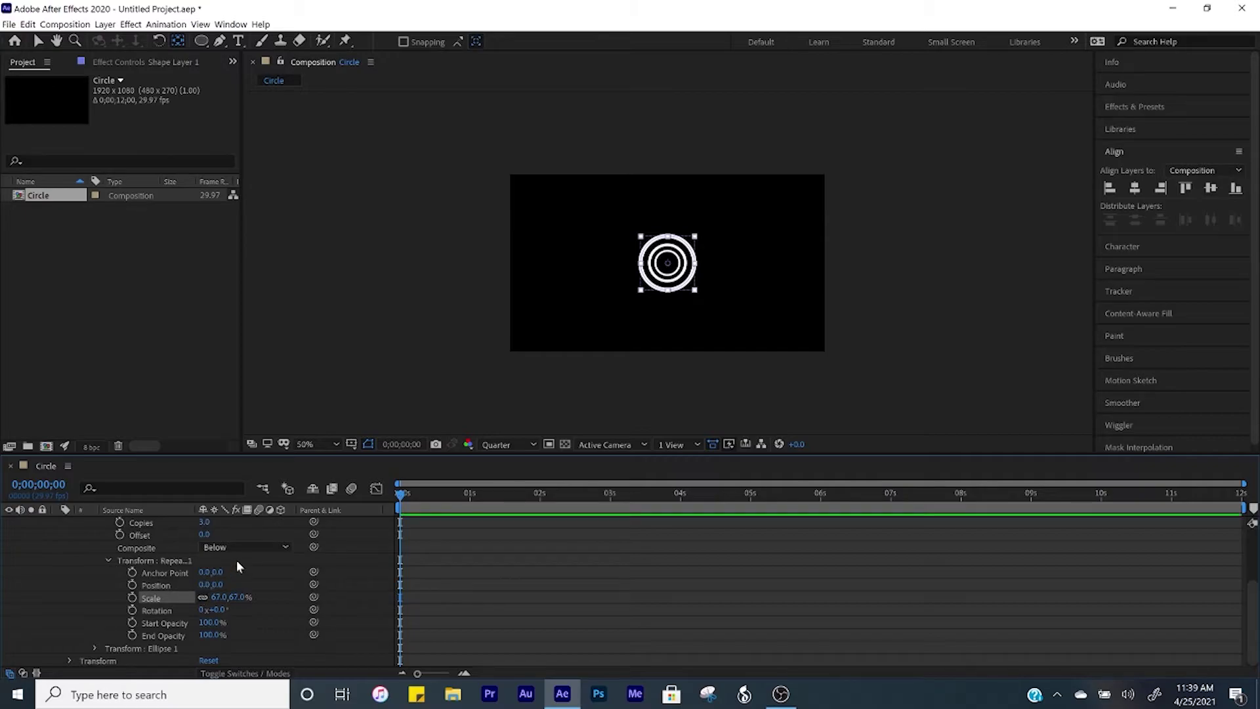
scroll(237, 566, "up", 1)
left_click_drag(205, 561, 282, 554)
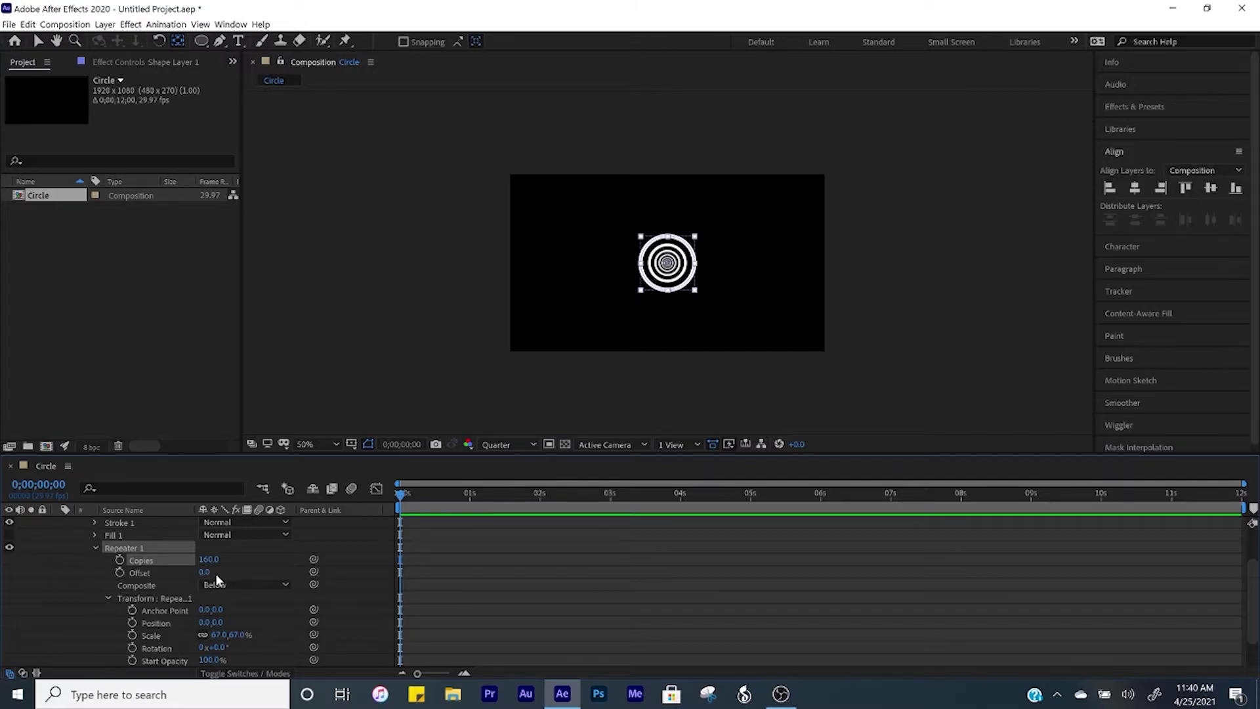
Keyframe the Repeater's offset from -10 at the first frame to -25 at 0;00;11;29 and preview the animation.
left_click_drag(211, 573, 204, 572)
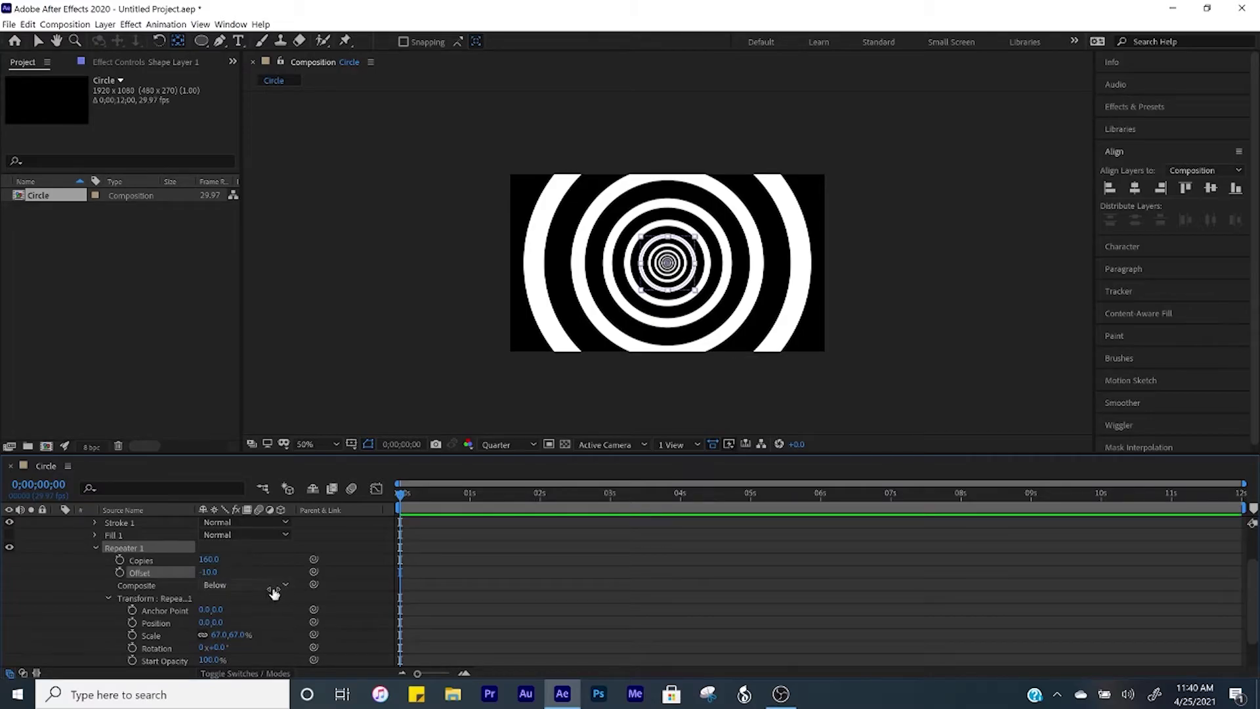
left_click(120, 573)
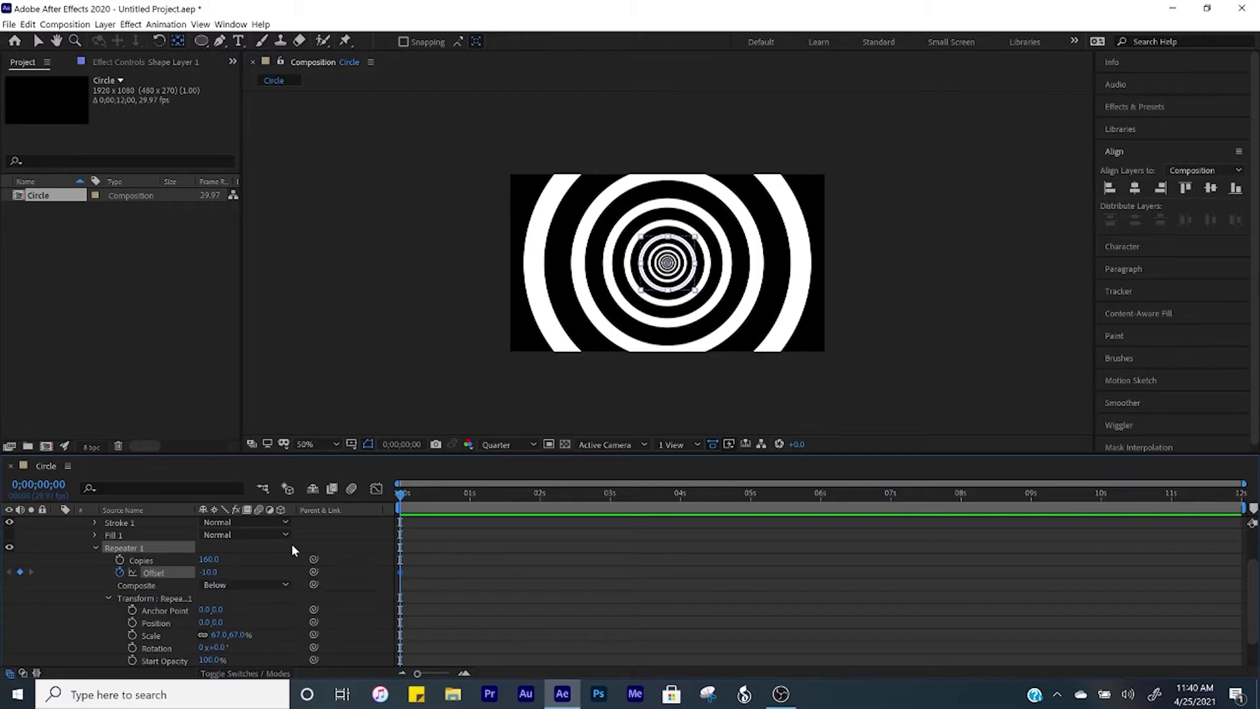
key("End")
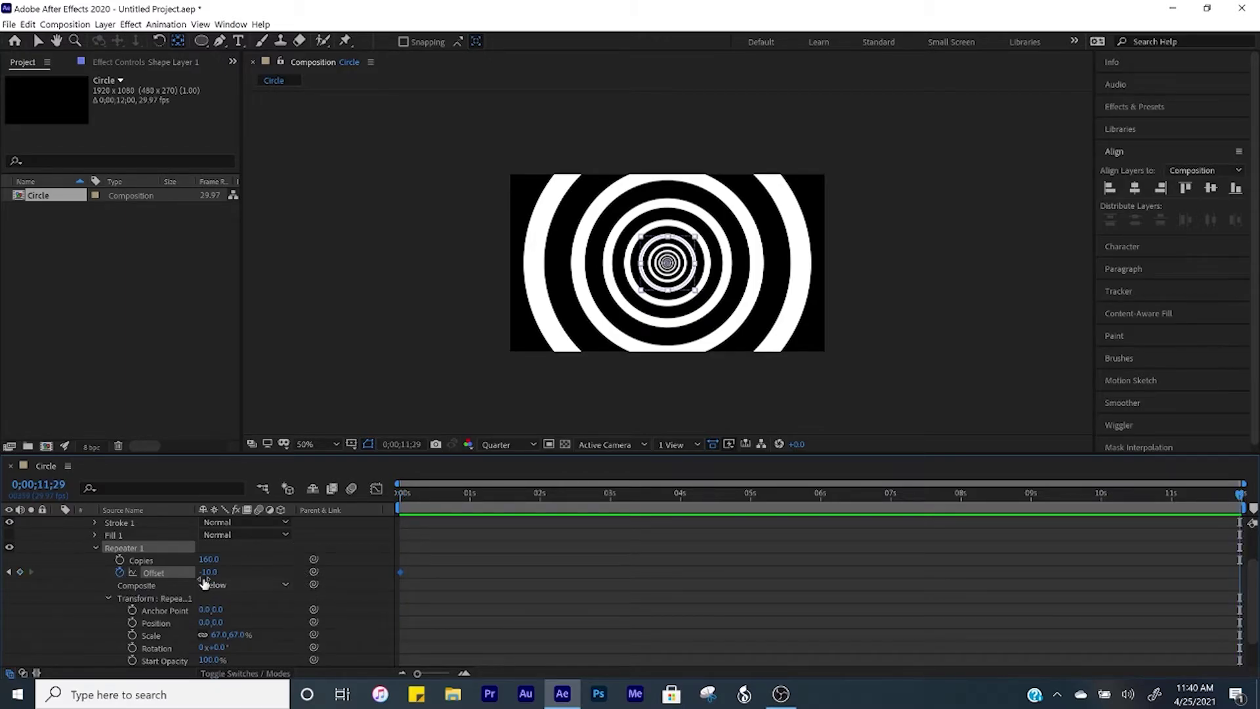
left_click_drag(210, 572, 205, 572)
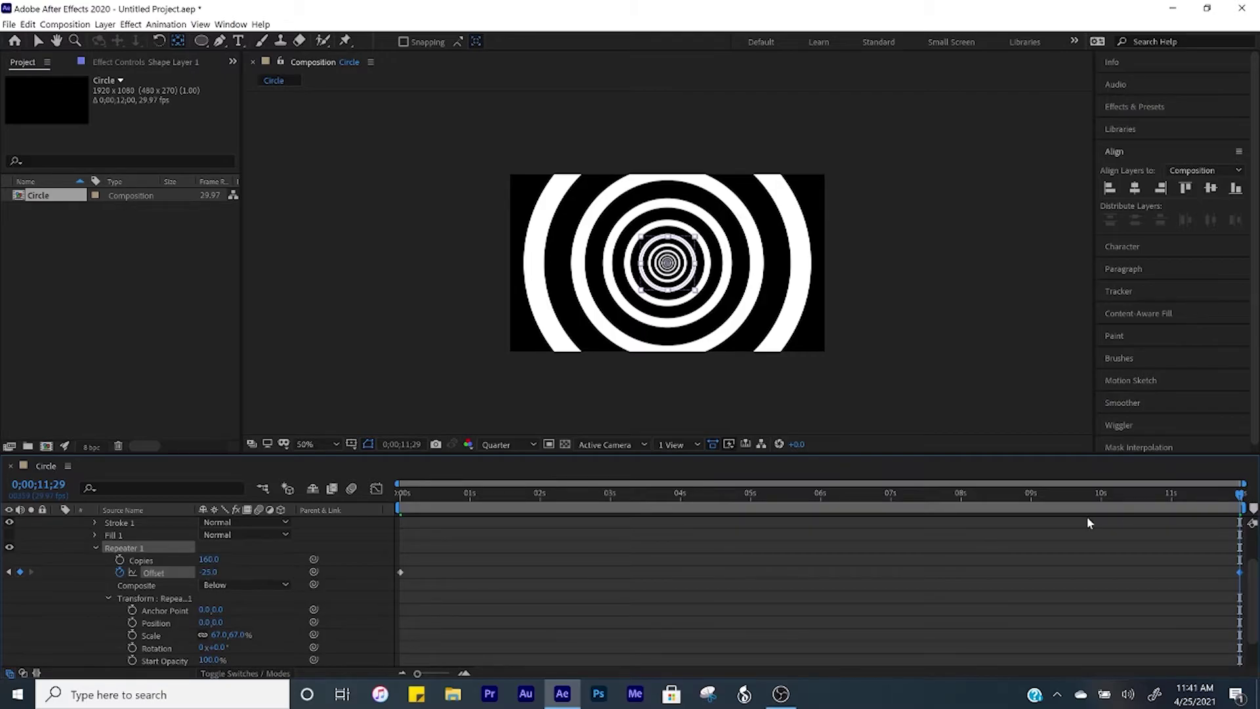
key("space")
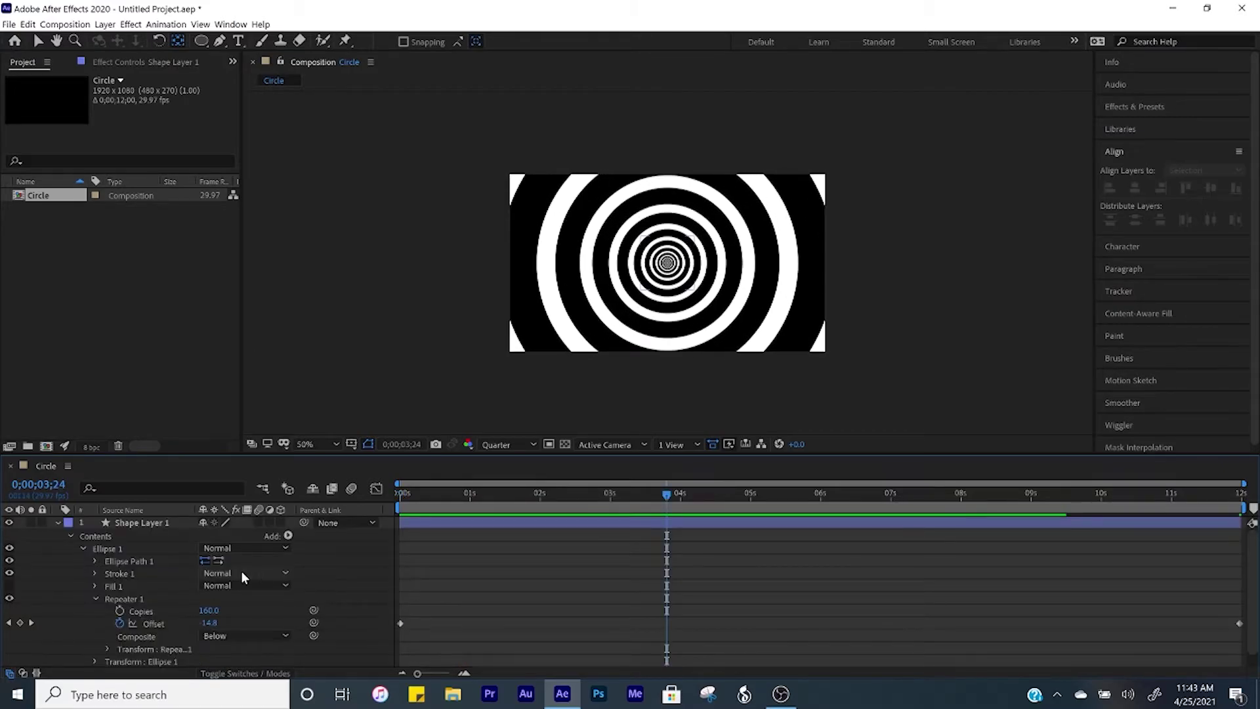
Make the circle shape layer 3D and set its X rotation to -50° and Y rotation to -25°.
left_click(58, 522)
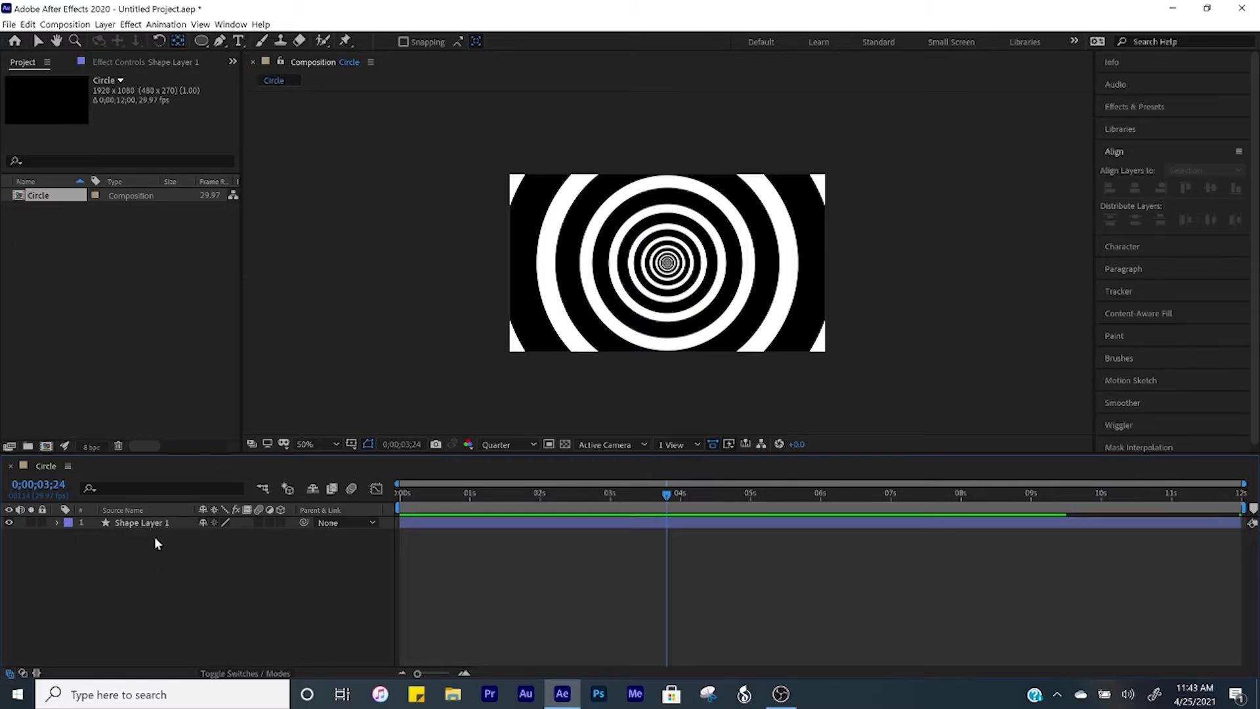
left_click(149, 522)
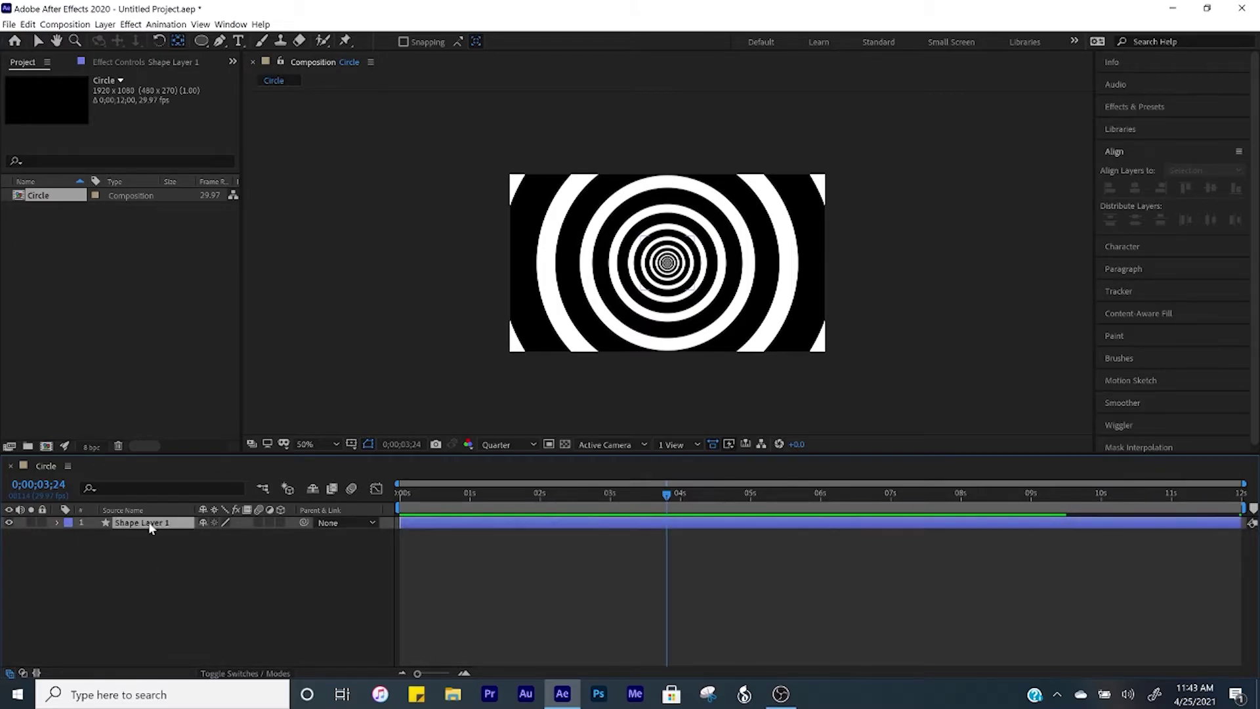
left_click(280, 523)
key("r")
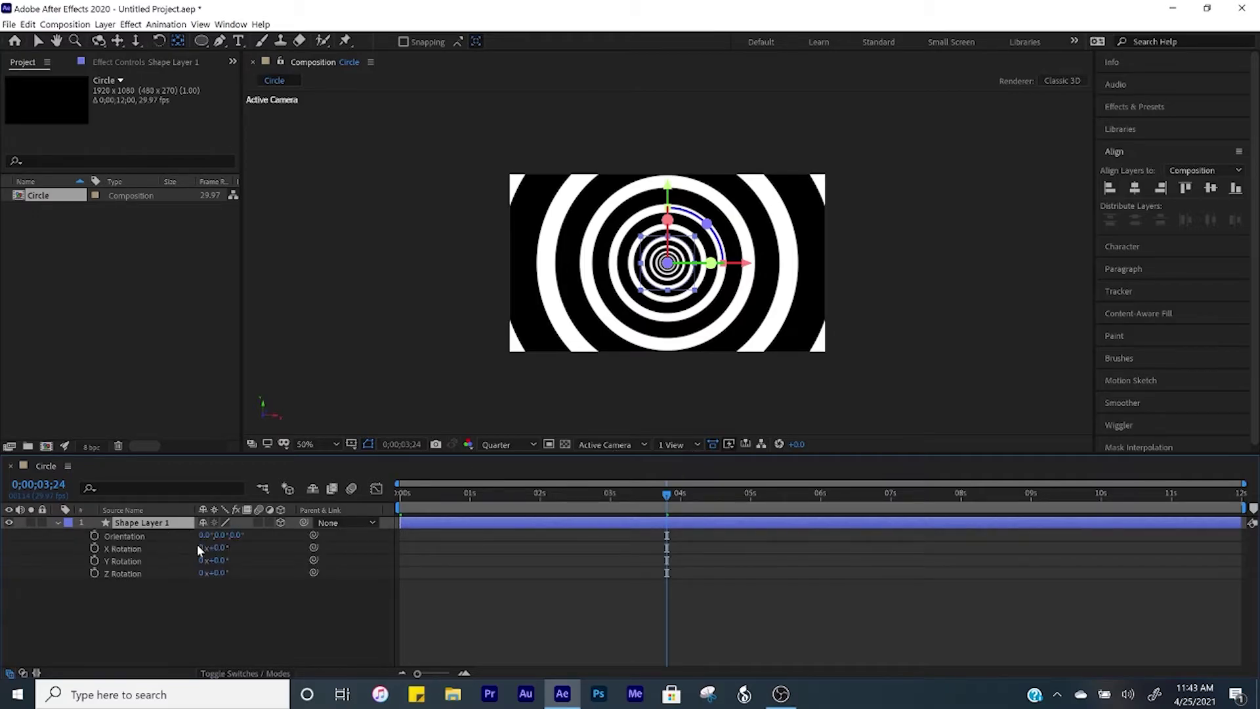
mouse_move(219, 551)
left_mouse_down()
mouse_move(199, 550)
mouse_move(214, 563)
mouse_move(199, 563)
mouse_move(213, 547)
mouse_move(211, 562)
left_mouse_up()
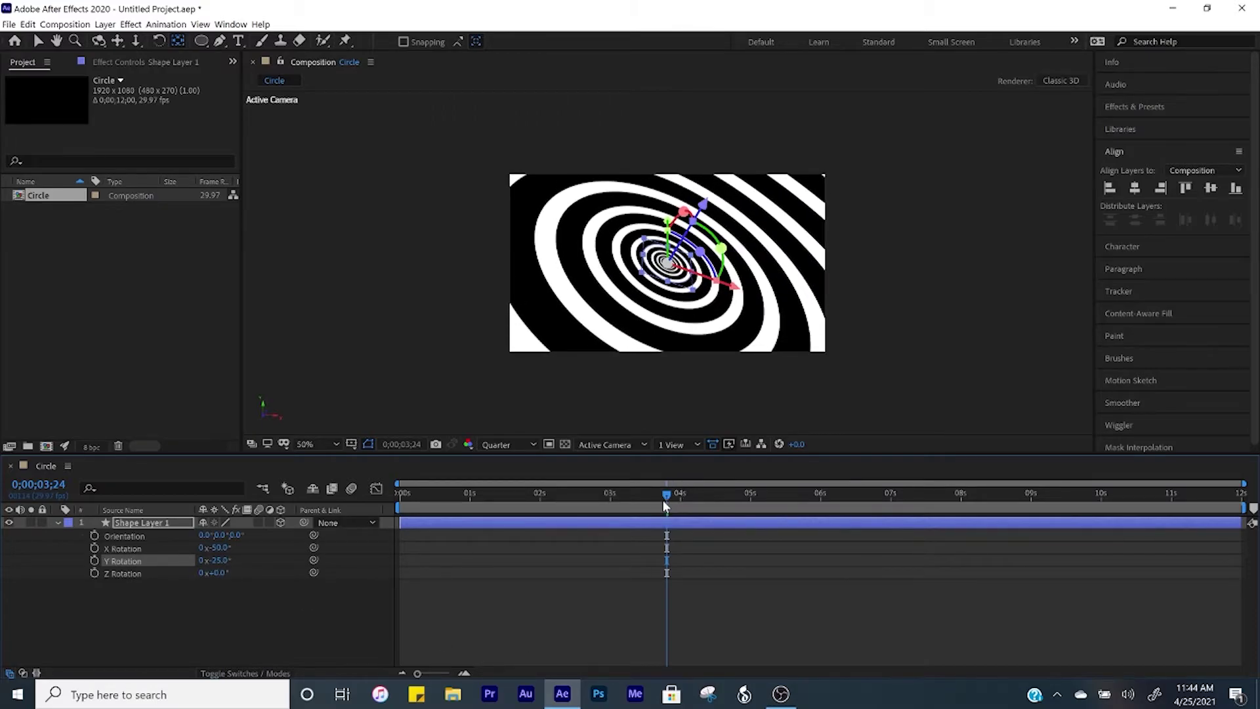
Preview the tilted circle animation from the first frame and return to the start.
key("Home")
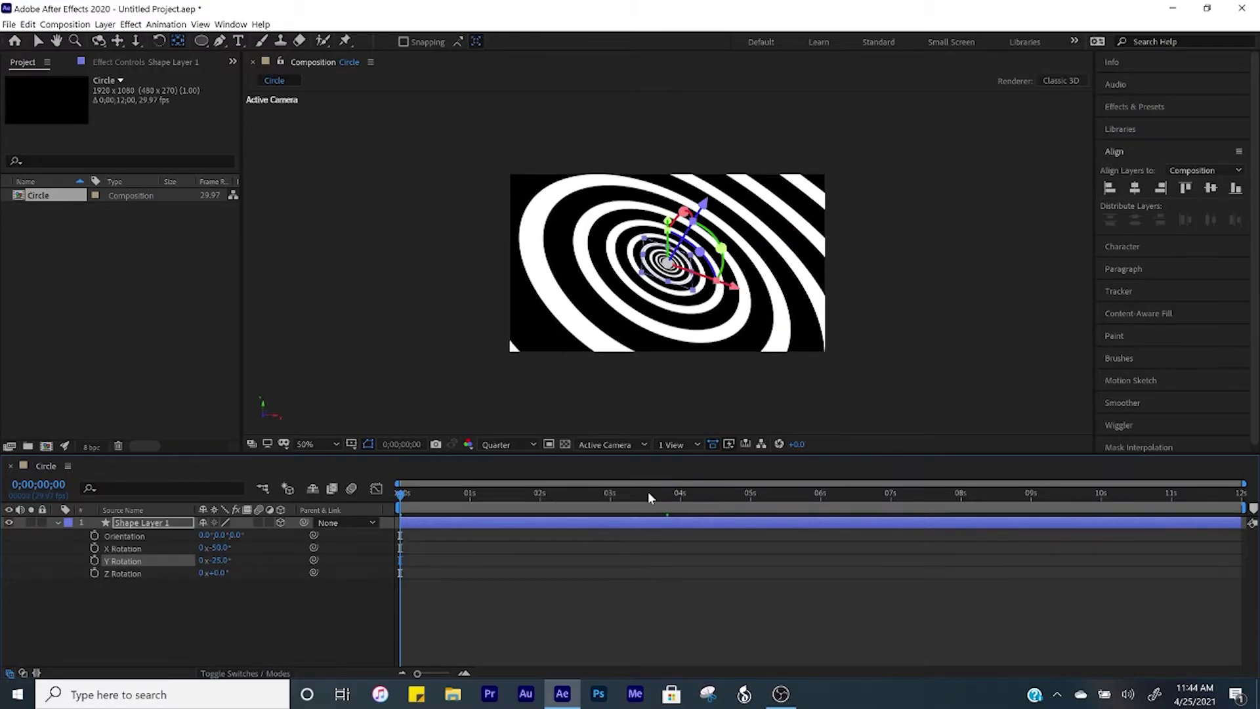
left_click(329, 634)
key("space")
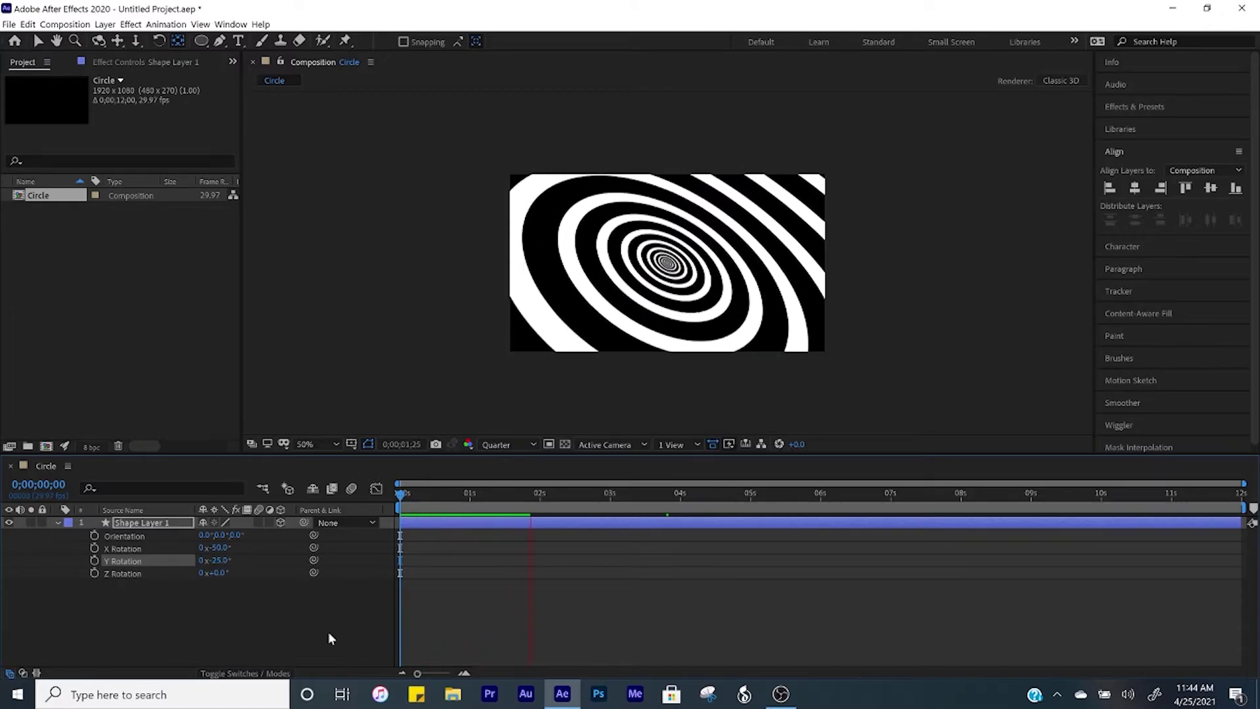
key("space")
key("Home")
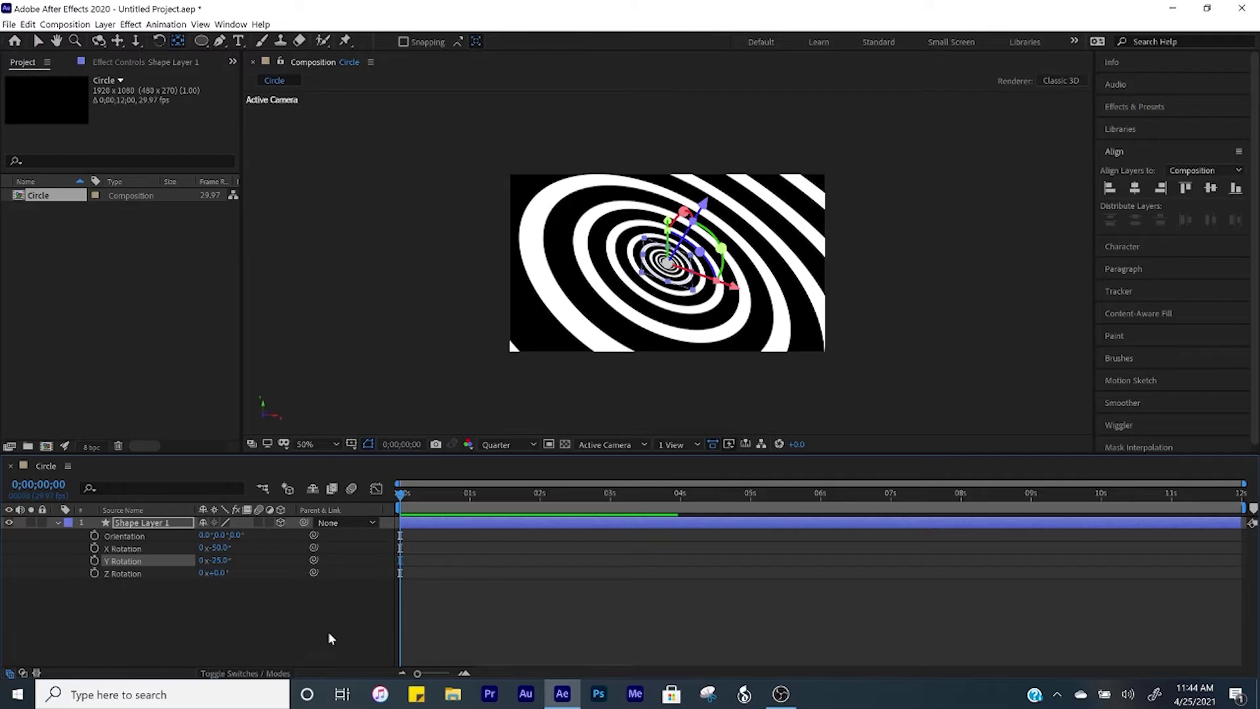
Collapse the shape layer's properties and create a composition-sized solid named Background.
left_click(57, 524)
left_click(135, 592)
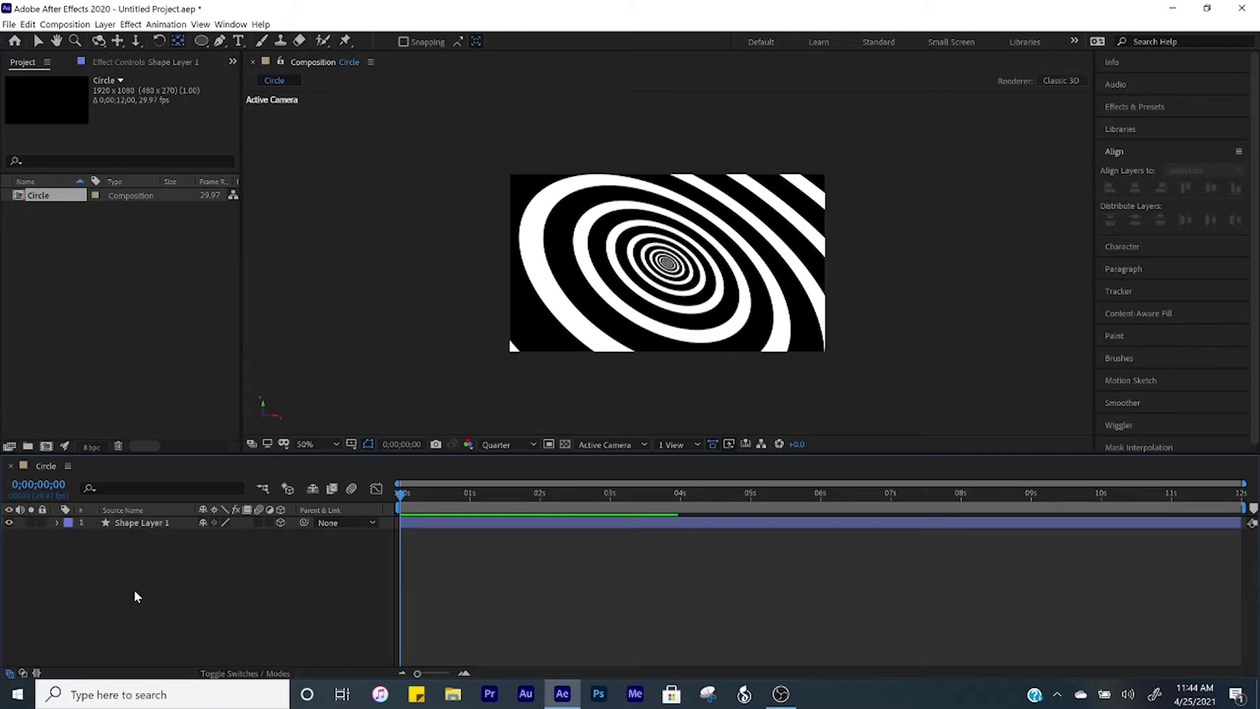
key("ctrl+y")
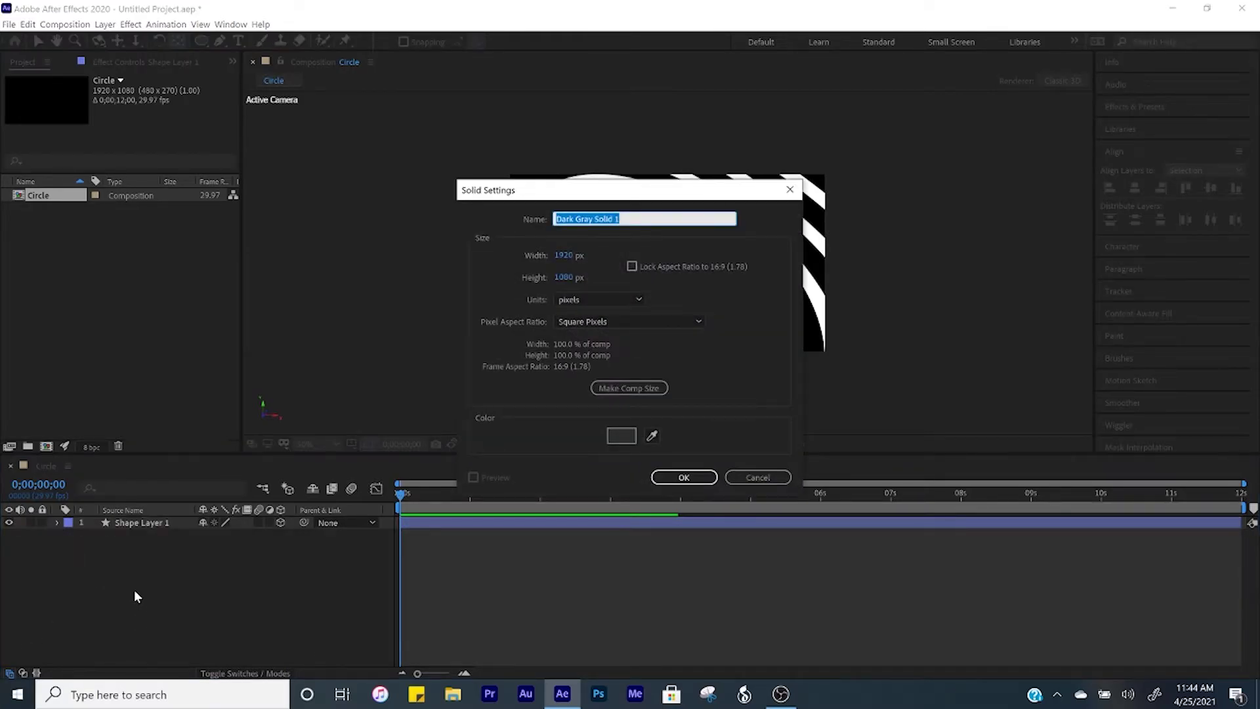
type("Background")
left_click(684, 477)
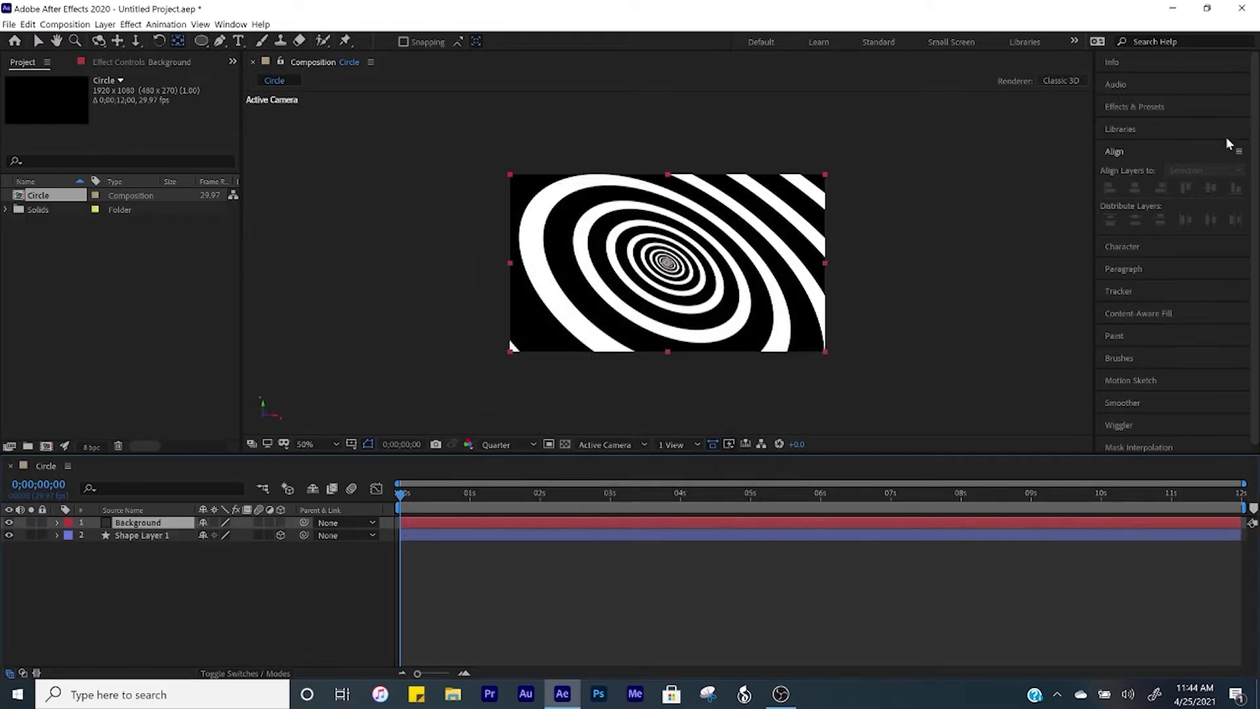
Find the Gradient Ramp effect and apply it to the Background solid.
left_click(1186, 108)
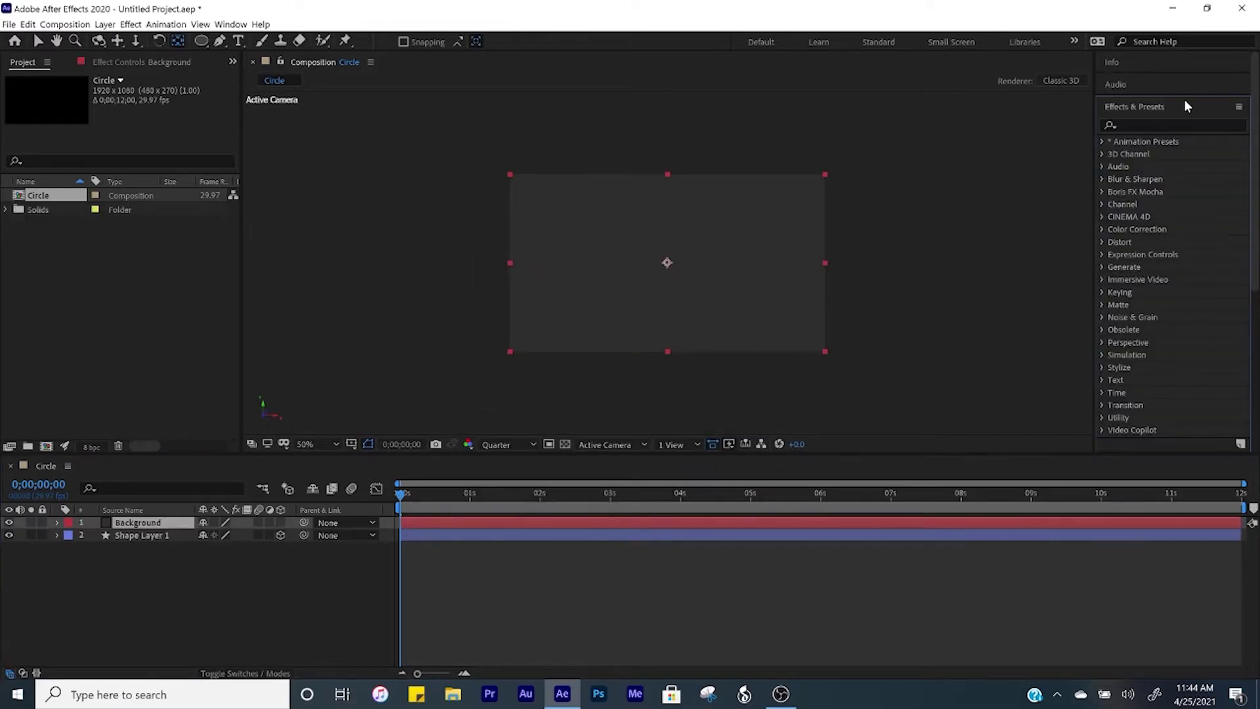
left_click(1163, 126)
type("gradient")
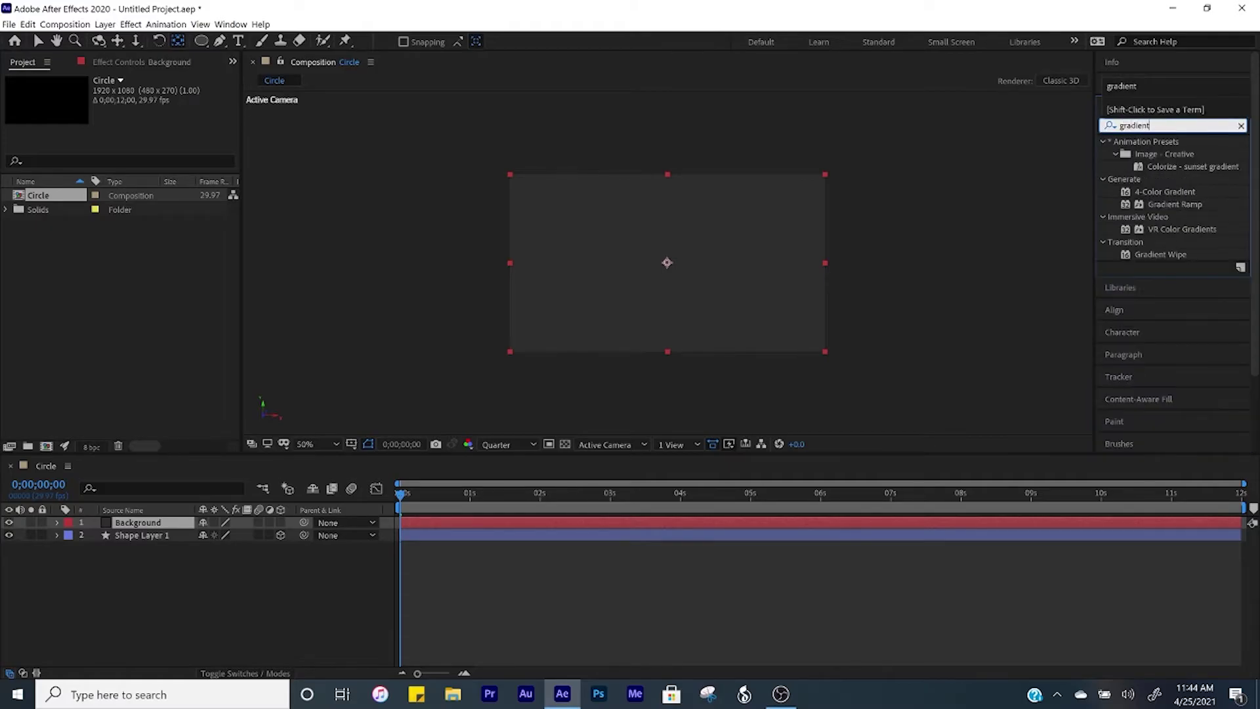
left_click_drag(1175, 204, 430, 525)
Place the ramp's start beyond the frame's upper-left corner at about -54, -58 and its end beyond the lower-right at about 2448, 1402.
left_click(141, 105)
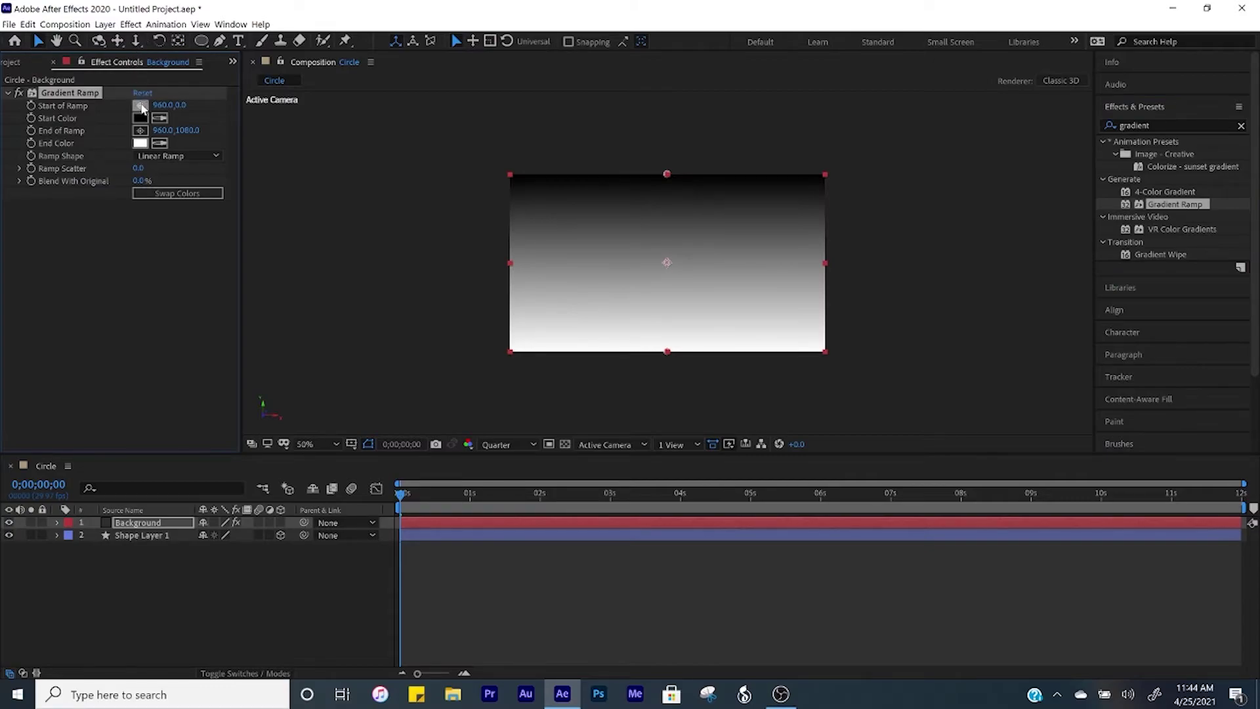
left_click(501, 165)
left_click(141, 130)
left_click(911, 404)
Set the Gradient Ramp's start color to purple and its end color to magenta.
left_click(140, 118)
left_click_drag(665, 331, 666, 290)
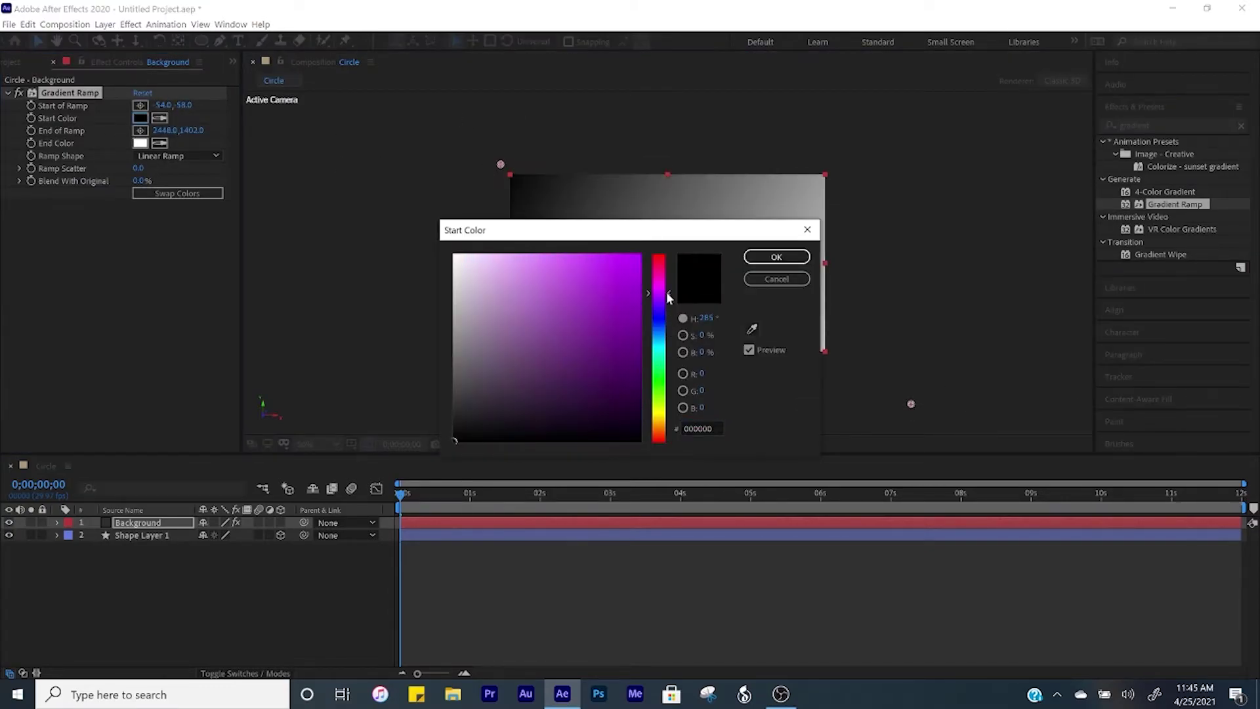
left_click(637, 302)
left_click(776, 256)
left_click(141, 143)
left_click(641, 323)
left_click(776, 257)
left_click(231, 591)
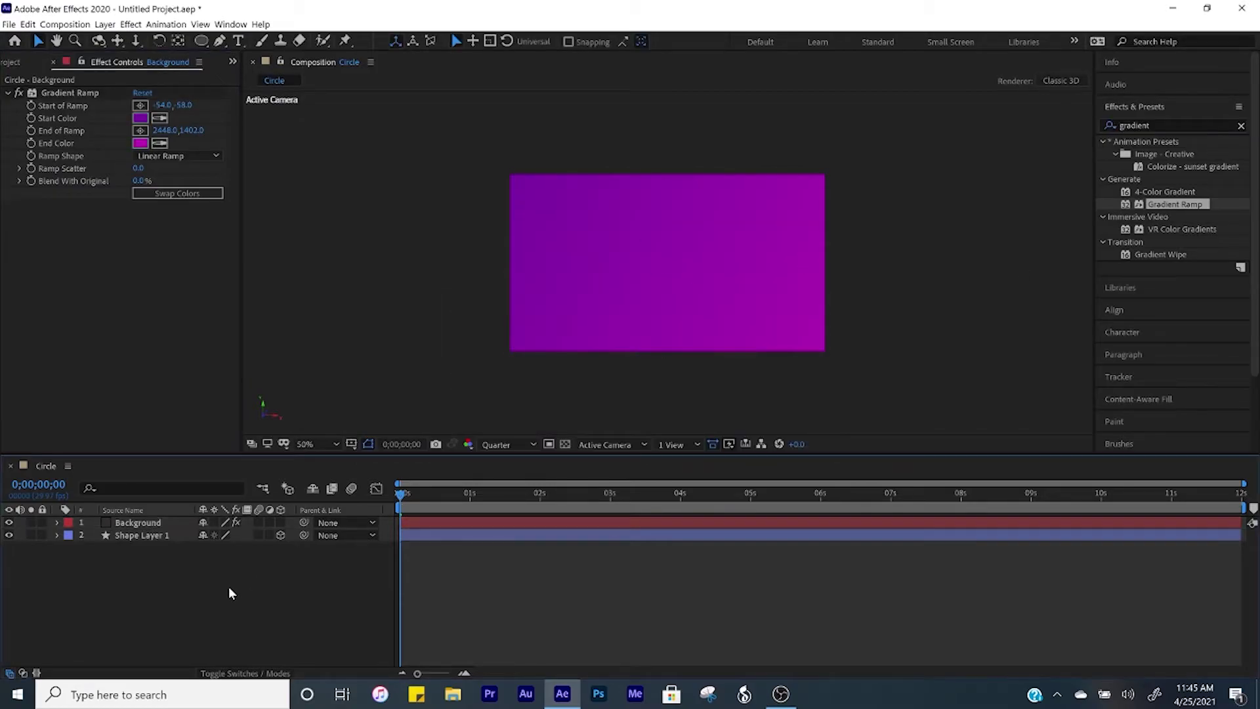
Darken the Gradient Ramp's start color to a deep purple.
left_click(141, 119)
left_click(640, 376)
left_click(777, 257)
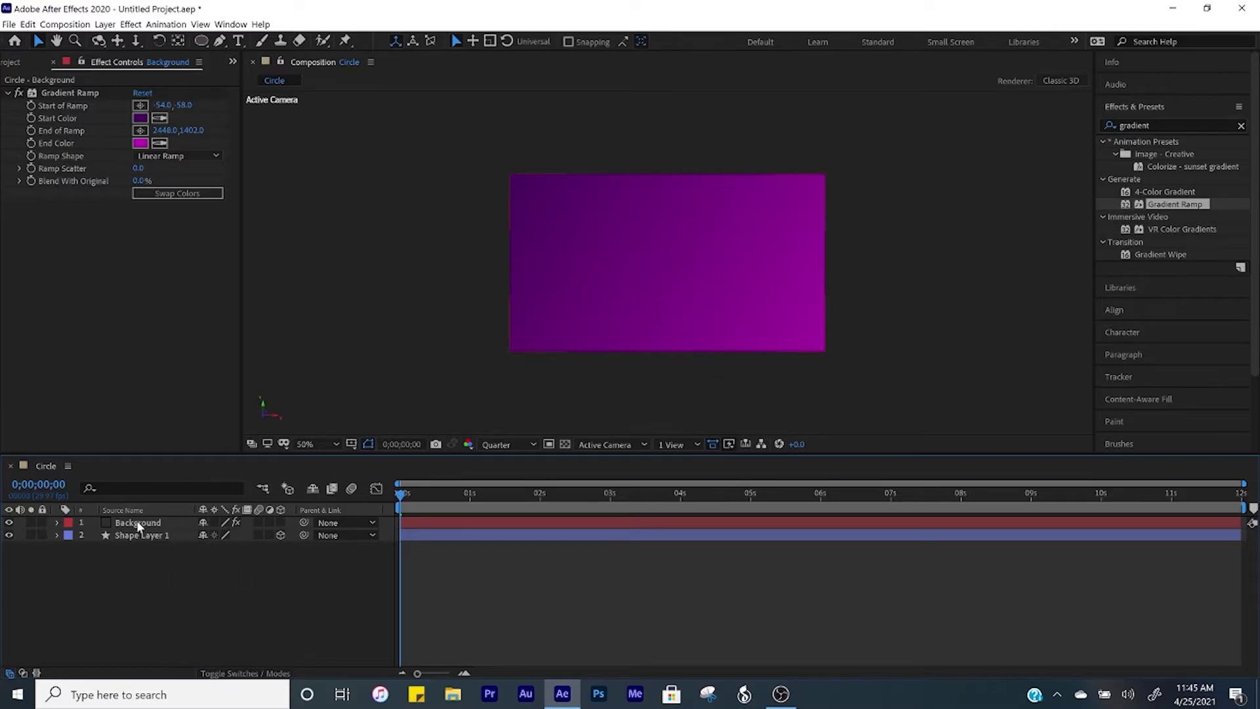
Move the Background layer below the circle shape layer, set the shape layer's blend mode to Overlay, and return to the first frame.
left_click_drag(136, 520, 139, 556)
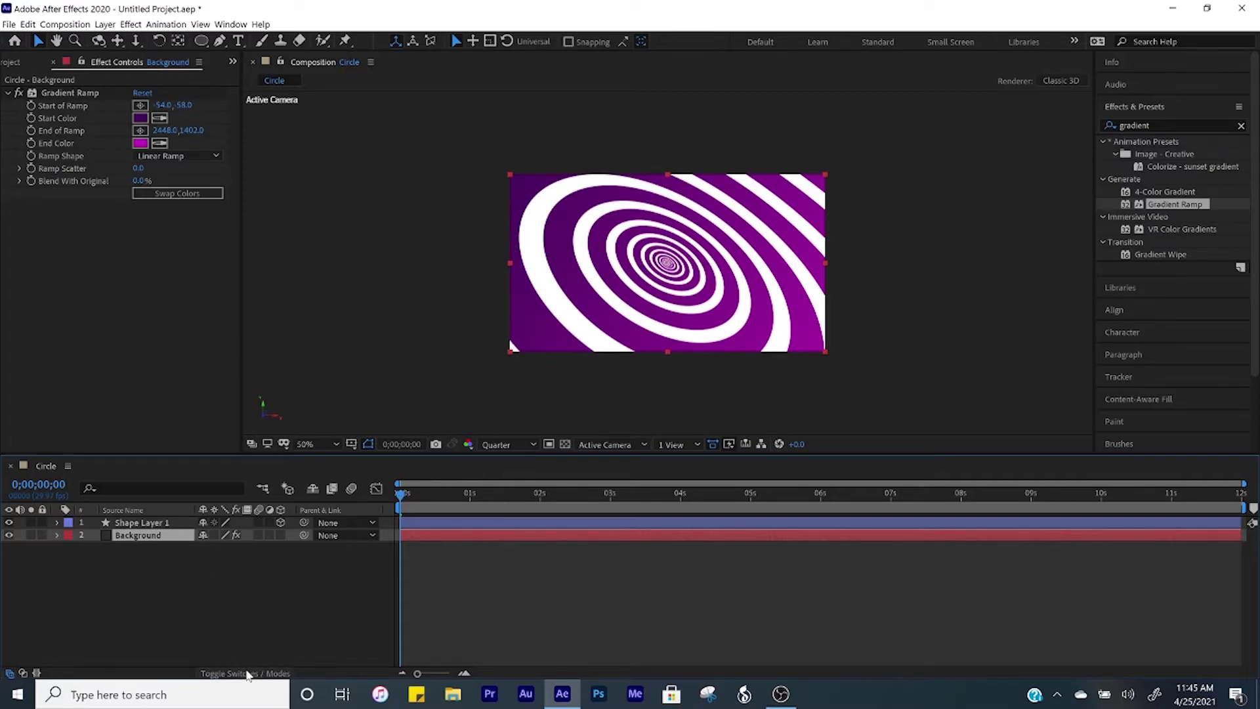
left_click(260, 673)
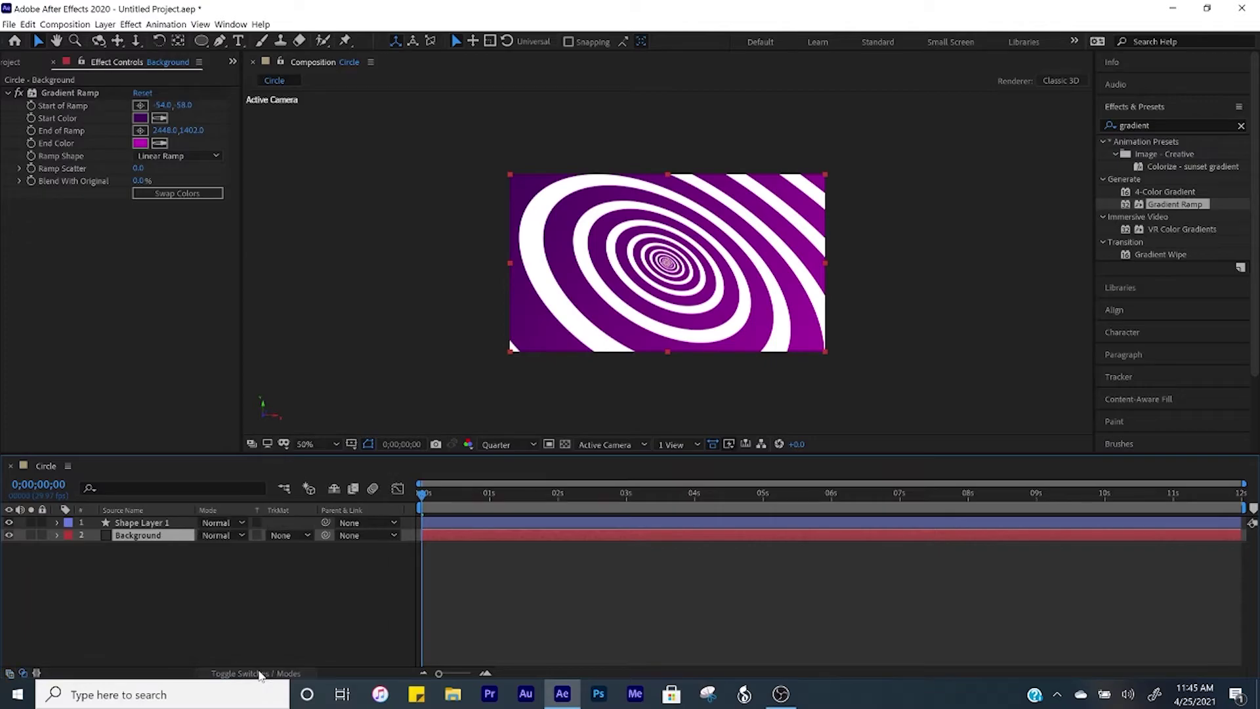
left_click(234, 522)
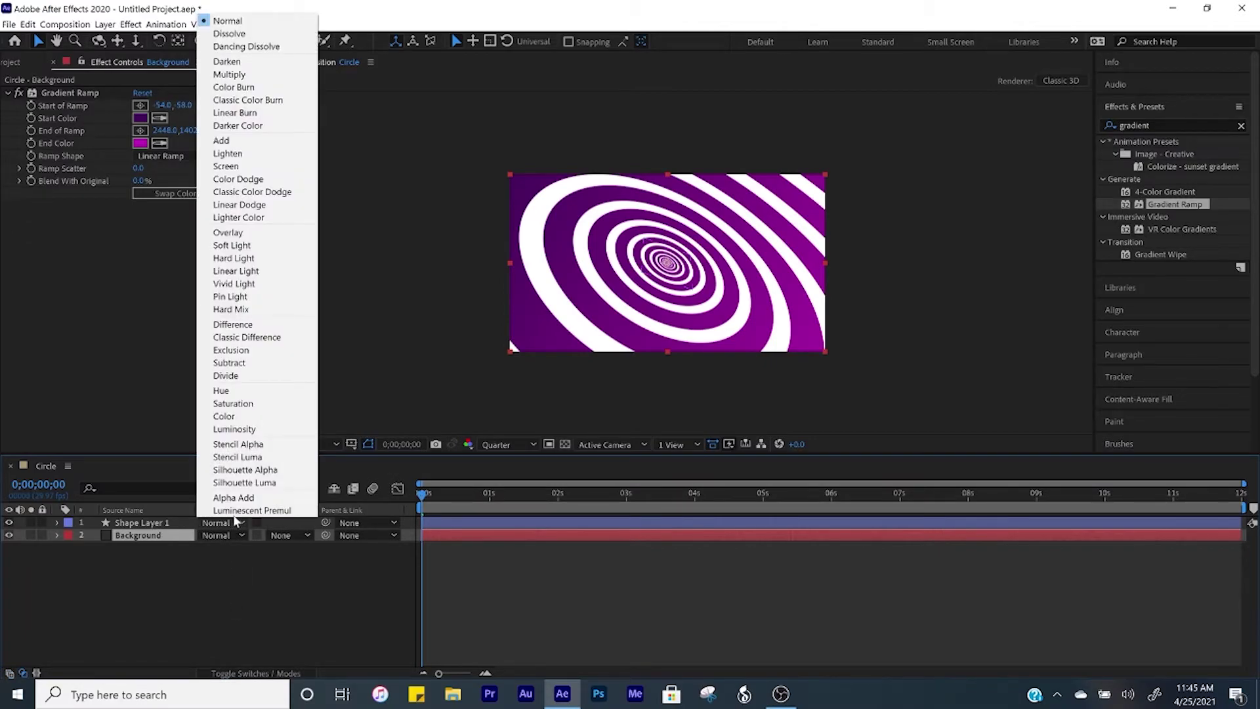
left_click(274, 235)
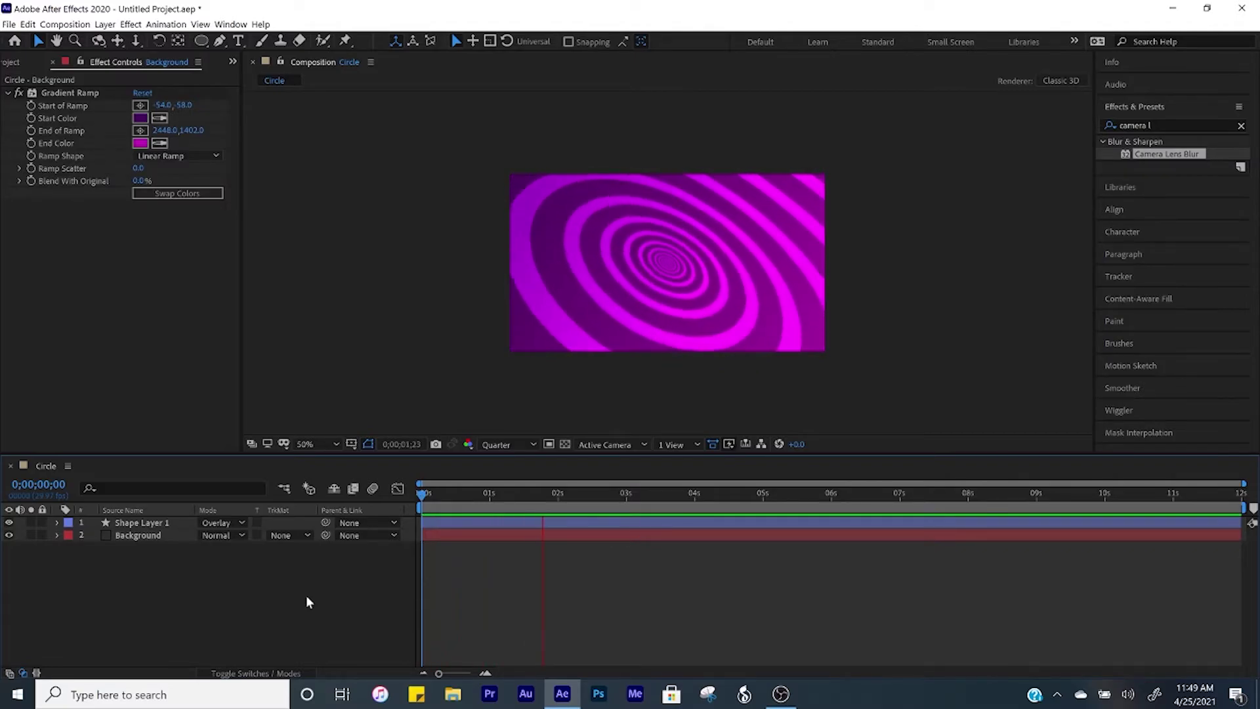
key("space")
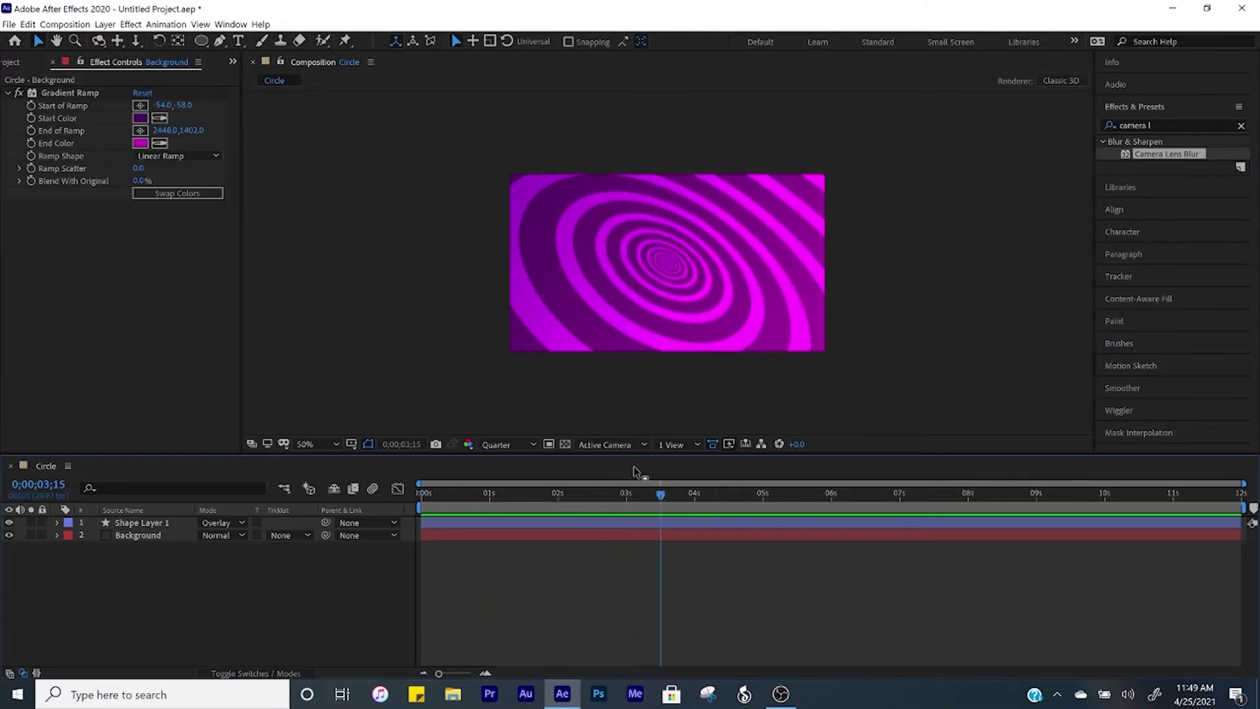
left_click_drag(661, 494, 407, 524)
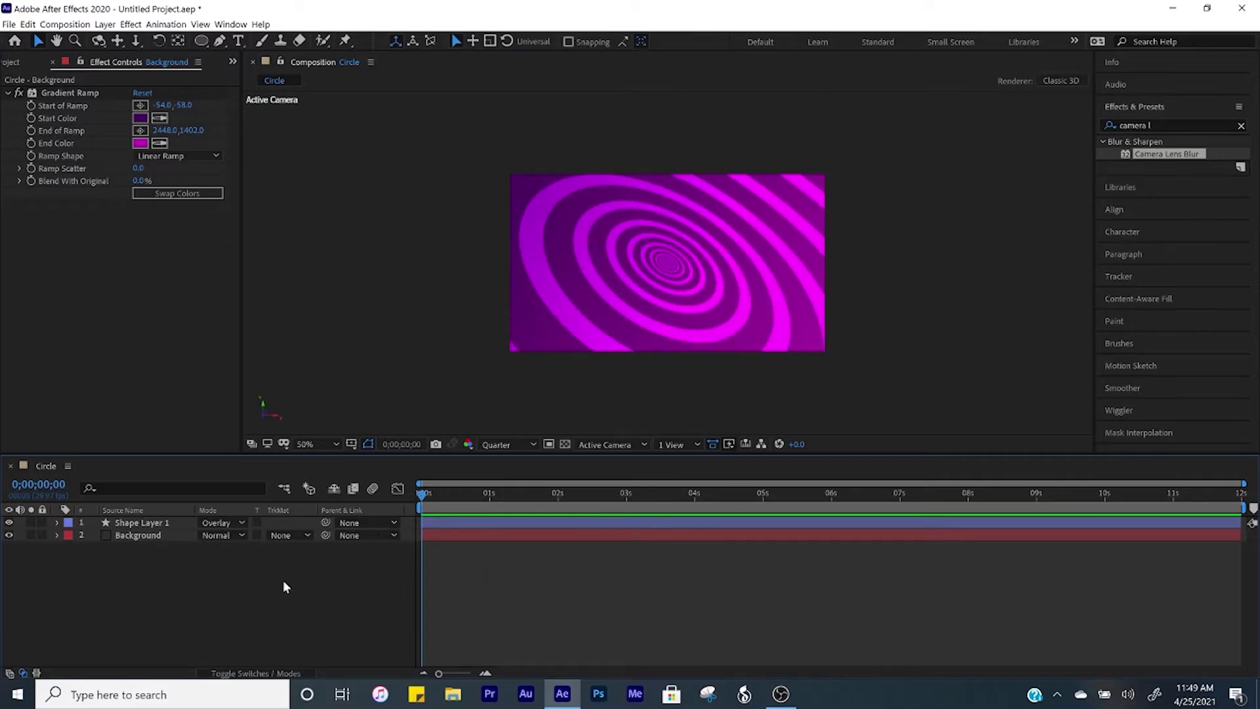
Create a black solid named Black and place it between the circle shape layer and the Background layer.
key("ctrl+y")
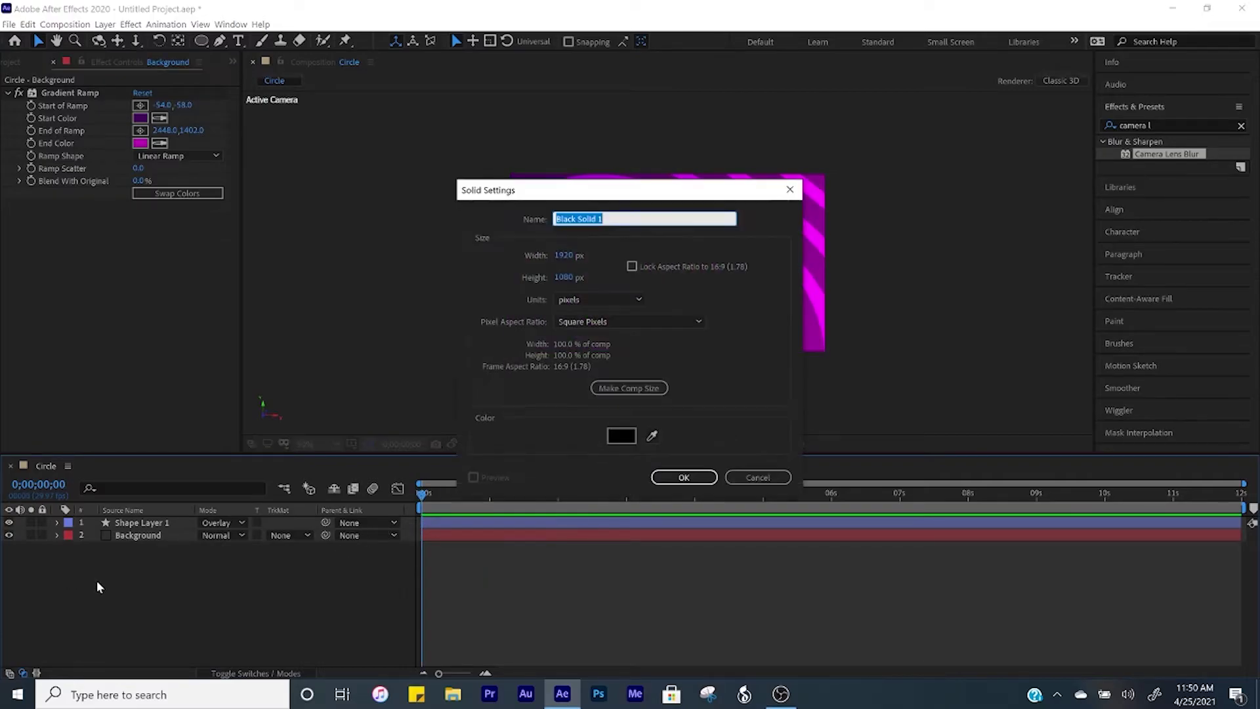
type("Bla")
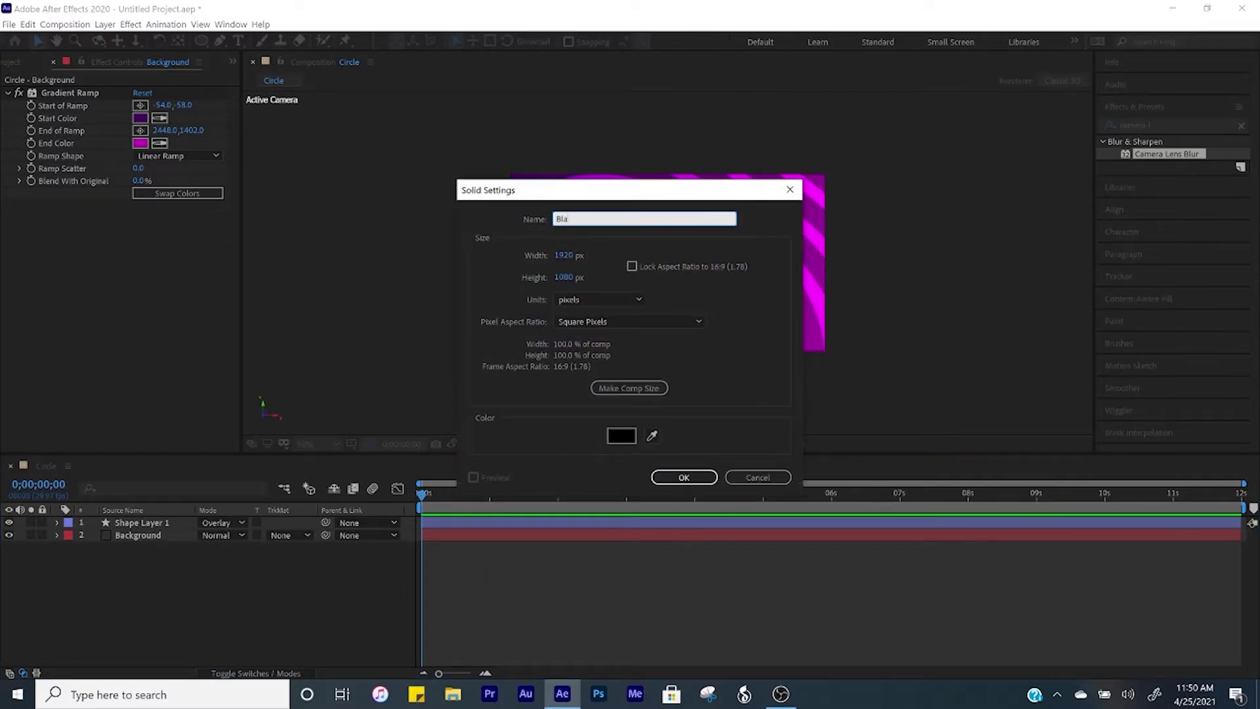
type("ck")
left_click(684, 477)
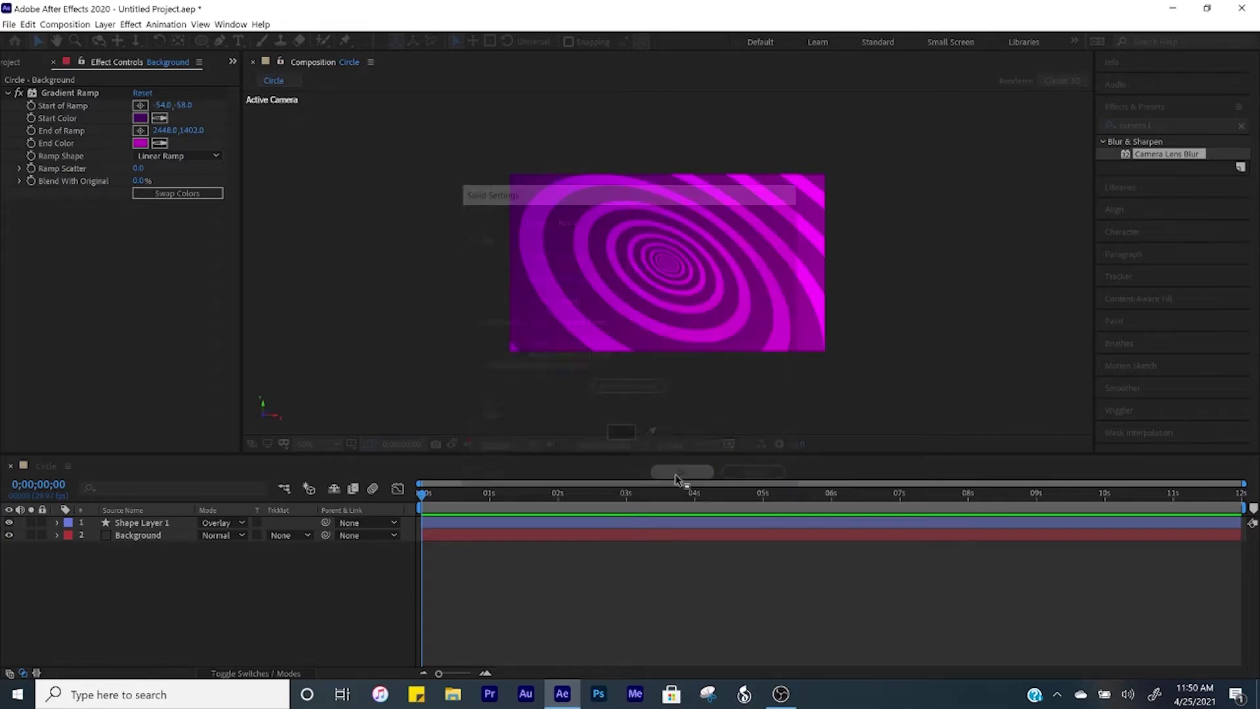
left_click_drag(145, 527, 147, 538)
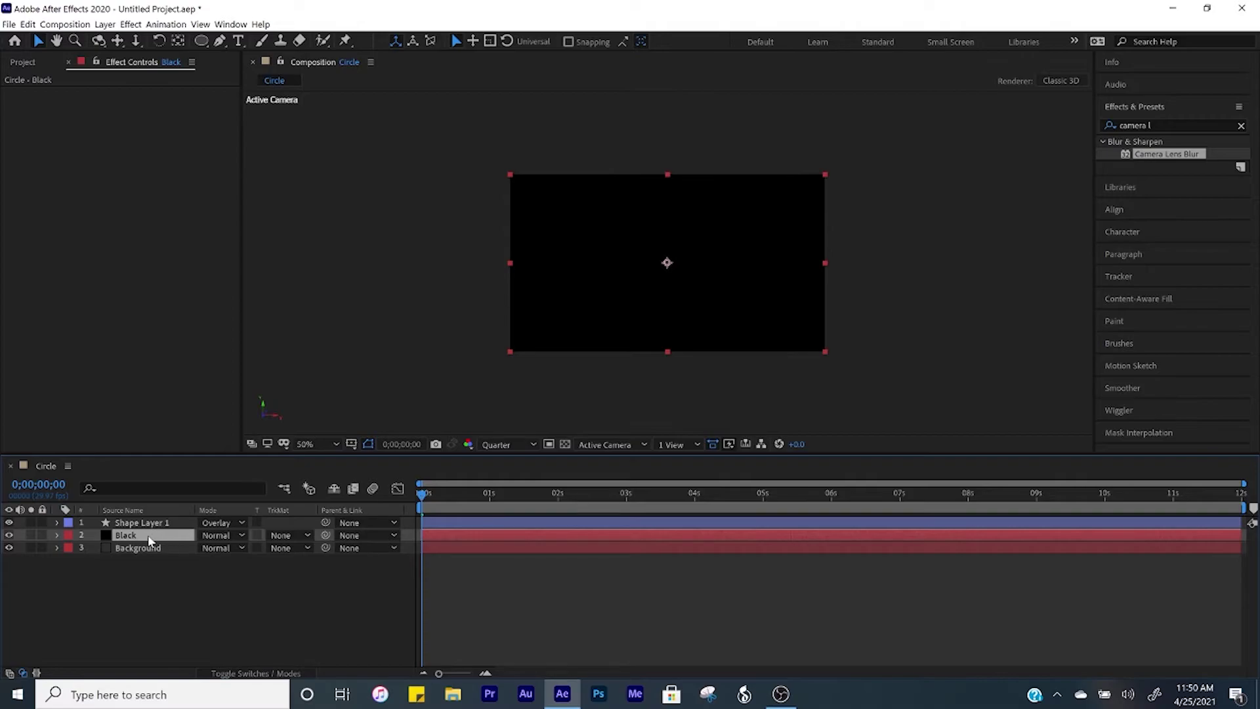
Set the Black layer's opacity to 30% and preview the animation.
key("t")
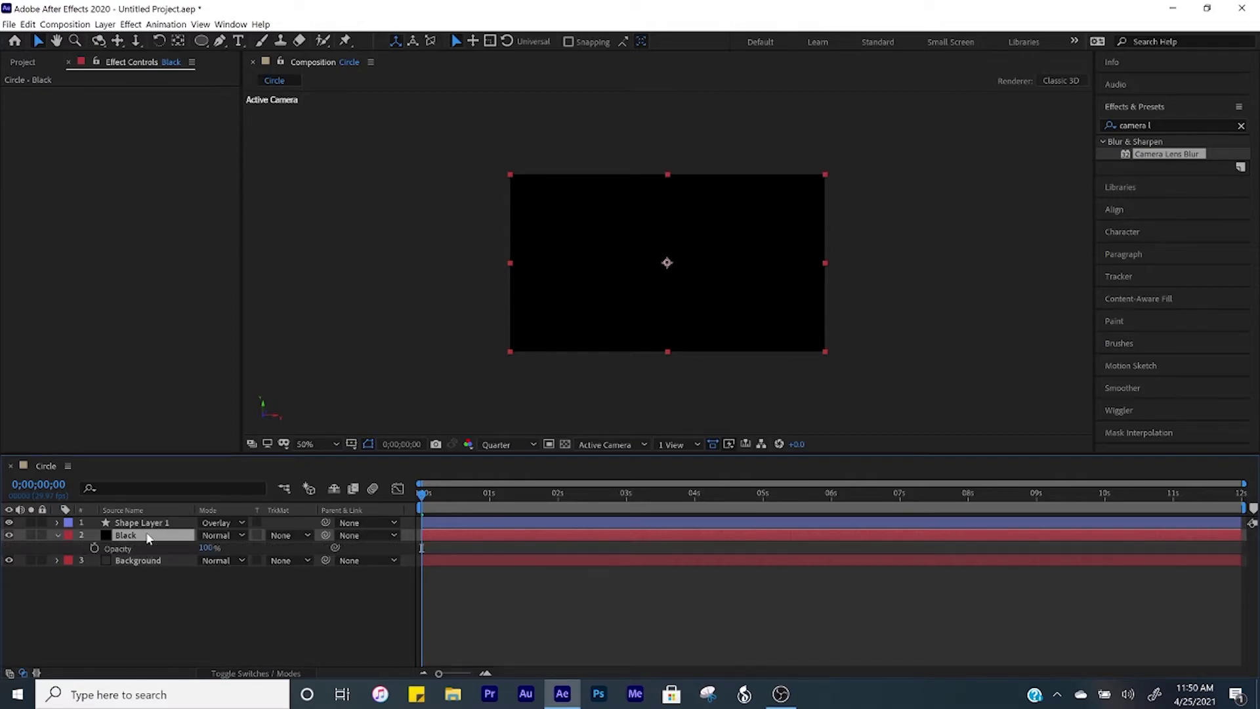
left_click(209, 549)
type("30")
key("Return")
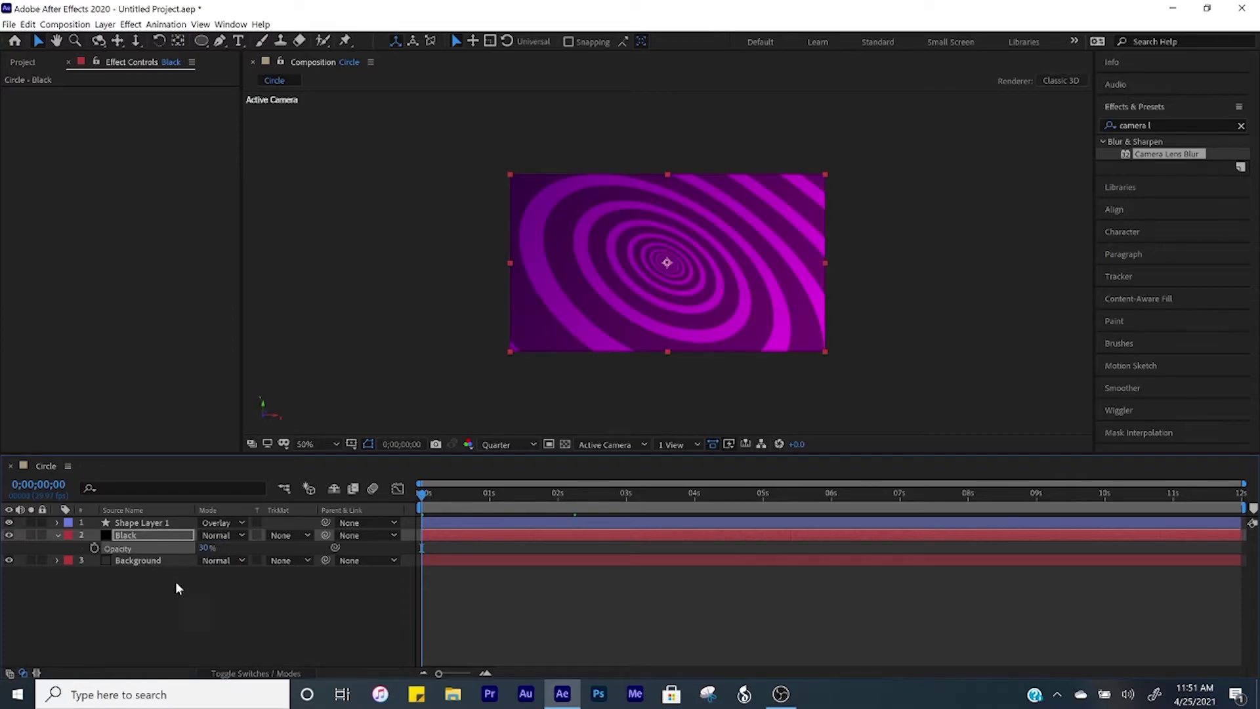
left_click(184, 610)
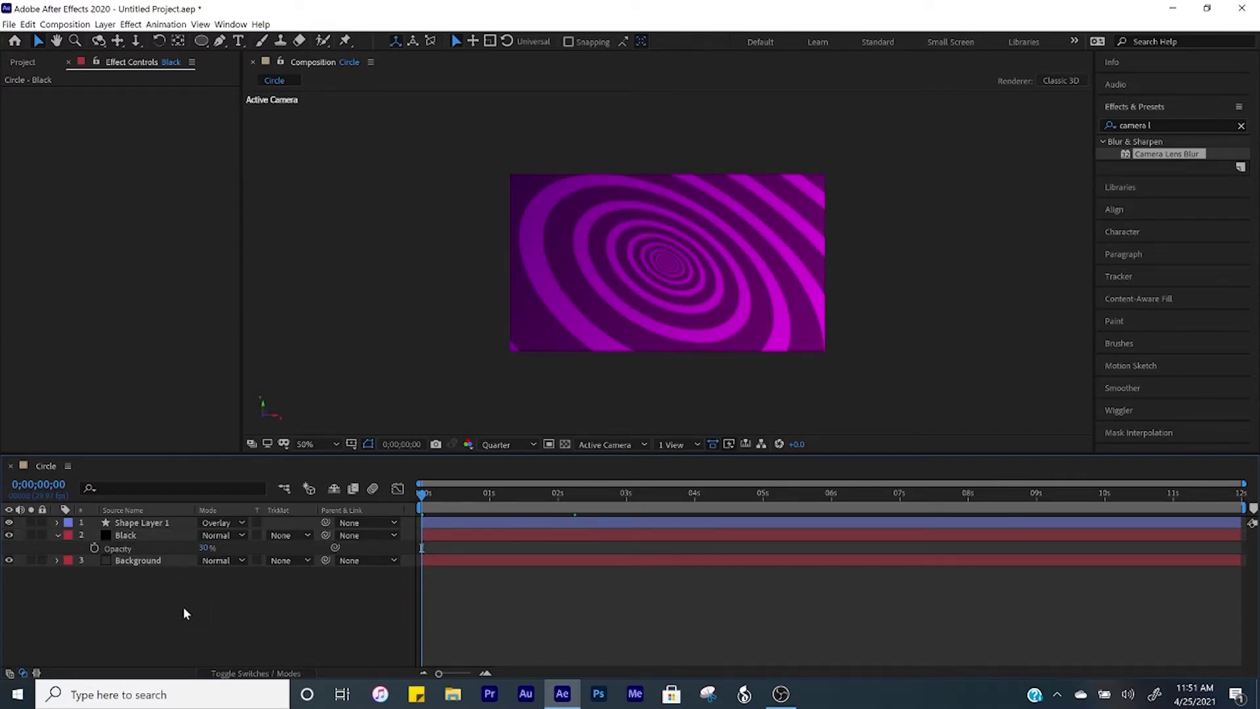
key("space")
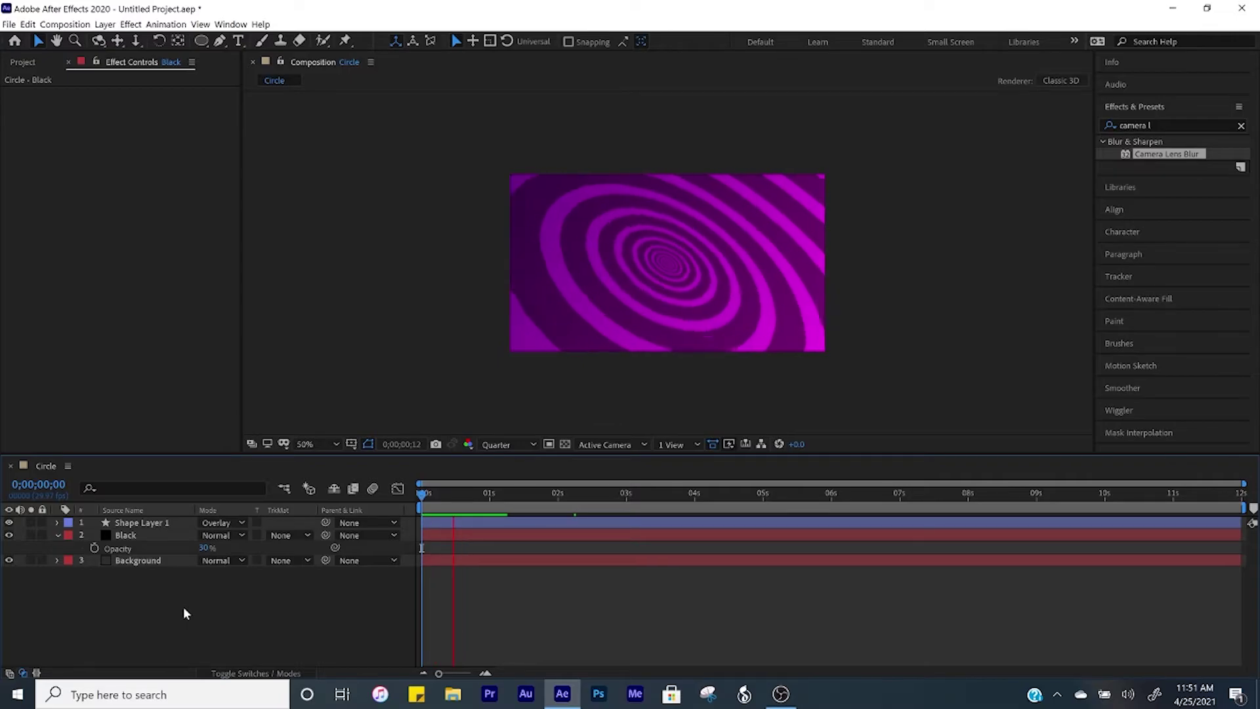
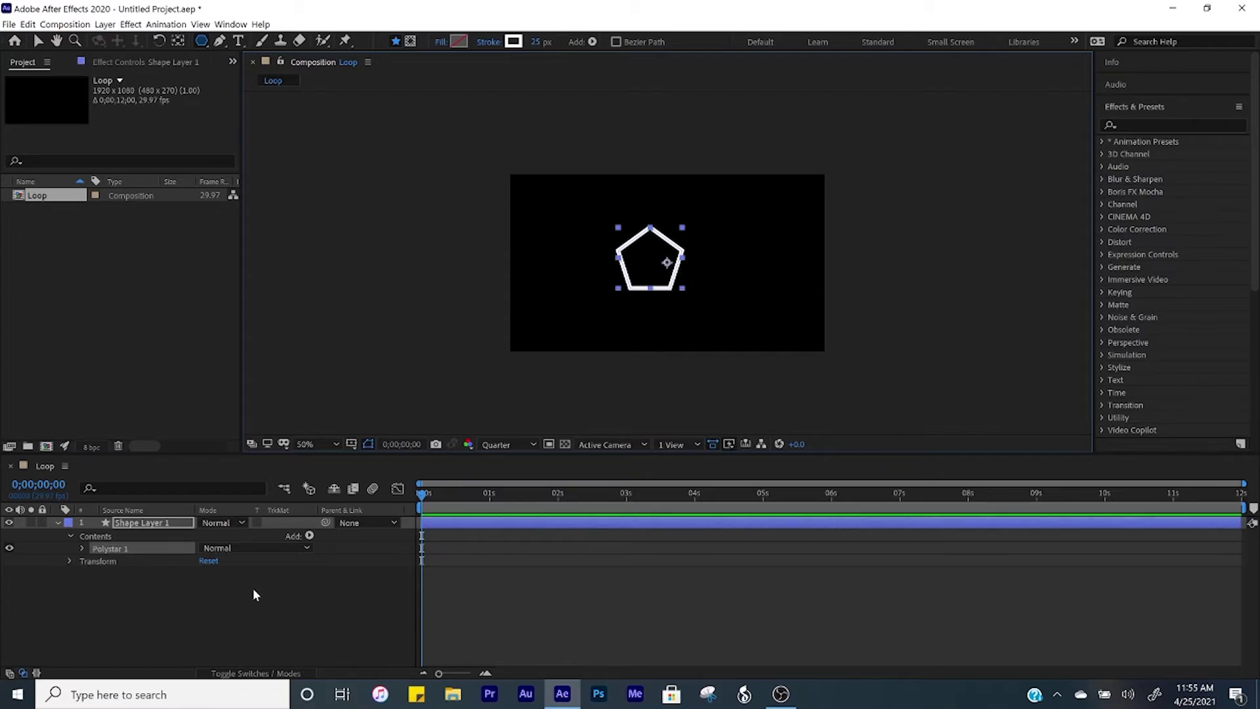
Set the polygon's number of points to 3 in the Loop composition to turn the pentagon into a triangle.
left_click(81, 548)
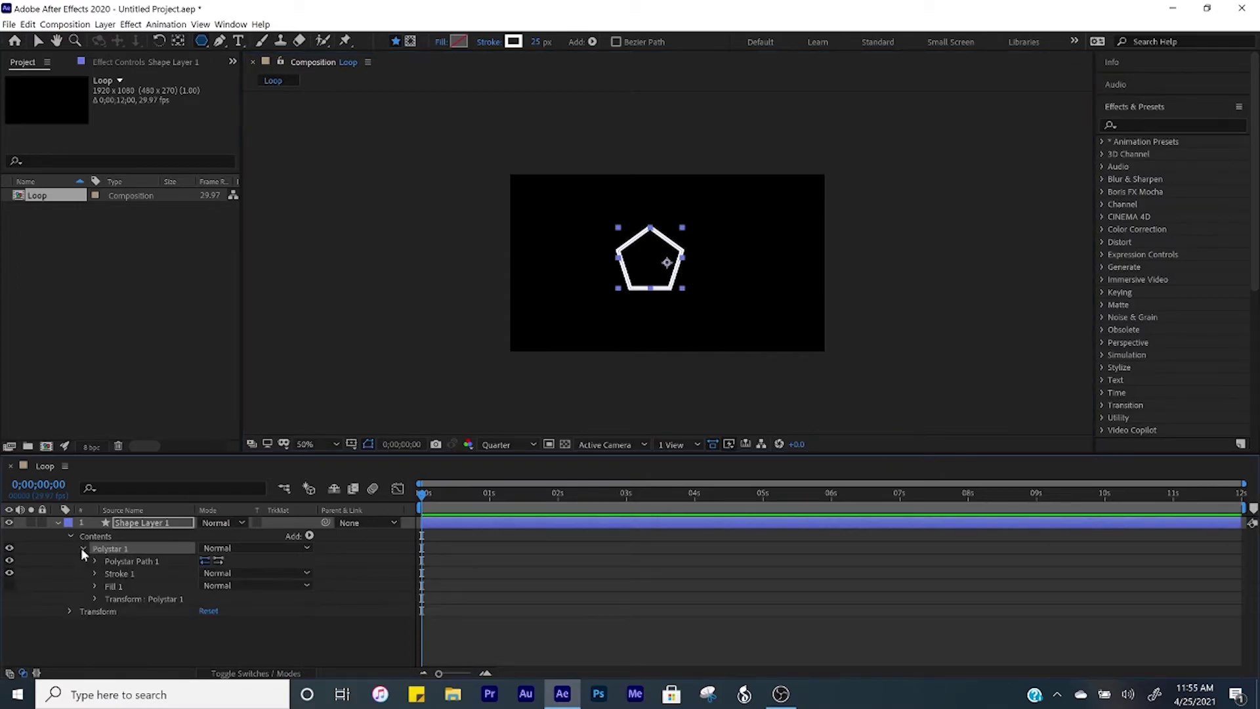
left_click(94, 562)
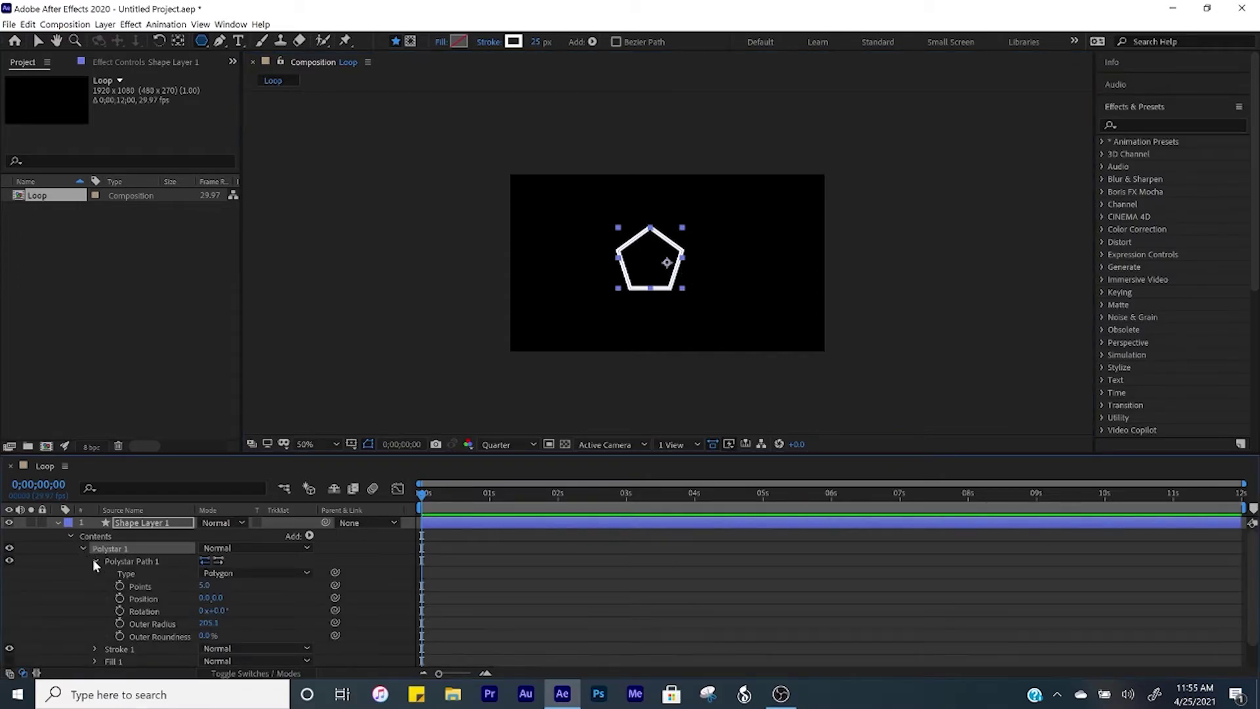
left_click(203, 585)
type("3")
key("Return")
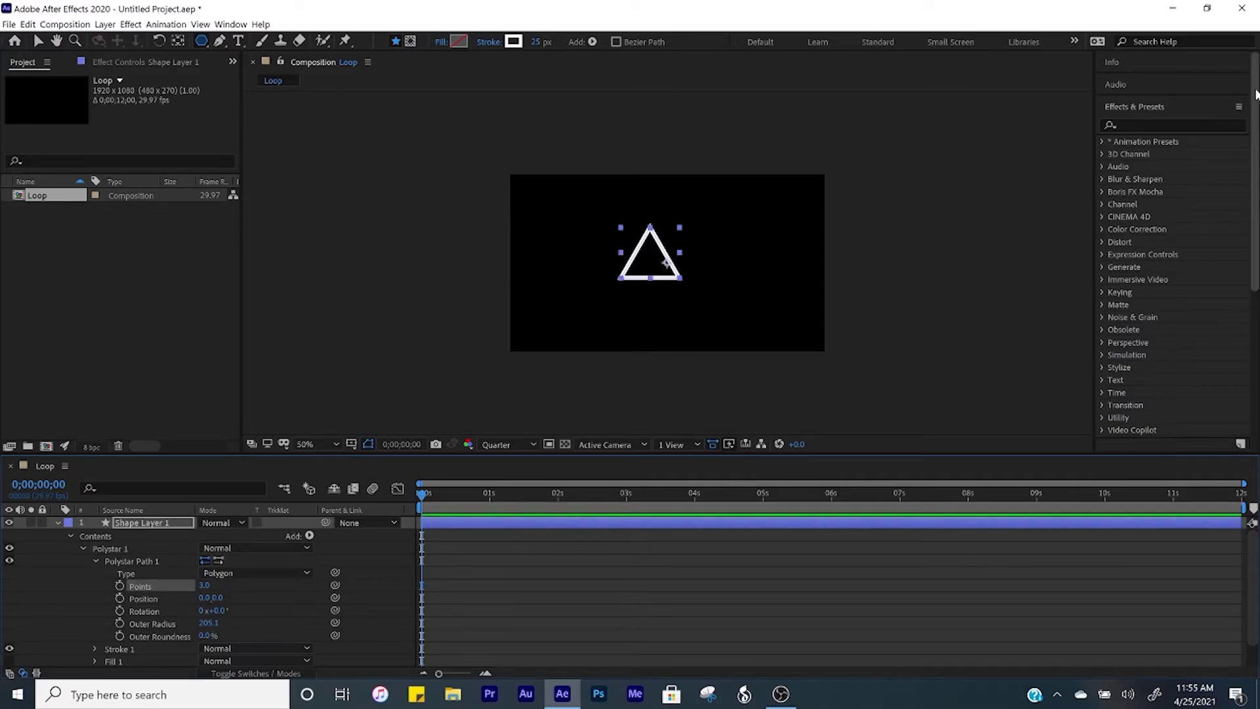
scroll(1182, 197, "down", 5)
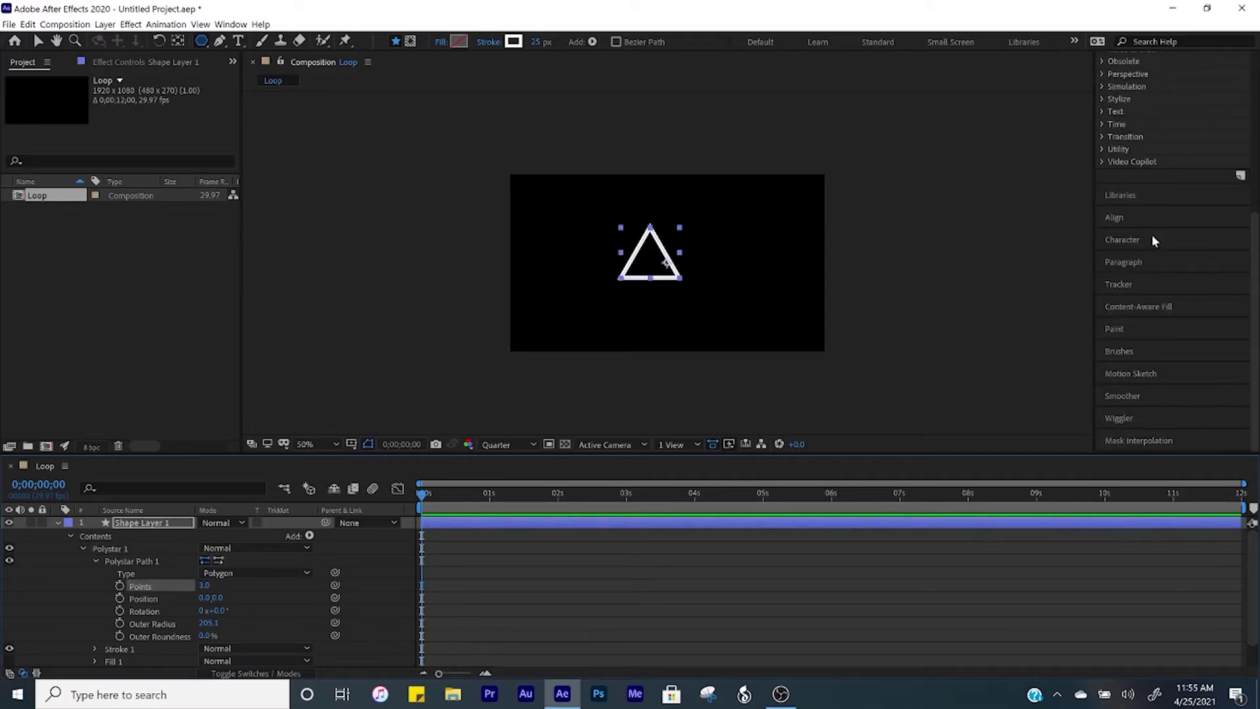
Centre the triangle layer horizontally and vertically in the composition, then centre its anchor point in the triangle.
left_click(1152, 234)
left_click(1135, 189)
left_click(1211, 190)
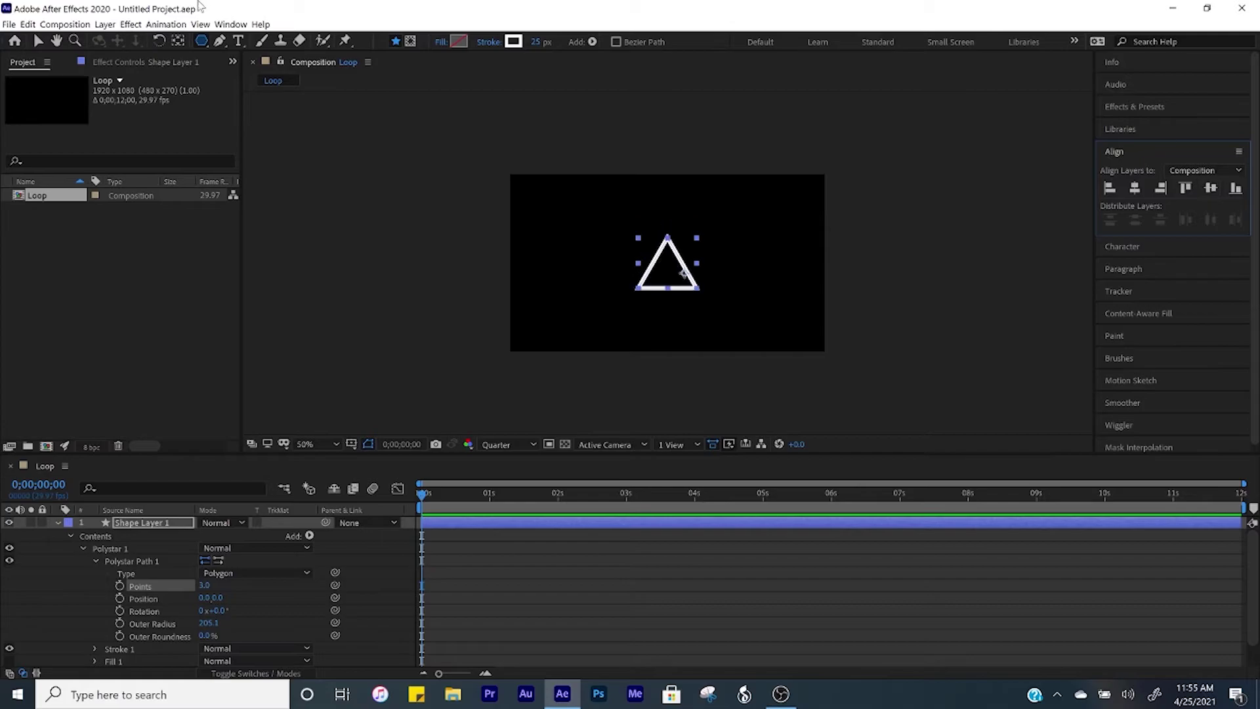
left_click(177, 40)
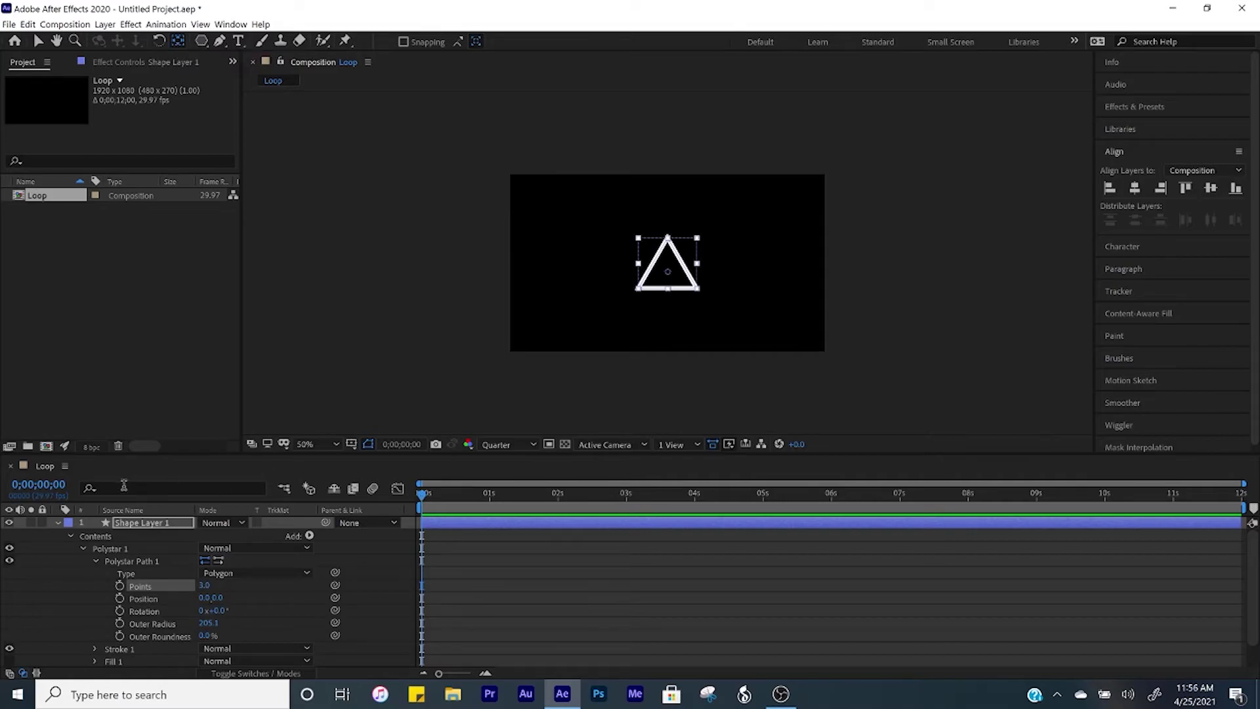
Add a Repeater to the triangle's shape layer.
left_click(57, 523)
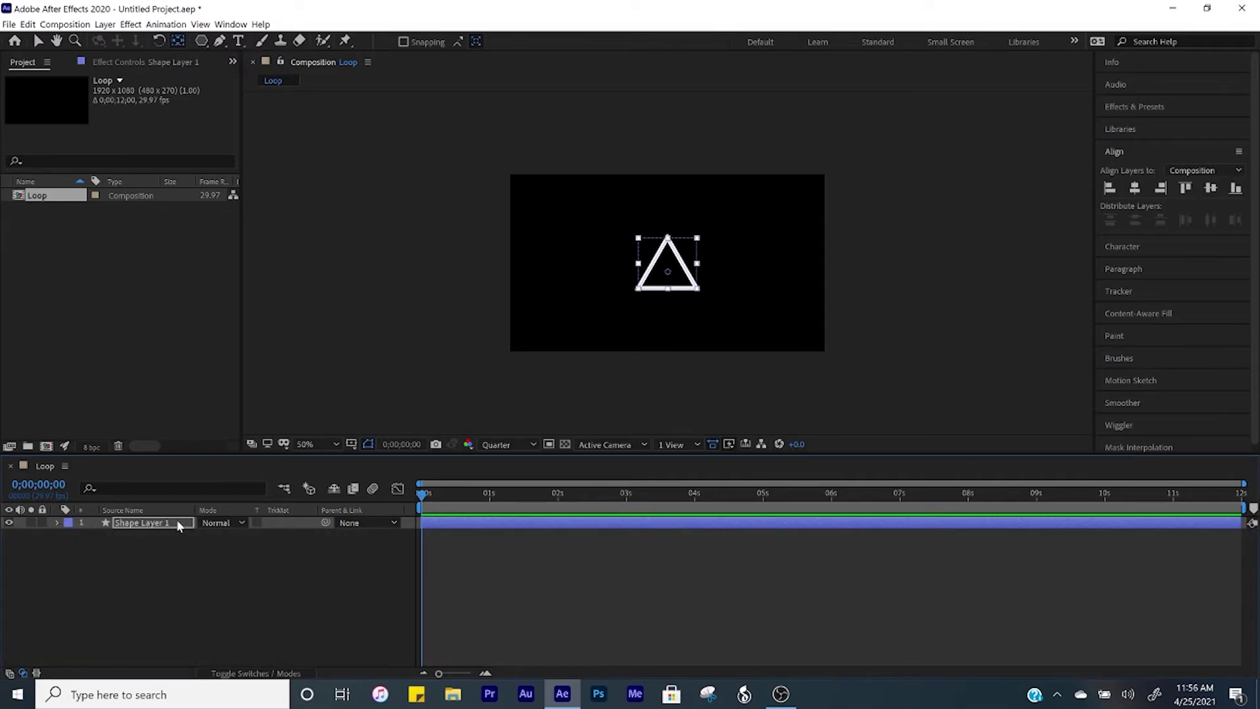
left_click(58, 522)
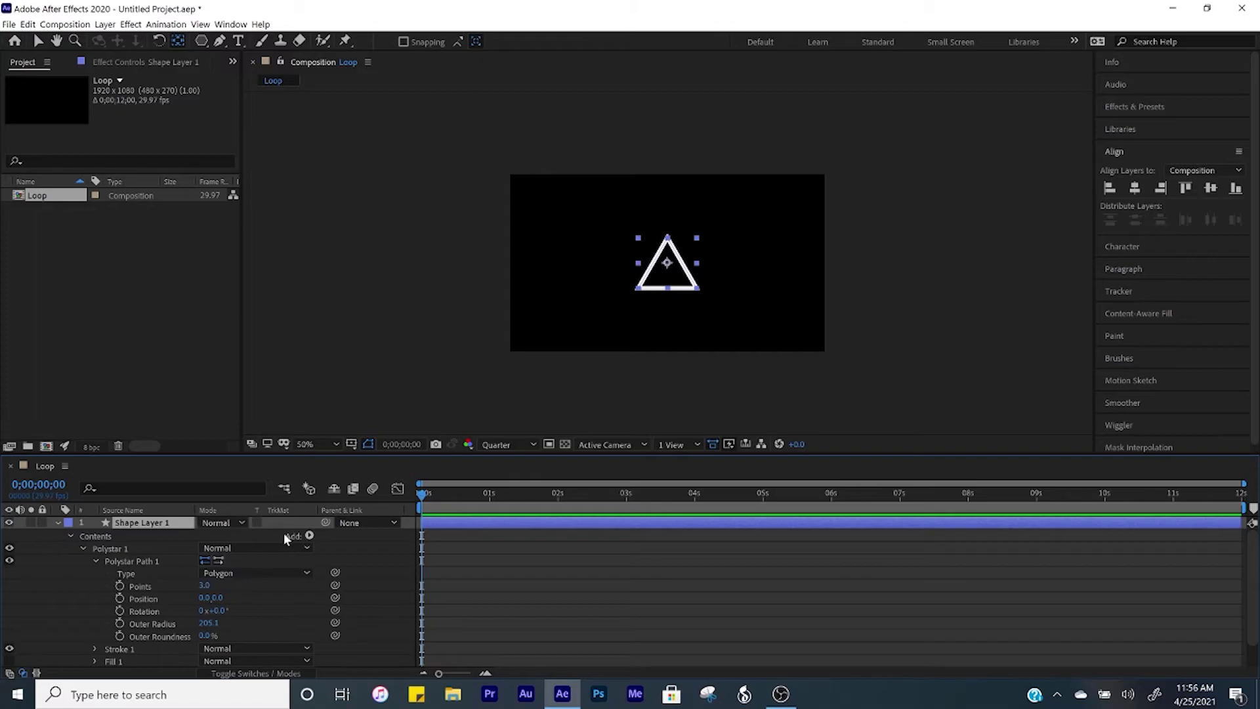
left_click(309, 537)
left_click(217, 412)
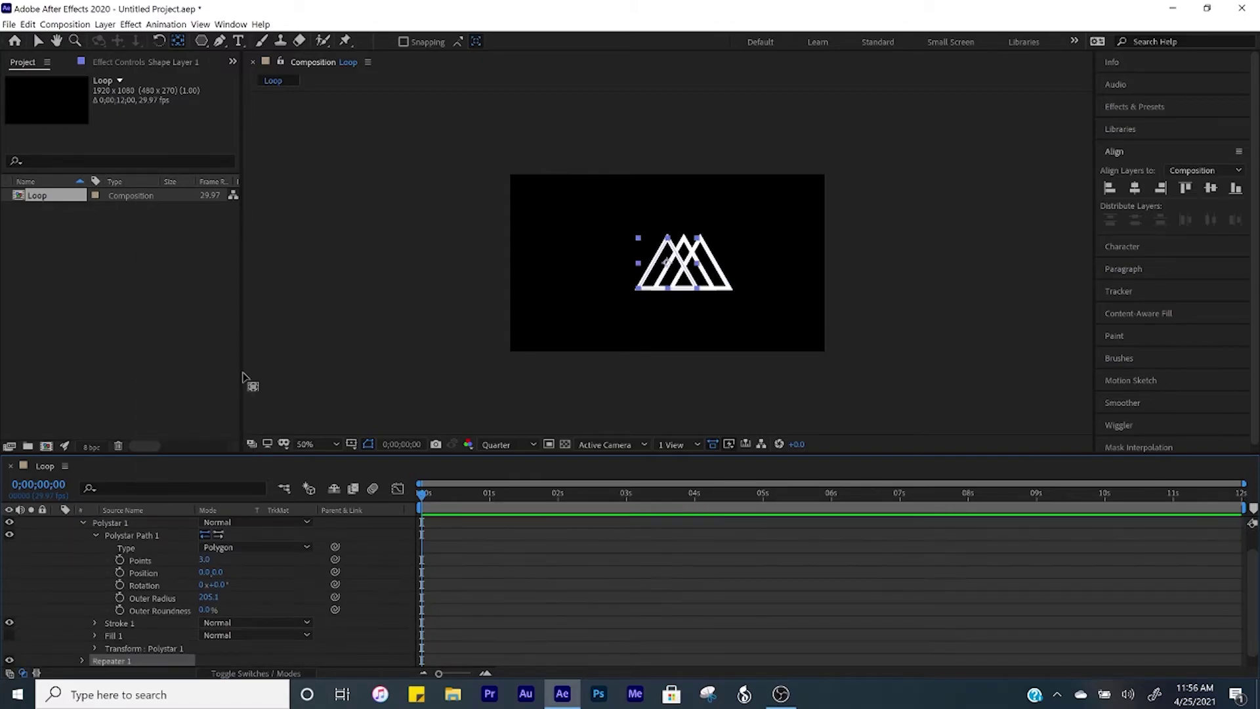
Set the Repeater's transform position to 0, 0 so the triangle copies stack on each other.
scroll(87, 638, "down", 1)
left_click(82, 648)
left_click(96, 621)
scroll(147, 629, "down", 3)
left_click(206, 597)
type("0")
key("Return")
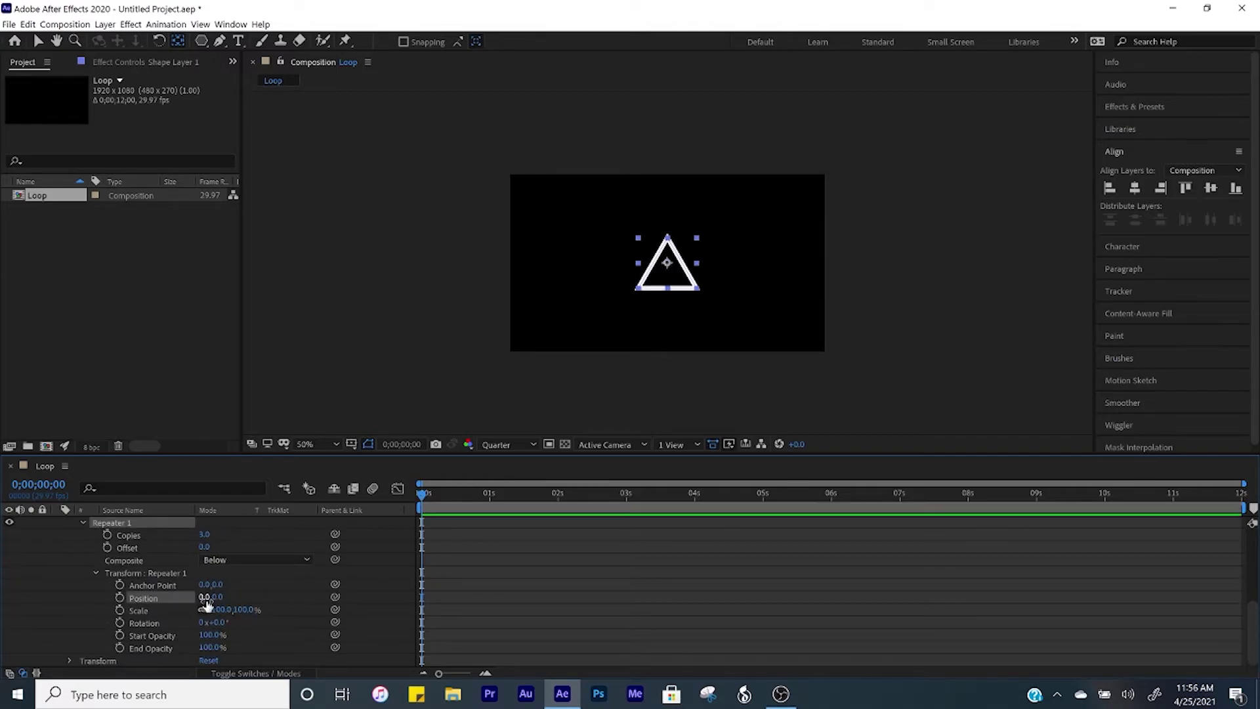
Set the Repeater's scale to 60%, its anchor point to -100, 0 and its number of copies to 156.
left_click_drag(223, 610, 196, 612)
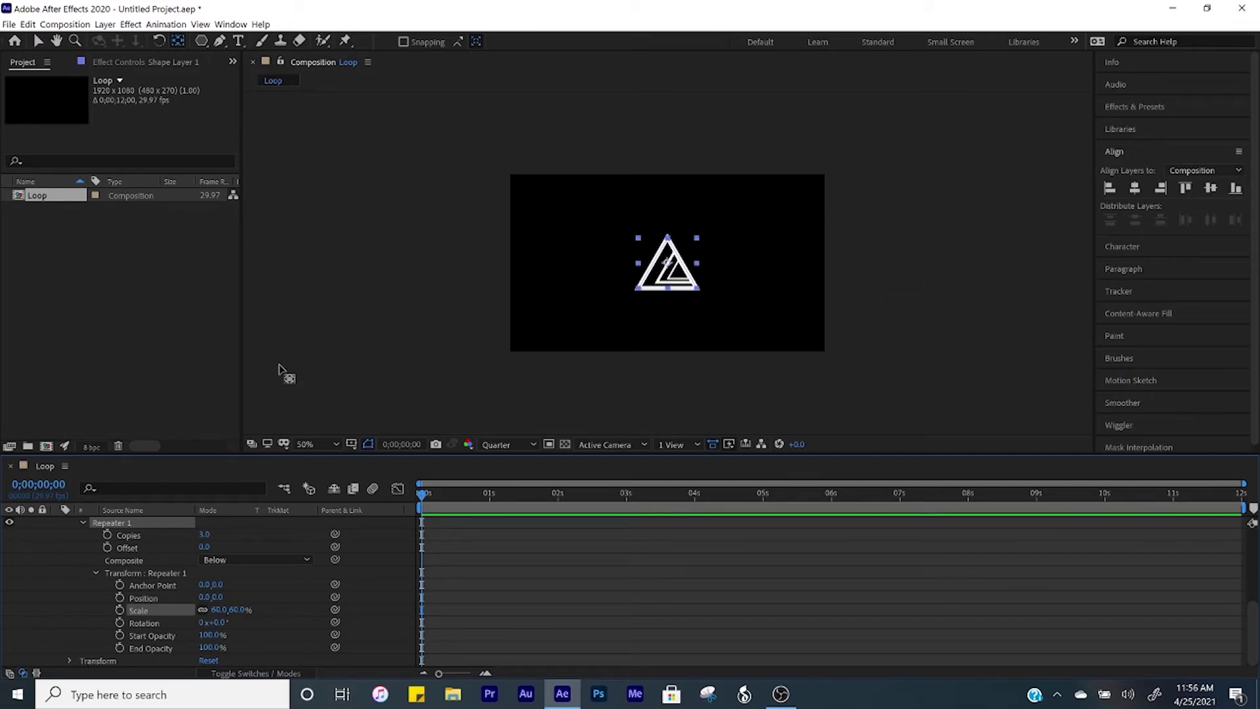
left_click_drag(203, 586, 141, 591)
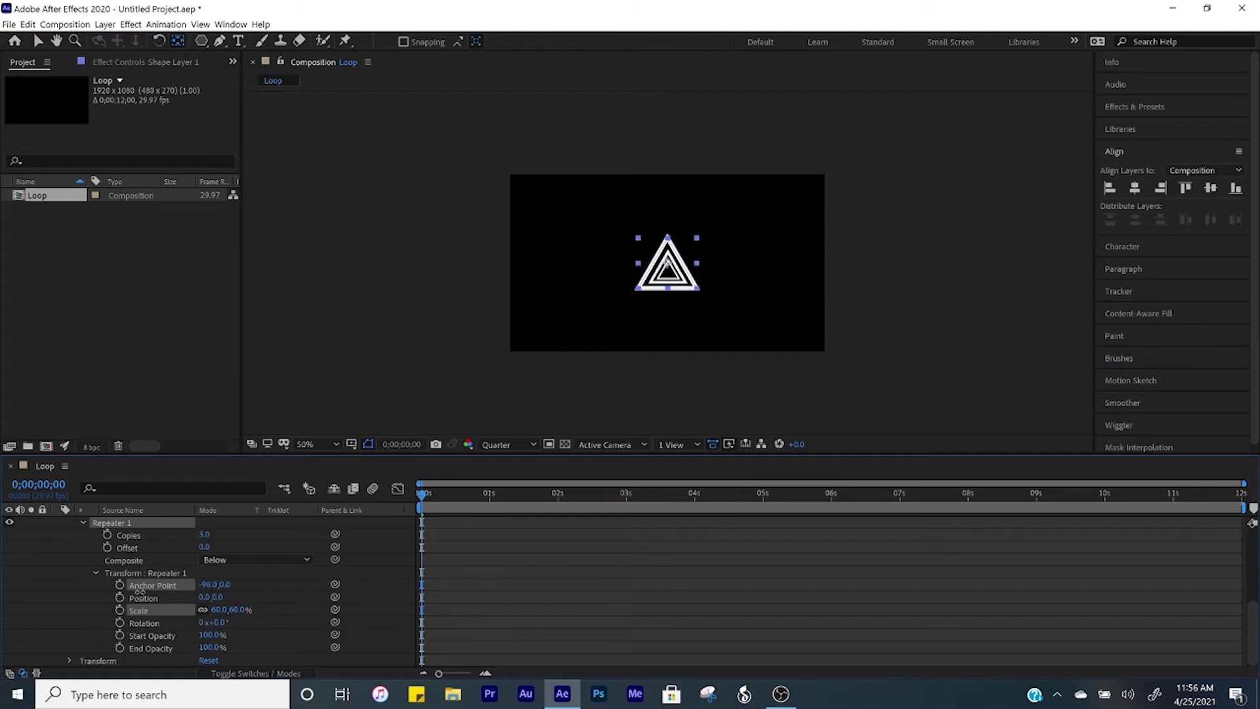
left_click_drag(139, 590, 138, 590)
left_click(290, 586)
left_click_drag(204, 537, 336, 538)
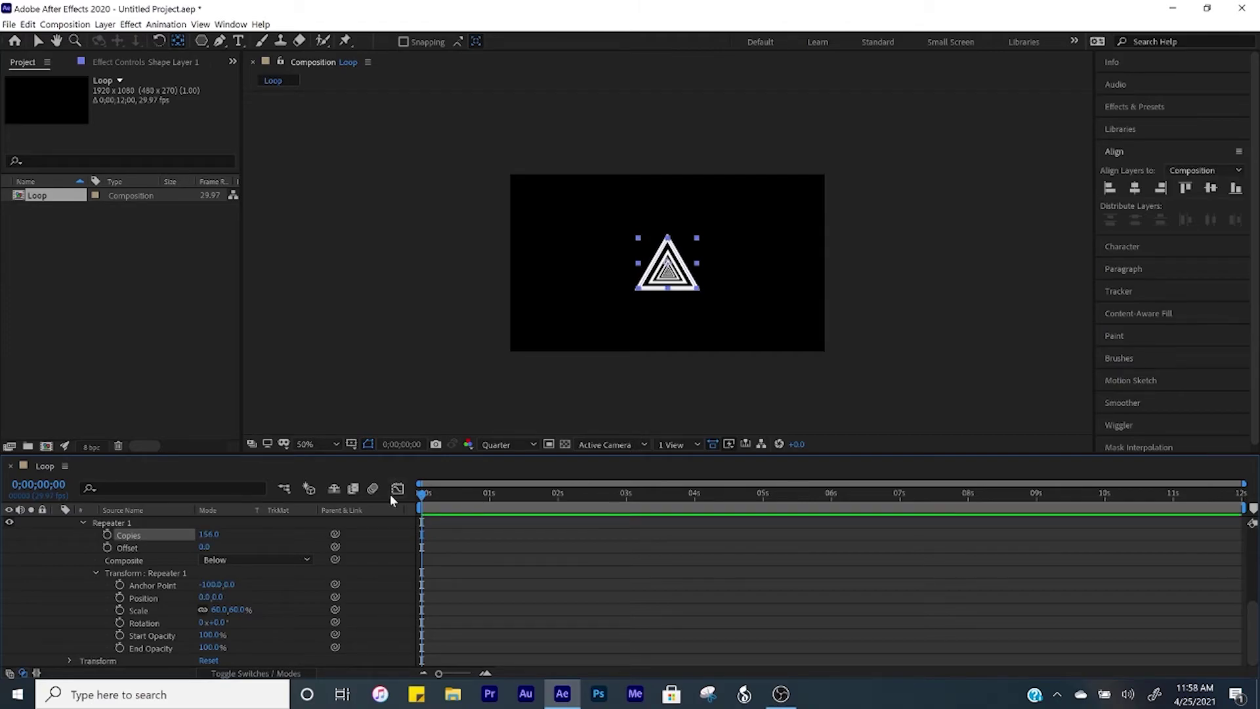
Animate the Repeater's offset from 0 on the first frame to -20 on the last frame and preview the animation.
left_click(108, 547)
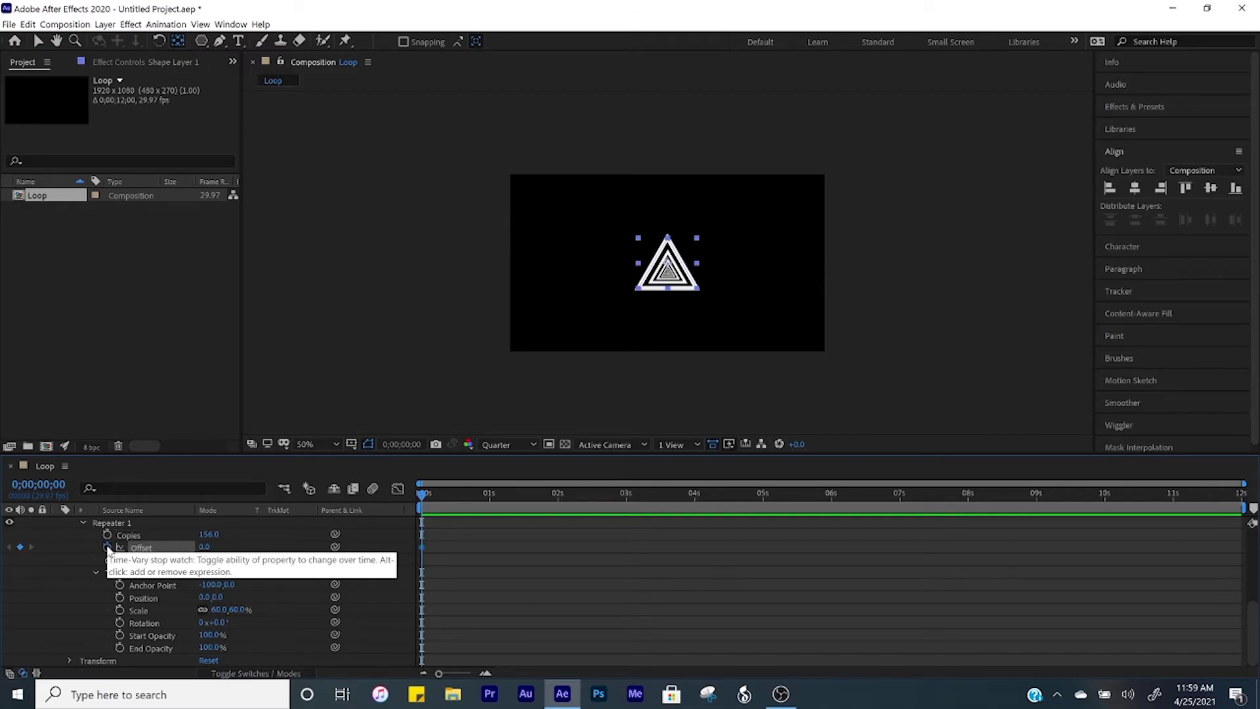
key("End")
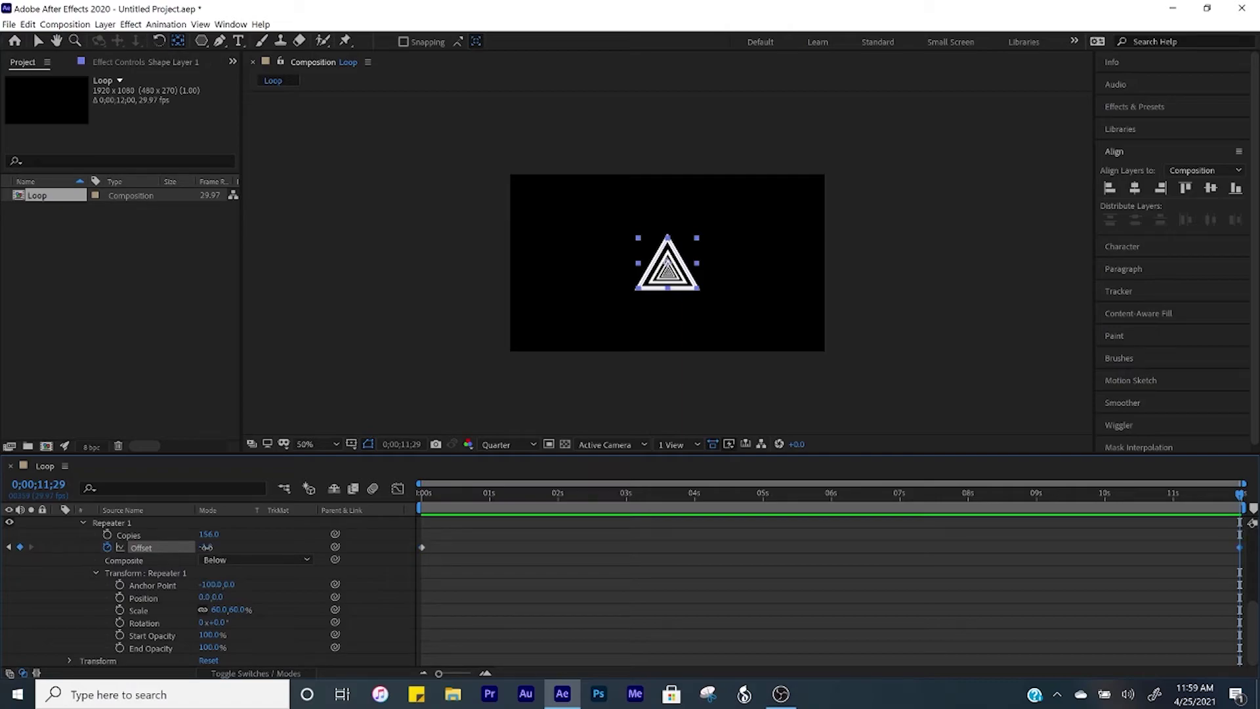
left_click_drag(207, 547, 203, 555)
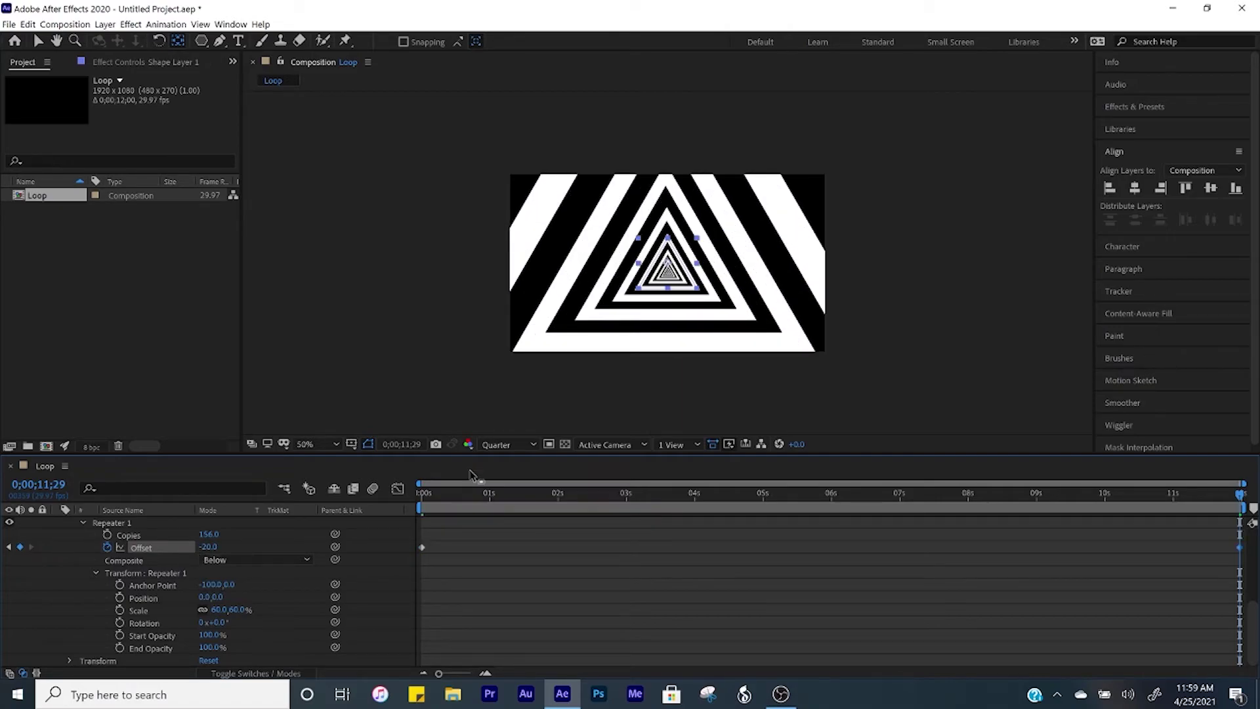
key("space")
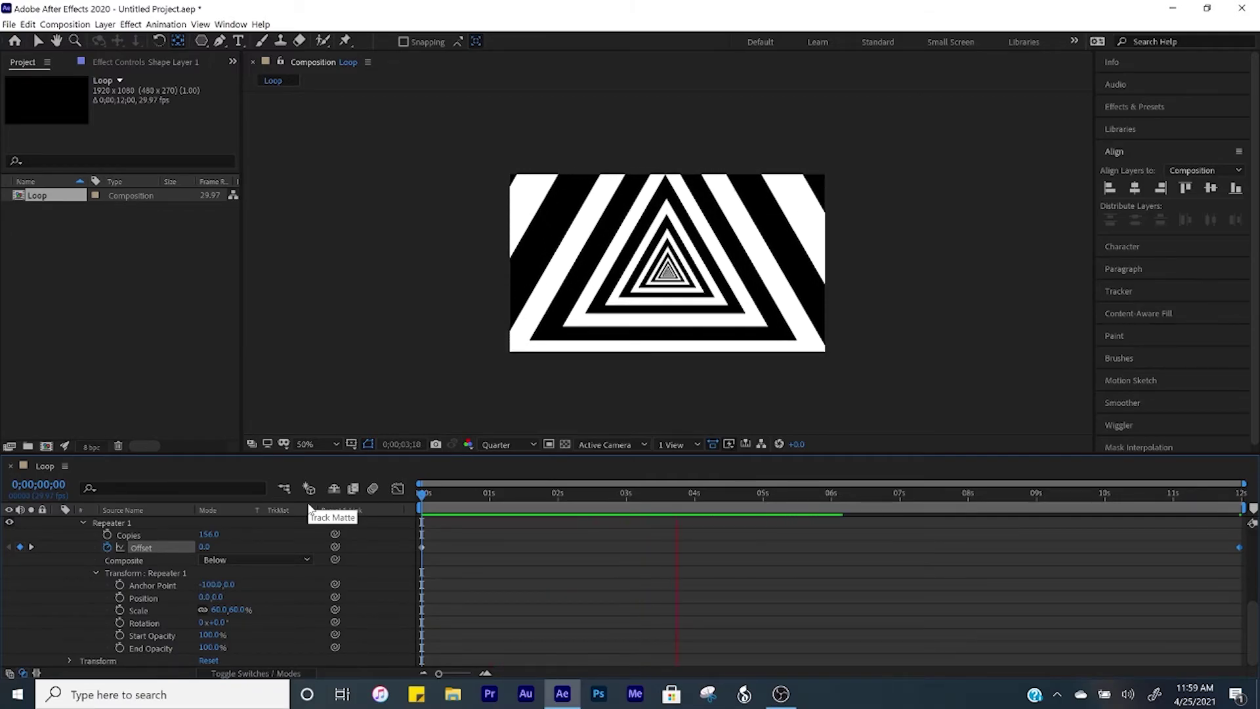
Add Trim Paths to the triangle's shape layer and expand its properties.
scroll(56, 518, "up", 5)
left_click(71, 537)
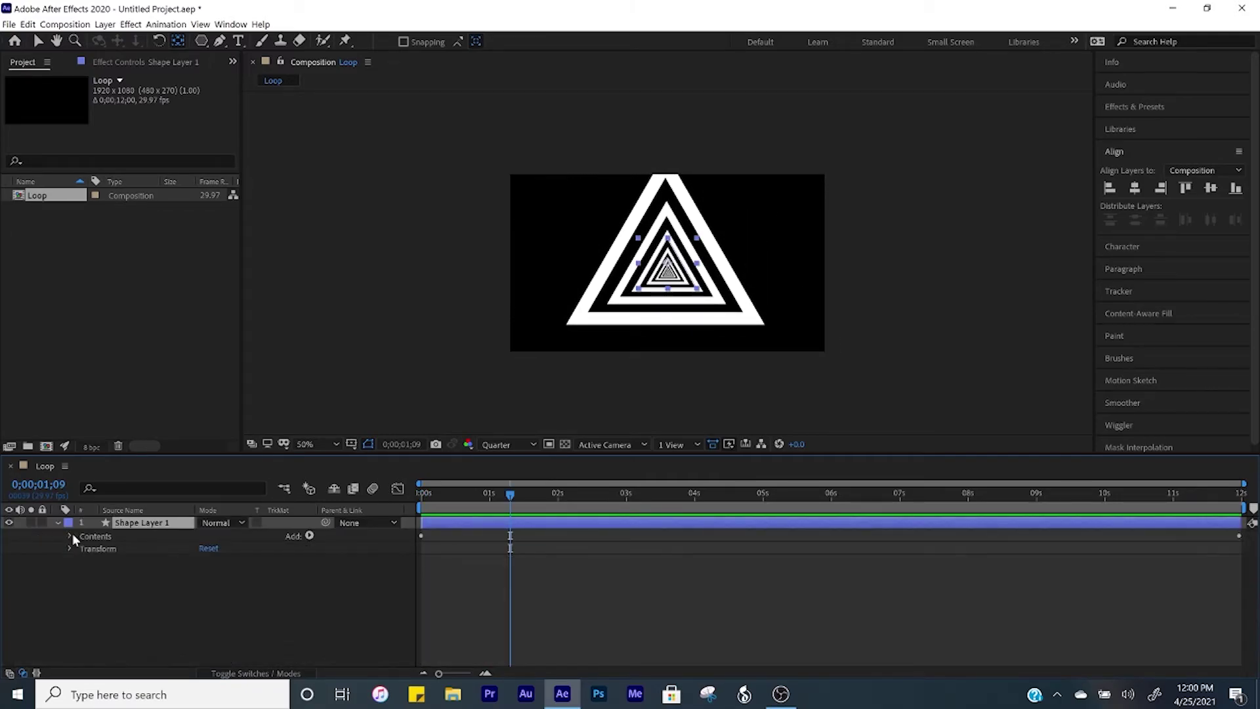
left_click(310, 536)
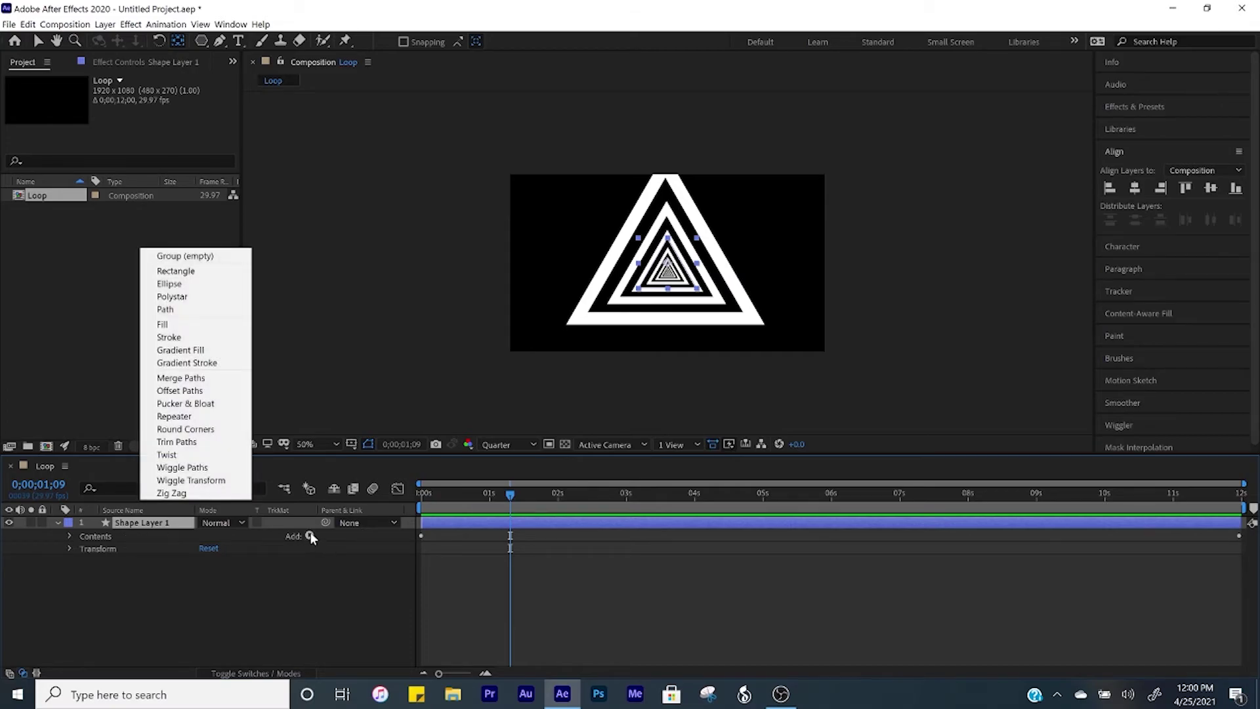
left_click(218, 444)
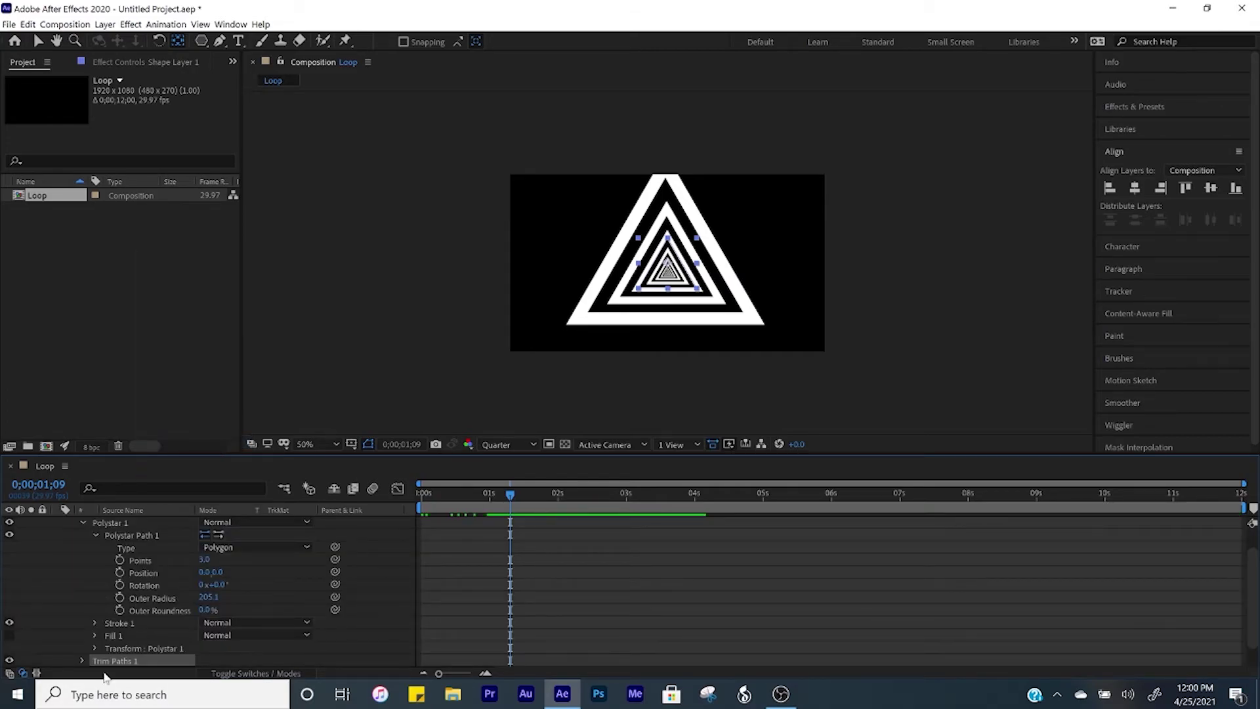
scroll(160, 586, "down", 1)
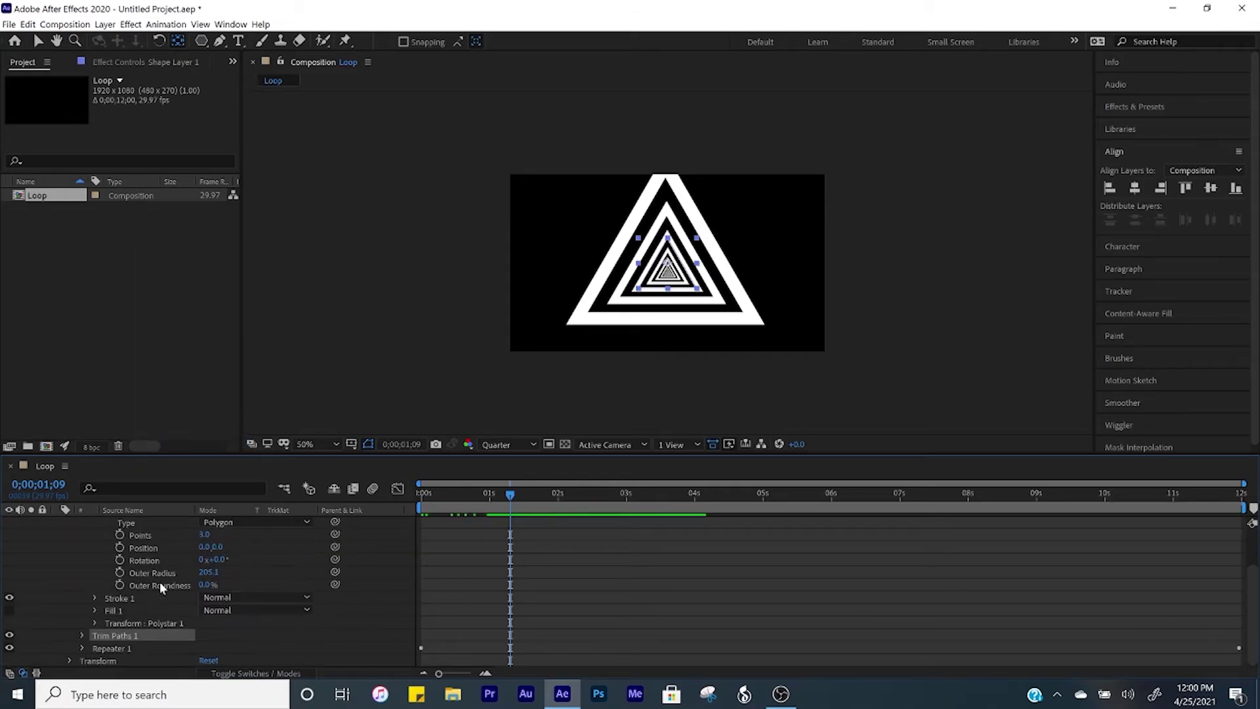
left_click(82, 636)
scroll(89, 632, "down", 2)
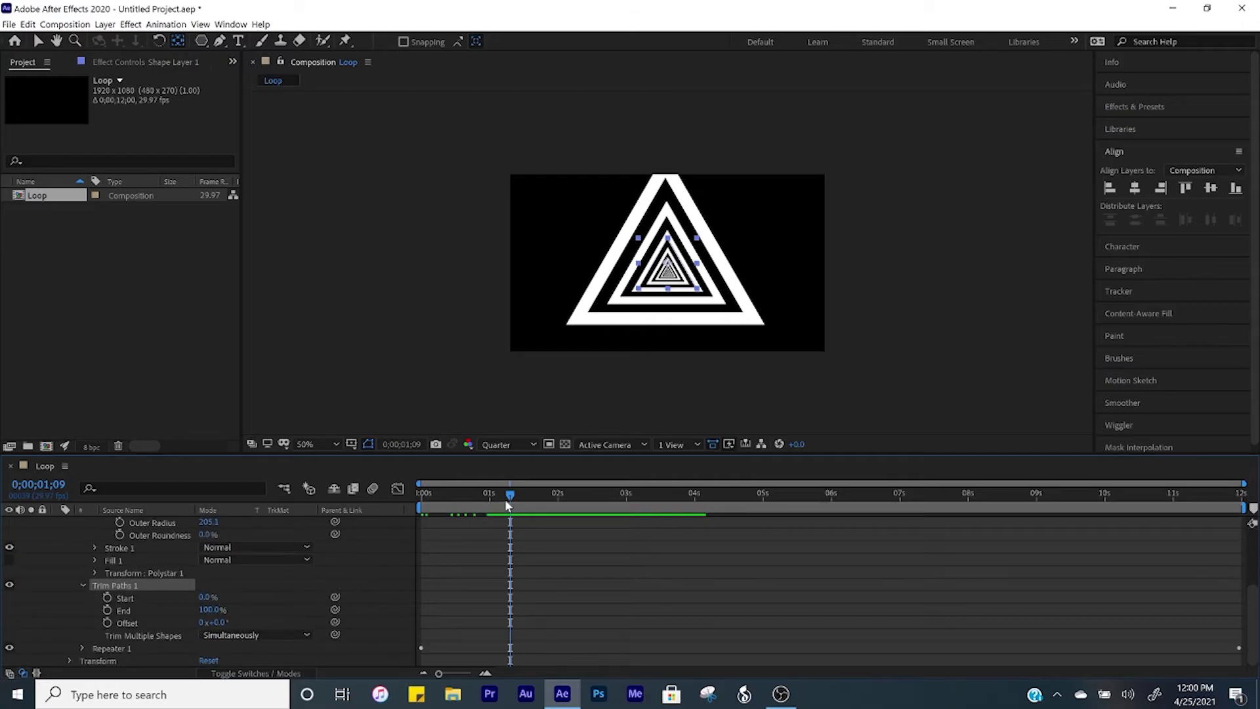
Keyframe the Trim Paths End value at 100% on the first frame and at 0;00;01;15.
left_click_drag(509, 501, 382, 502)
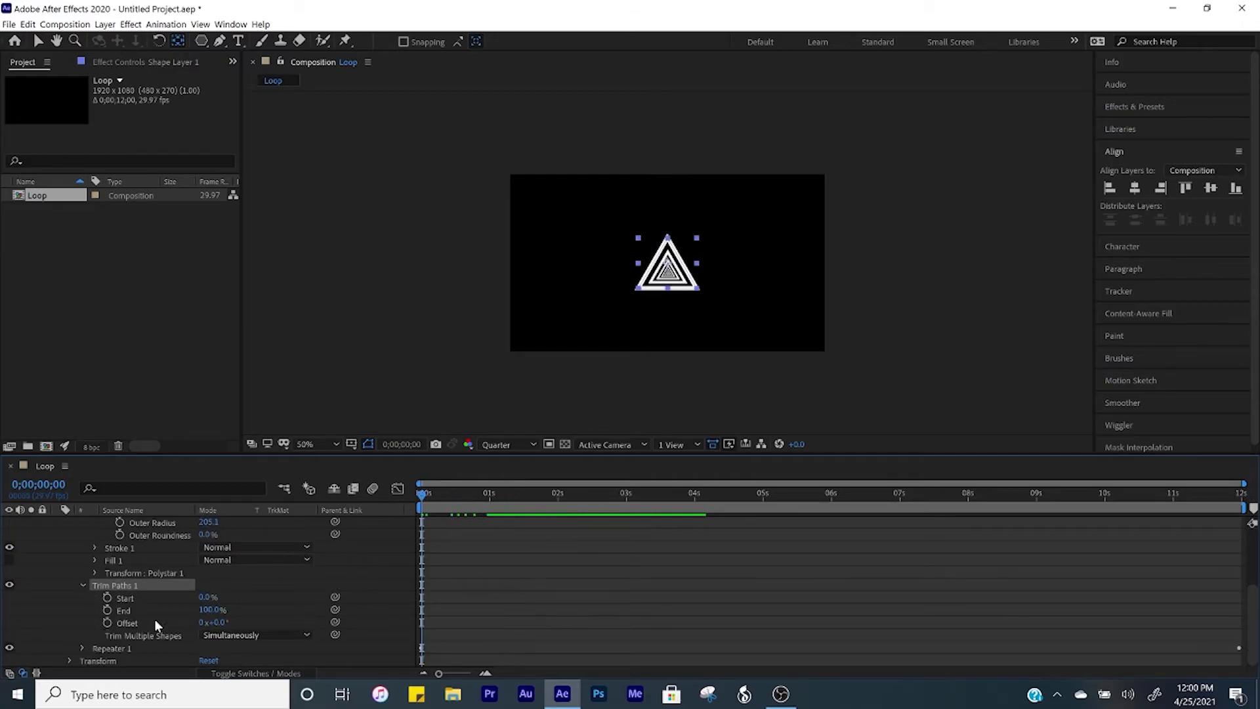
left_click(107, 610)
left_click_drag(447, 494, 527, 500)
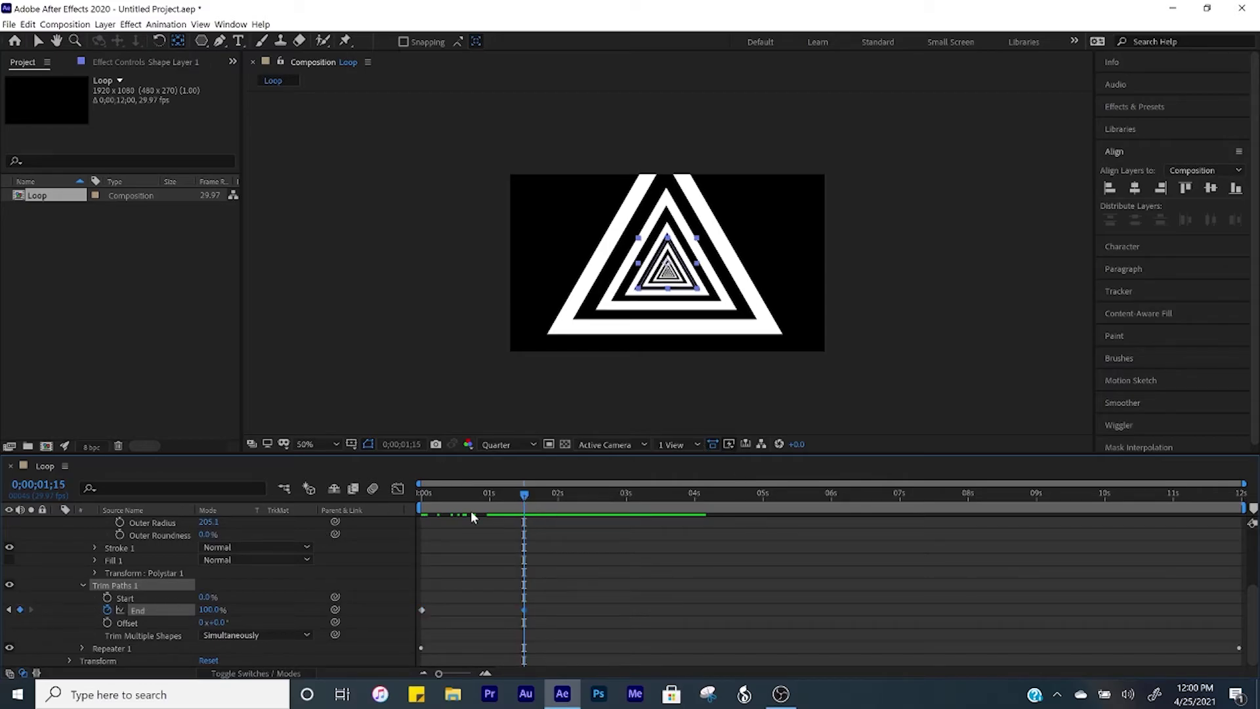
Set the Trim Paths End keyframe on the first frame to 0% and preview the animation.
key("Home")
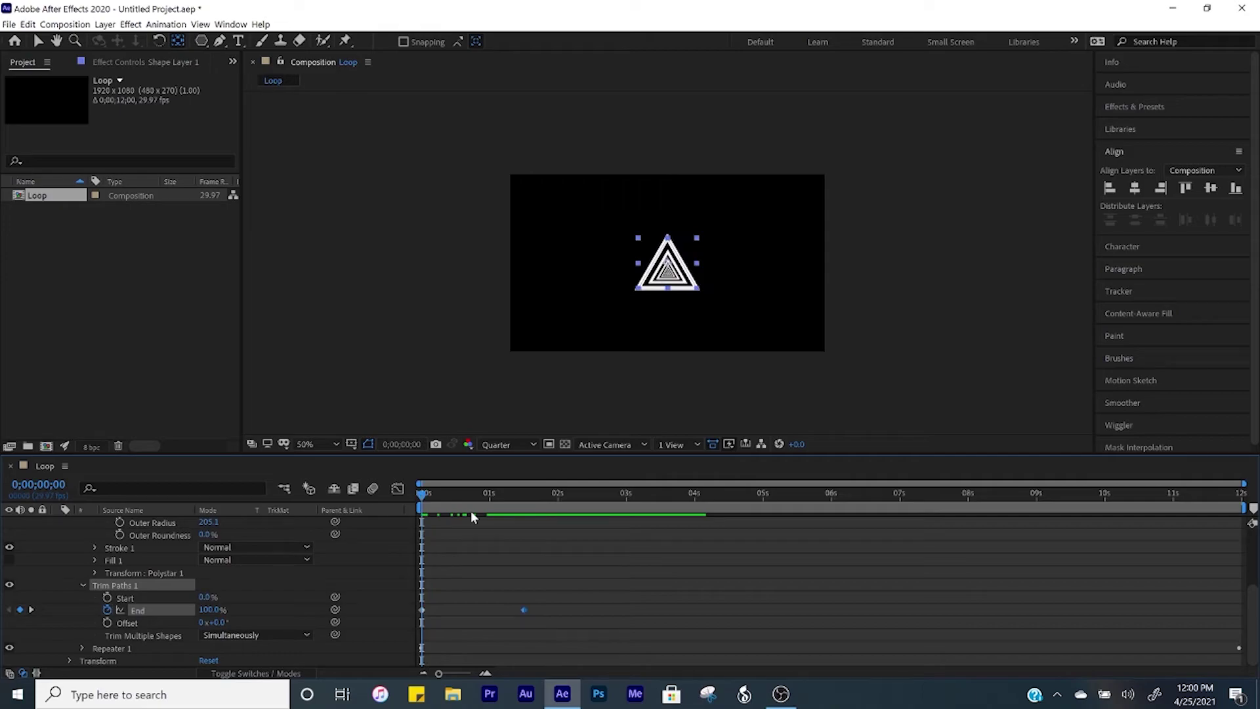
left_click(422, 609)
left_click(199, 610)
type("0")
key("Return")
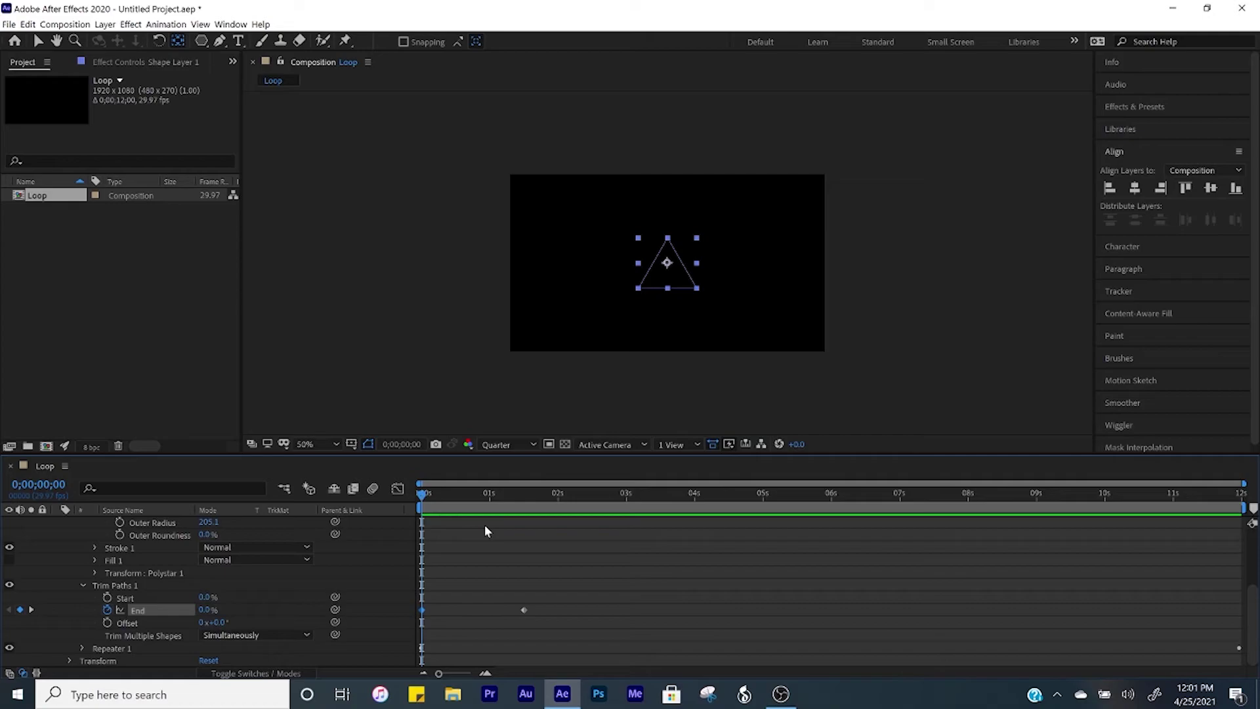
key("space")
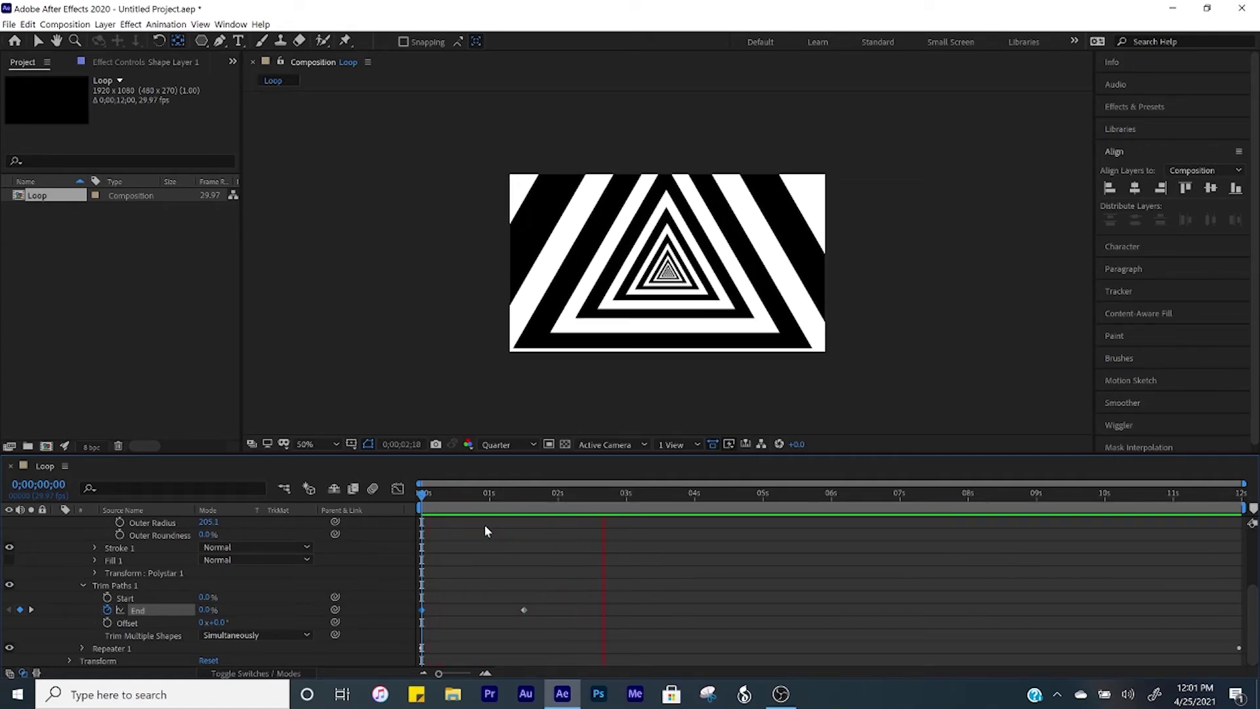
key("space")
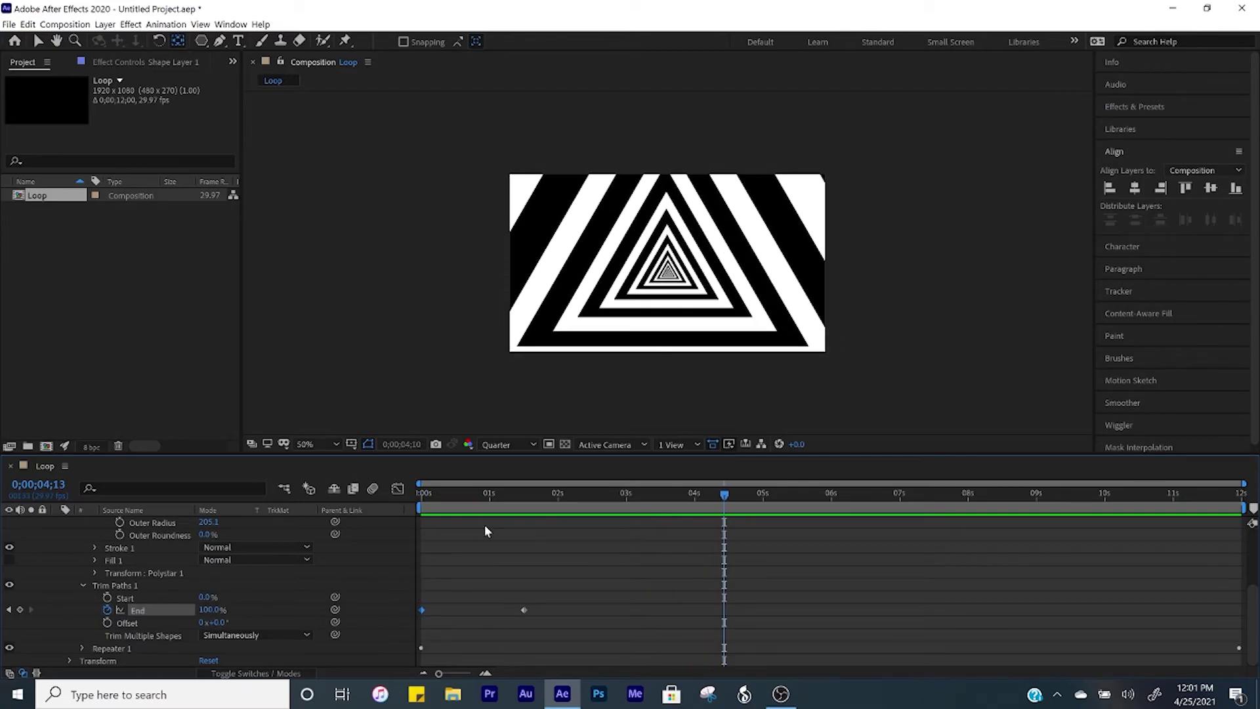
Set the Repeater's transform rotation to 6° and preview the twisted triangles.
left_click(80, 647)
scroll(79, 646, "down", 3)
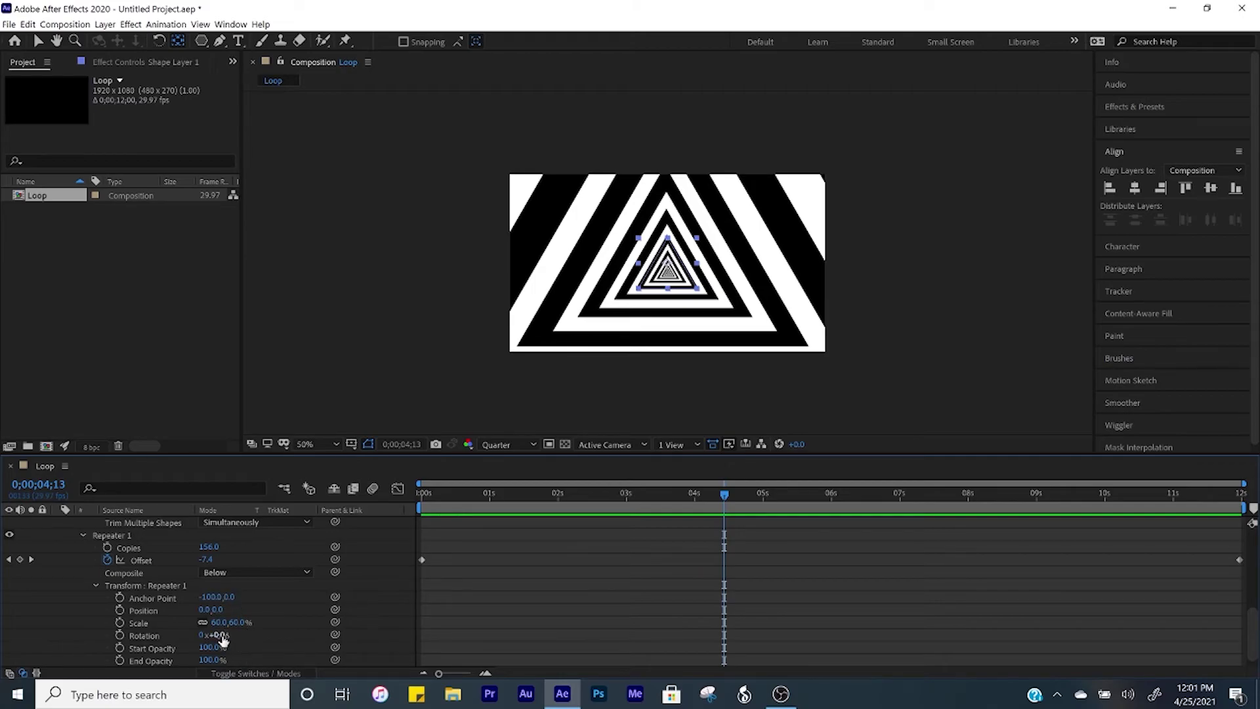
left_click_drag(221, 635, 229, 634)
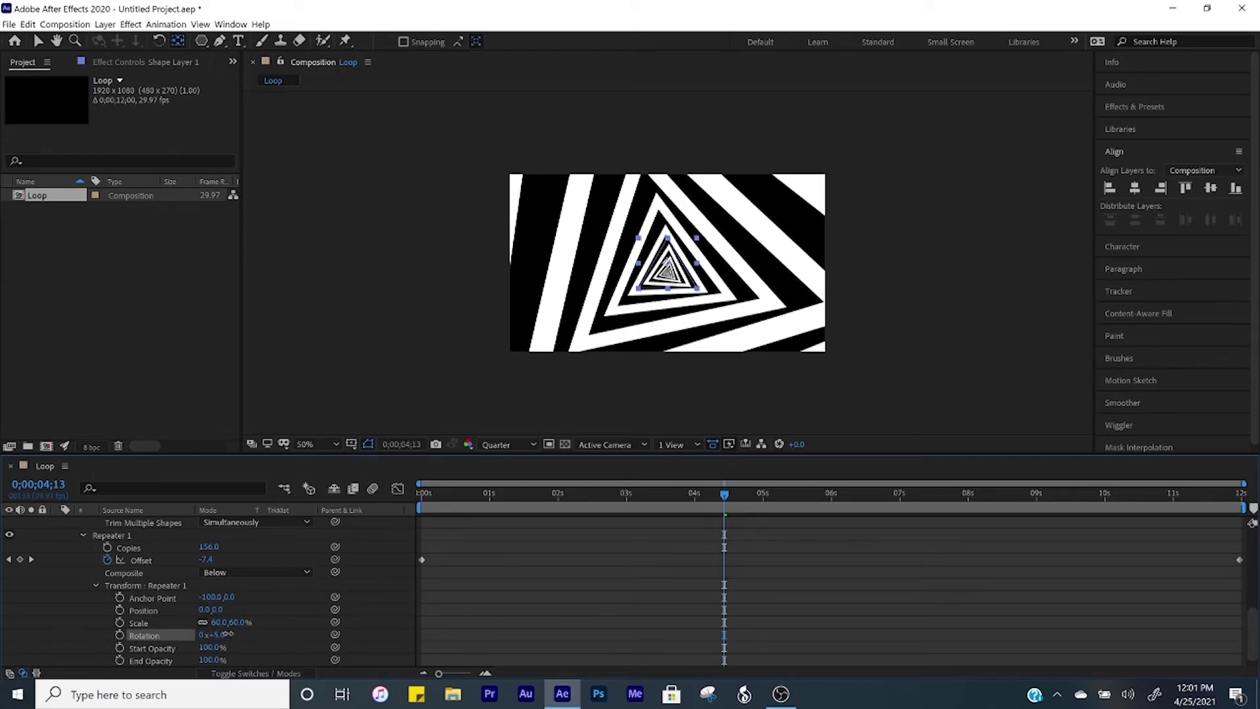
left_click_drag(228, 634, 229, 635)
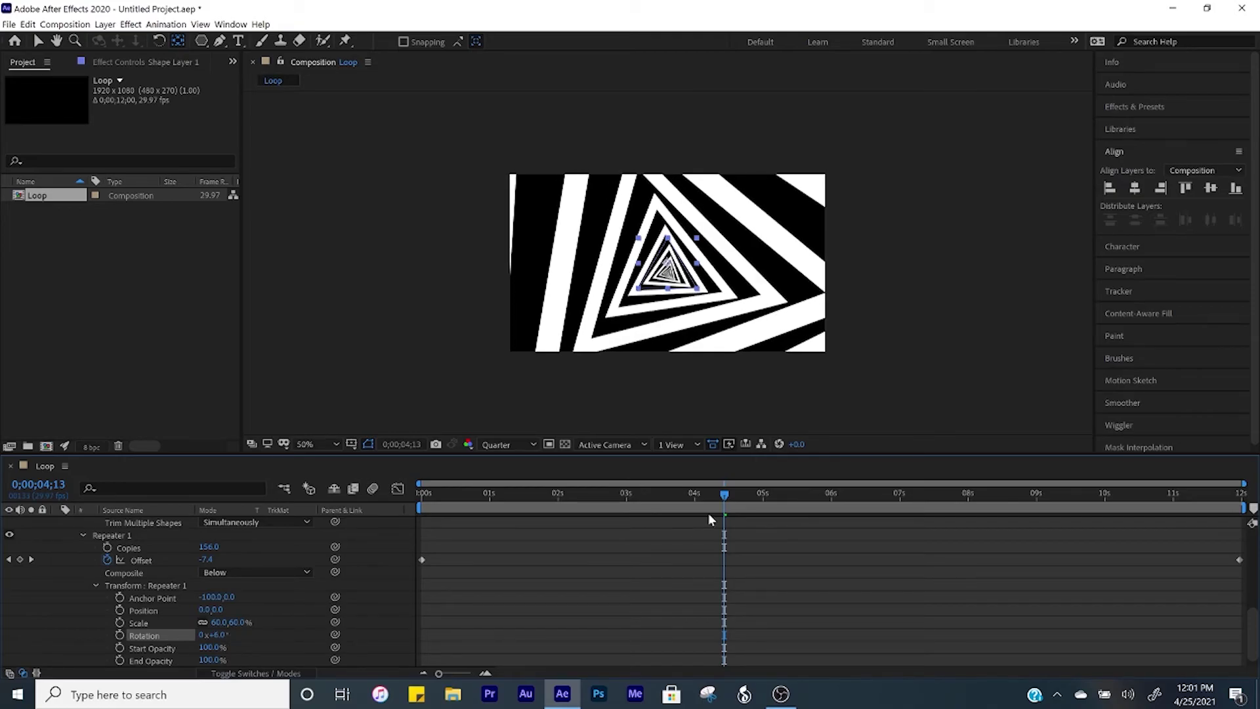
key("space")
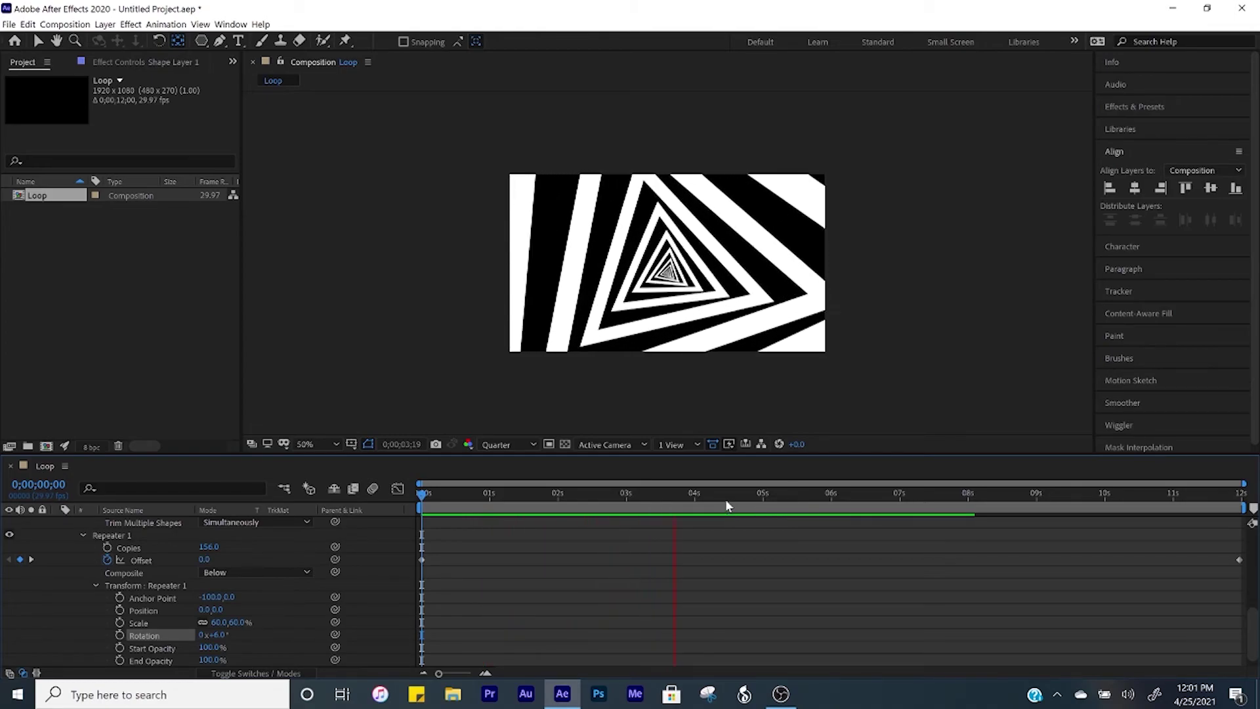
left_click(558, 500)
Collapse the shape layer's properties and create a black 1920 x 1080 solid named Background.
scroll(131, 591, "up", 5)
left_click(51, 524)
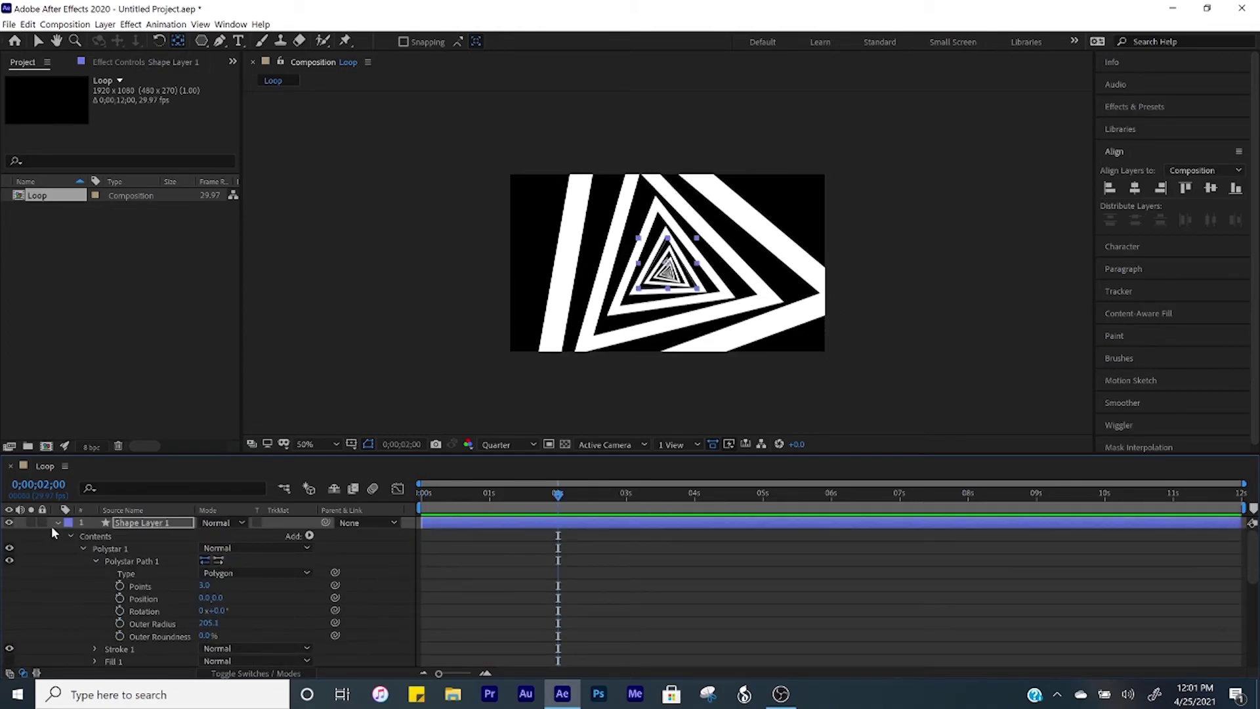
left_click(56, 523)
left_click(183, 575)
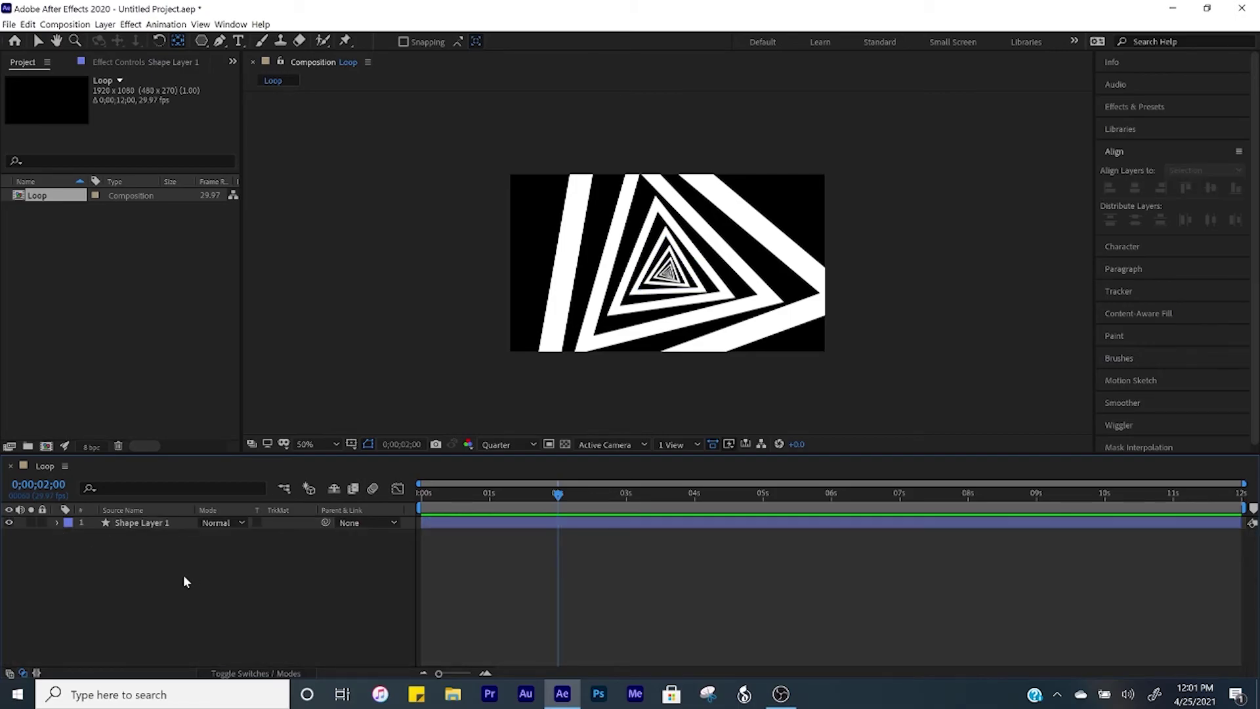
key("ctrl+y")
type("Background")
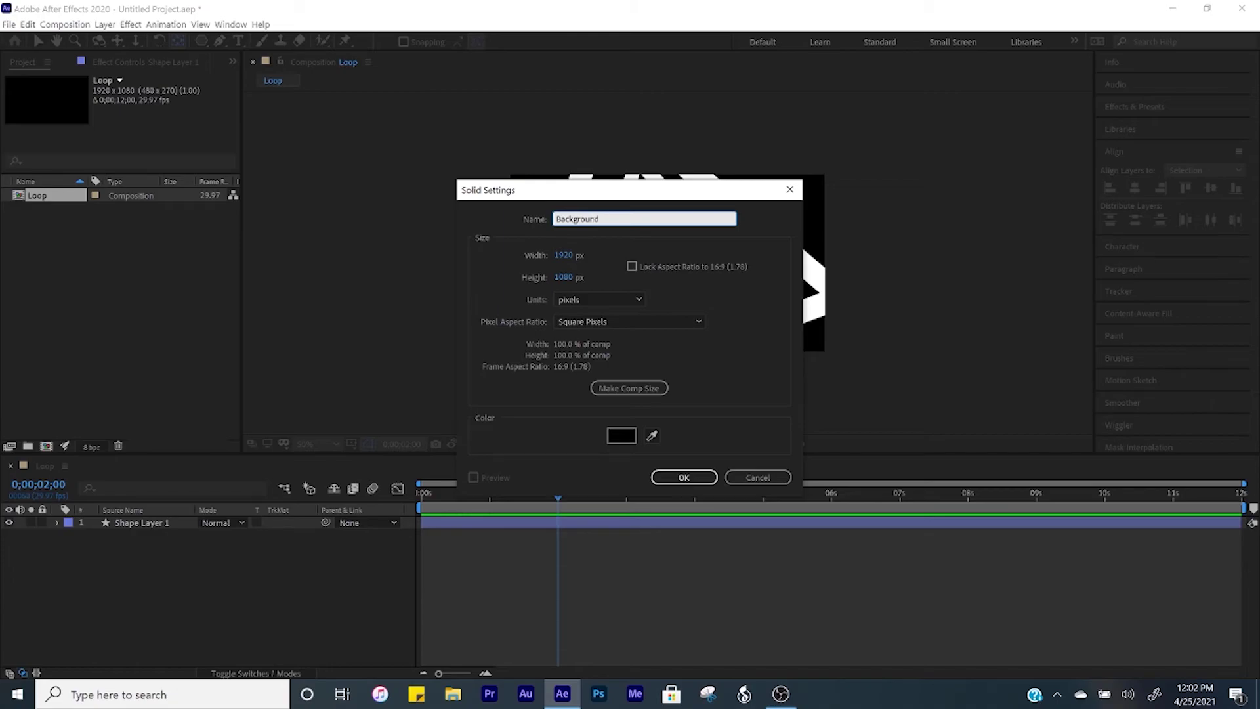
left_click(699, 477)
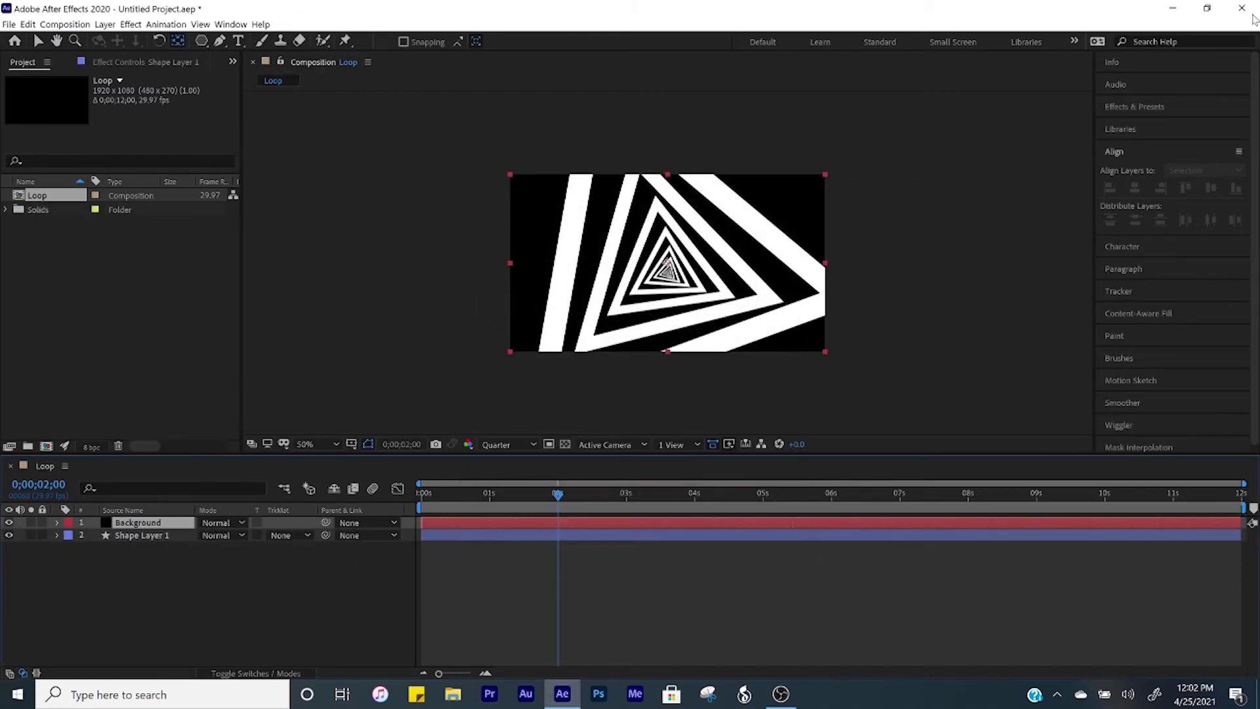
Apply the Gradient Ramp effect to the Background layer and run the ramp diagonally from about -72, -74 to about 2204, 1314.
left_click(1154, 108)
left_click(1140, 124)
type("gradient ra")
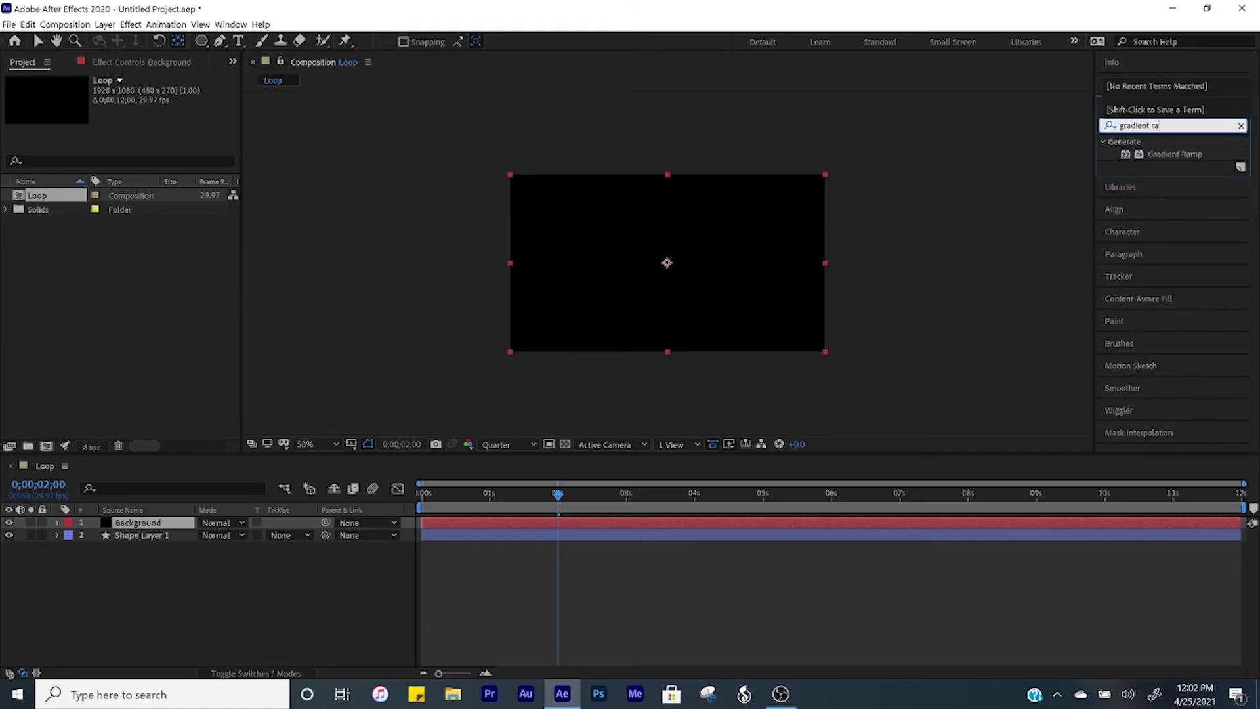
left_click_drag(1156, 156, 512, 524)
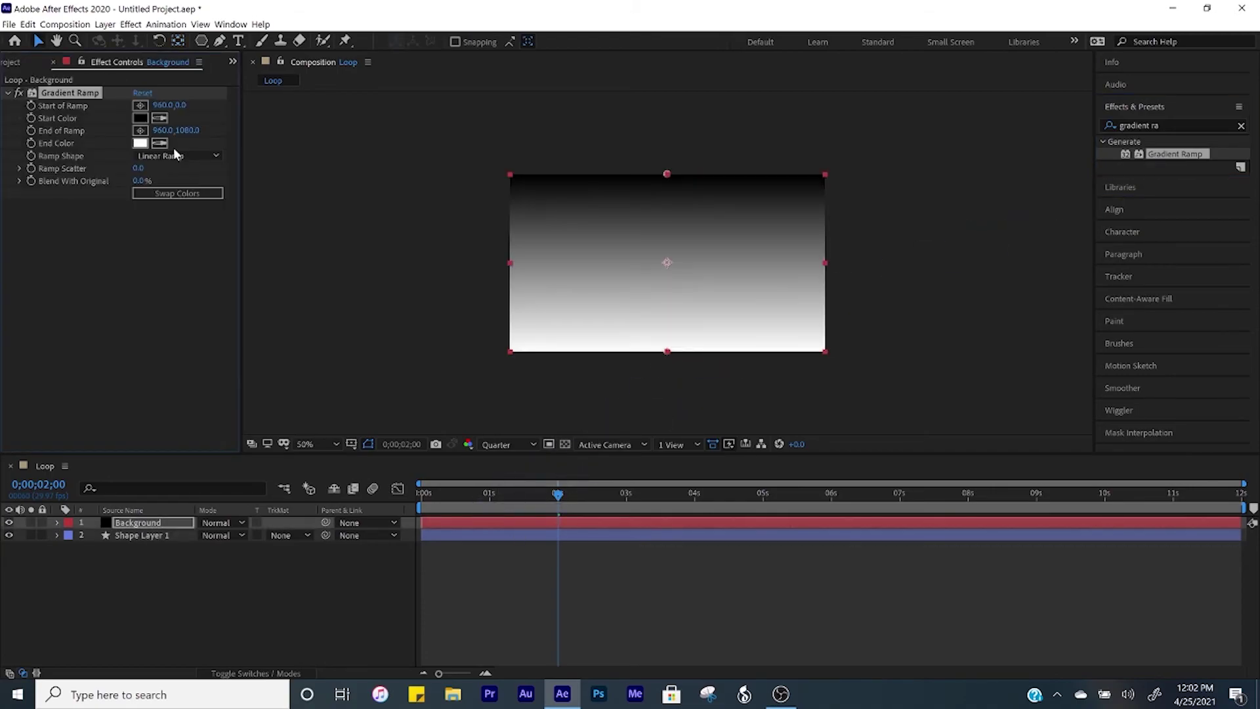
left_click_drag(846, 384, 871, 390)
Set the Gradient Ramp's start color to magenta and its end color to bright violet.
left_click(140, 117)
left_click_drag(640, 262, 658, 300)
left_click(777, 257)
left_click(139, 143)
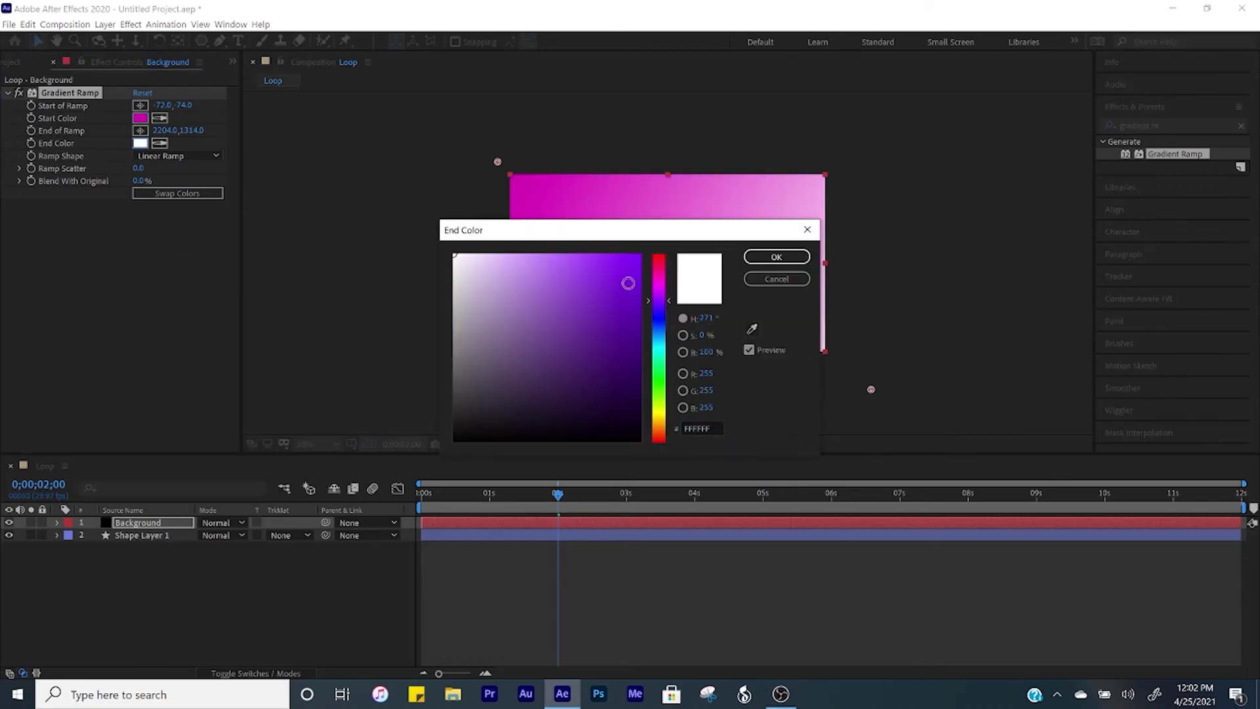
left_click(640, 285)
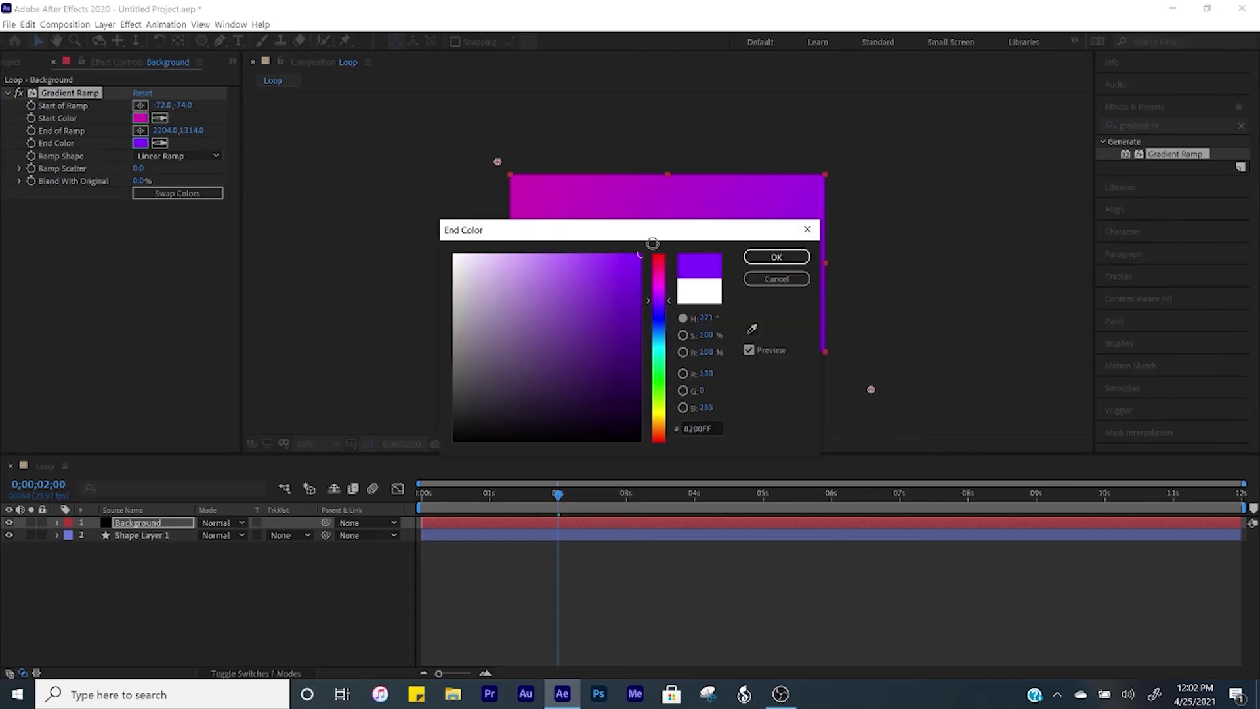
left_click(777, 257)
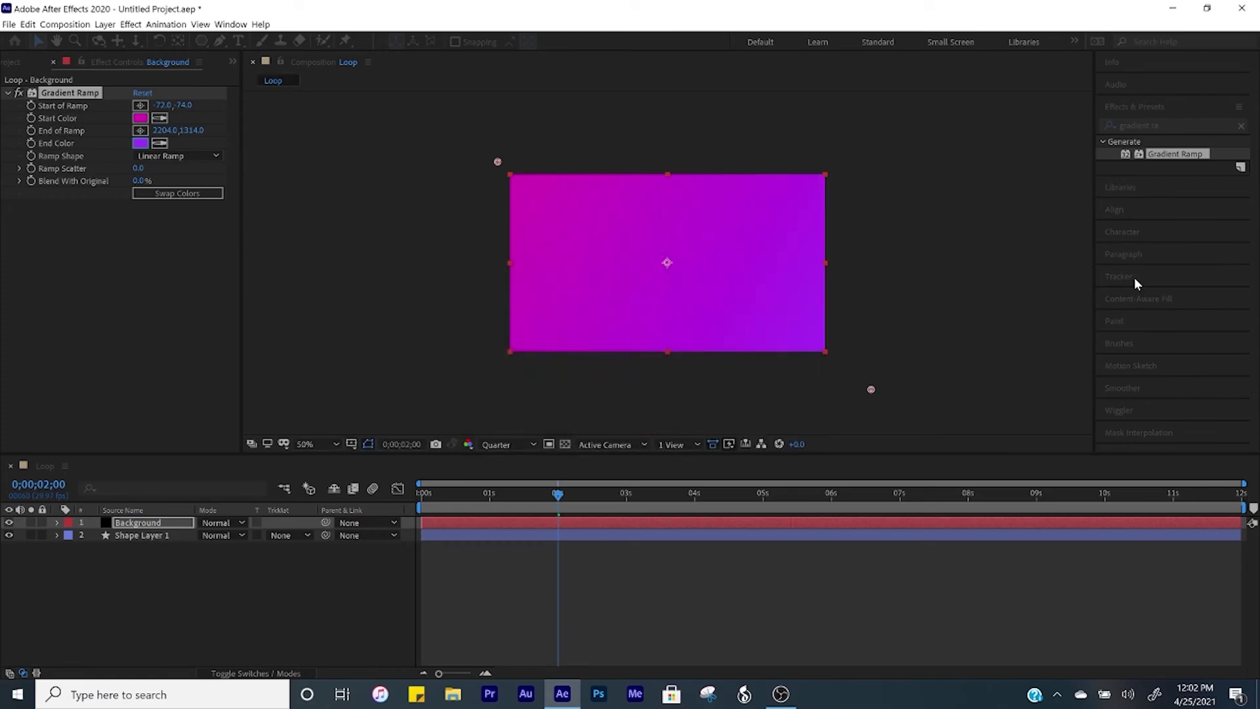
Move the Background layer below Shape Layer 1 and preview the triangle animation over the gradient.
left_click(185, 568)
left_click_drag(135, 523, 132, 548)
left_click(153, 592)
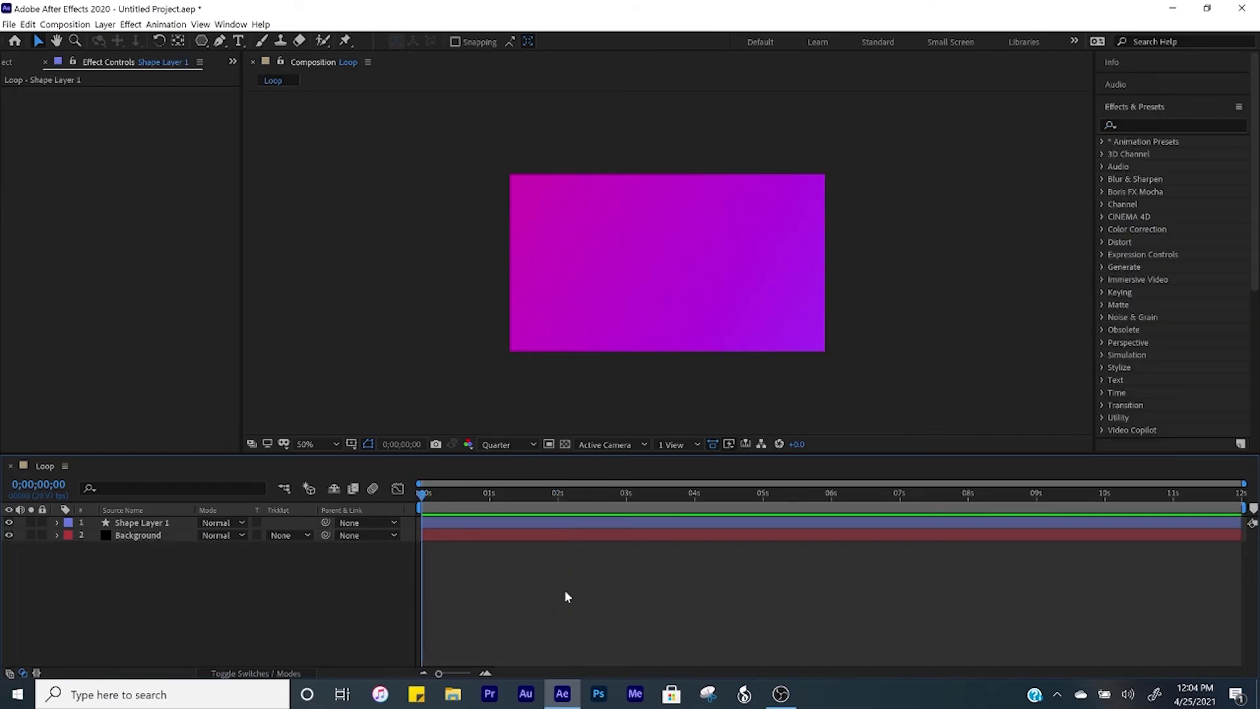
key("space")
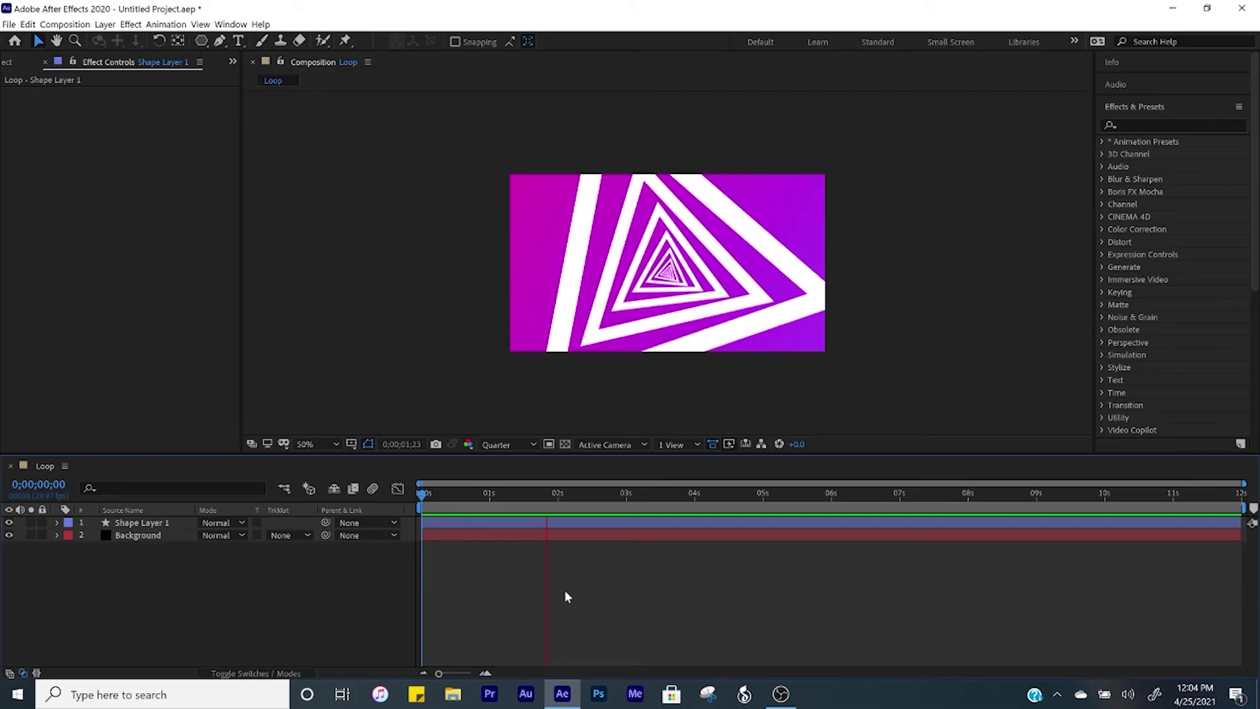
key("space")
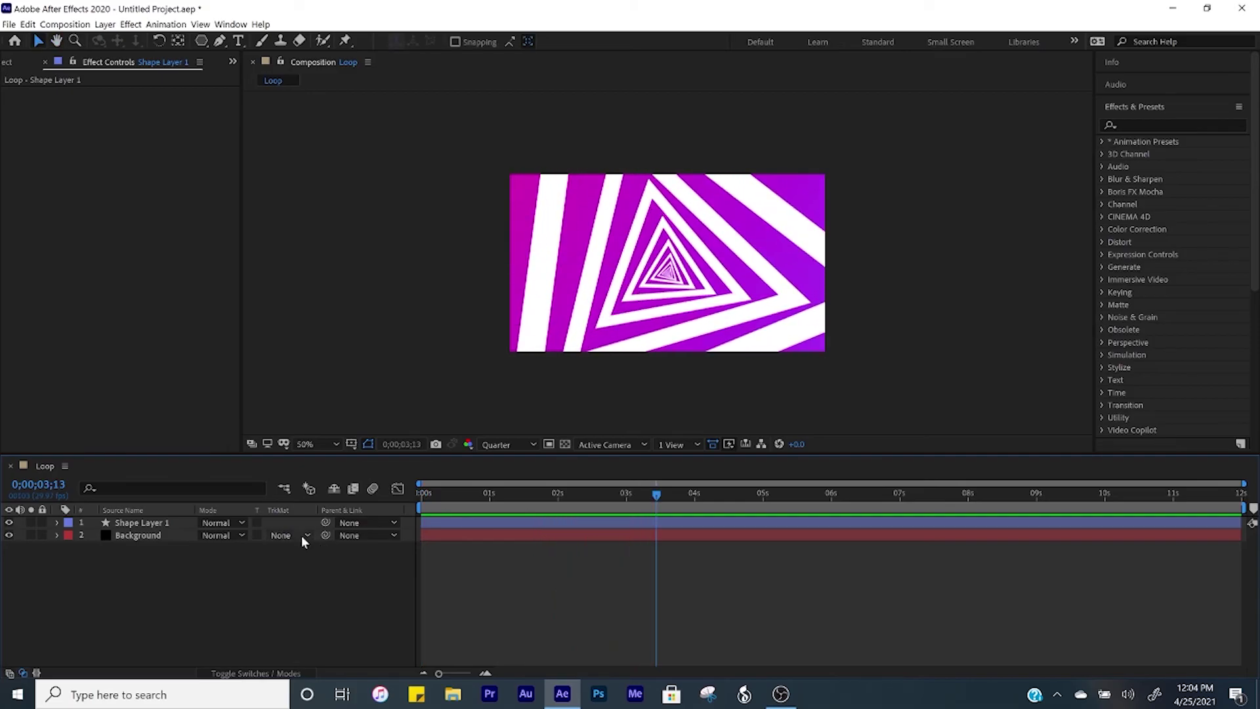
Set Shape Layer 1's blending mode to Overlay and apply the Stylize Glow effect to the layer.
left_click(234, 522)
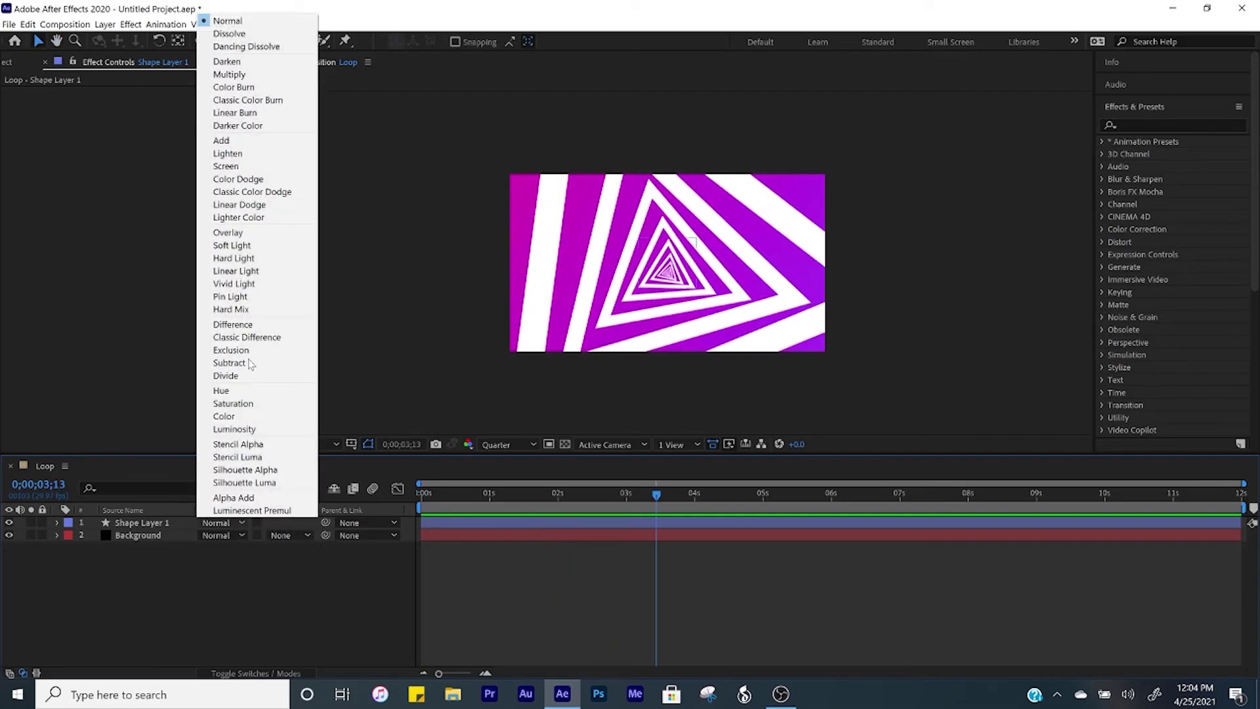
left_click(255, 238)
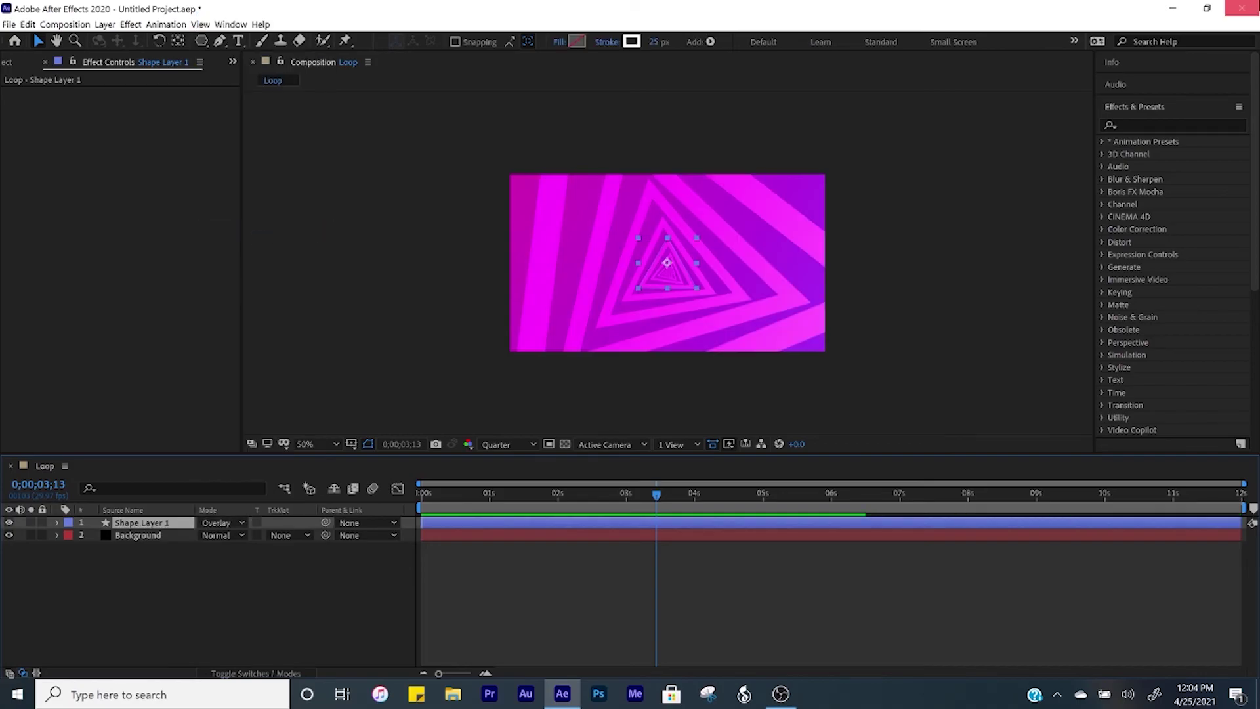
left_click(1141, 124)
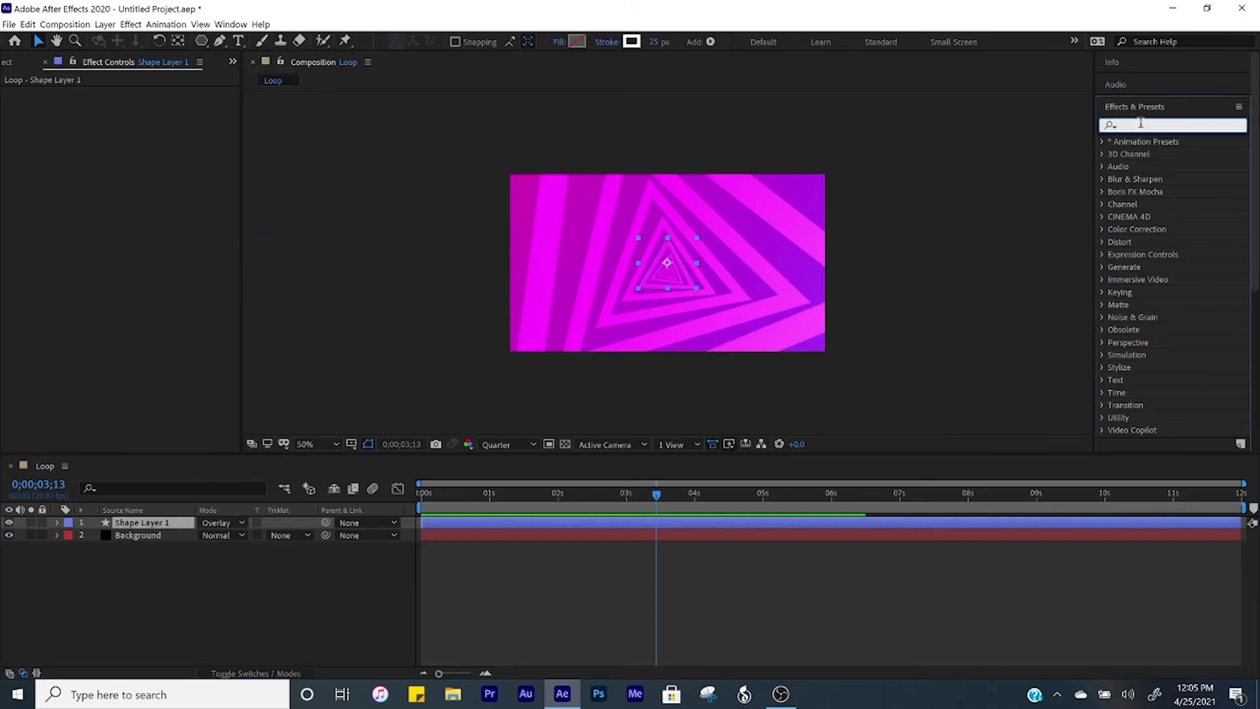
type("glow")
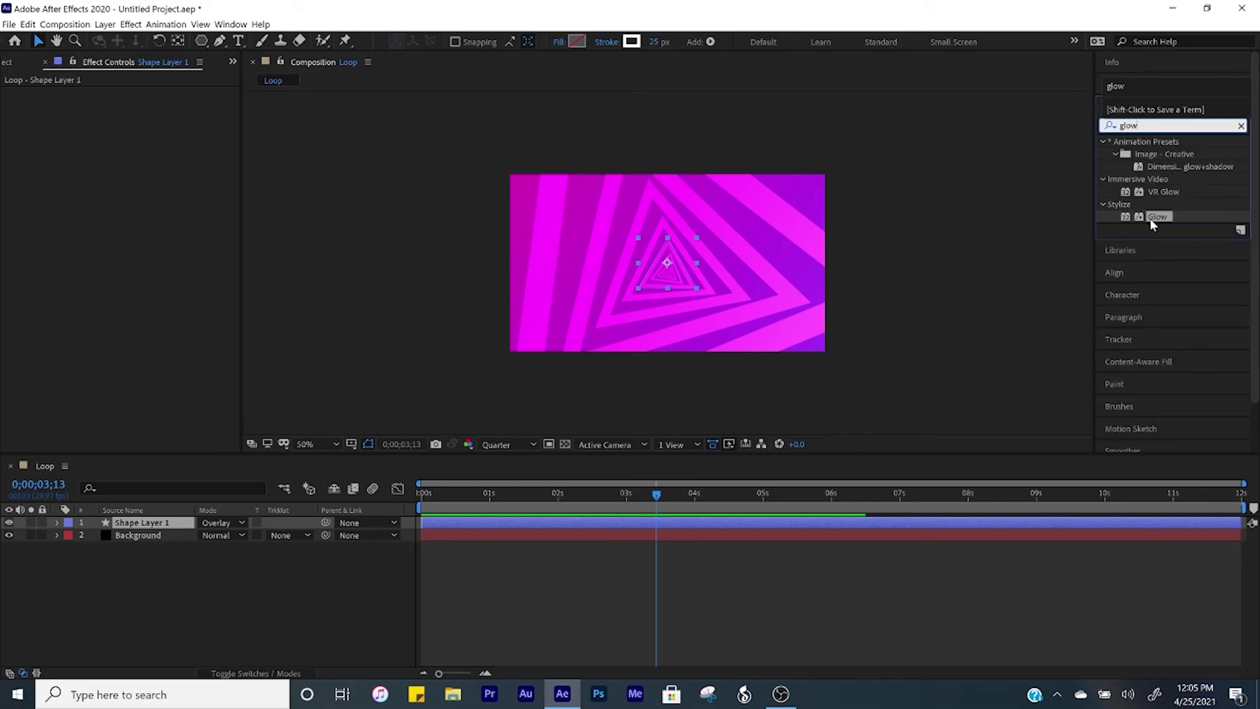
left_click_drag(1158, 217, 530, 520)
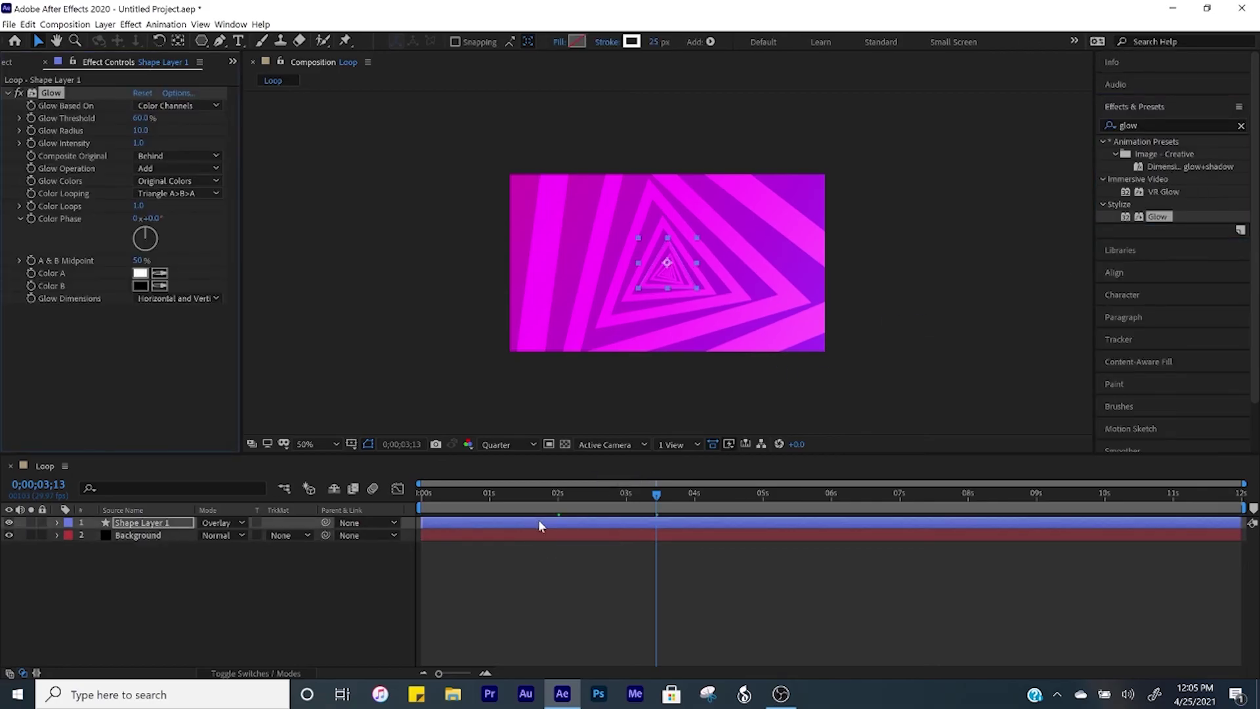
Duplicate the Glow effect, giving the copy a 100% threshold and a radius of 80, and preview the animation.
left_click(53, 93)
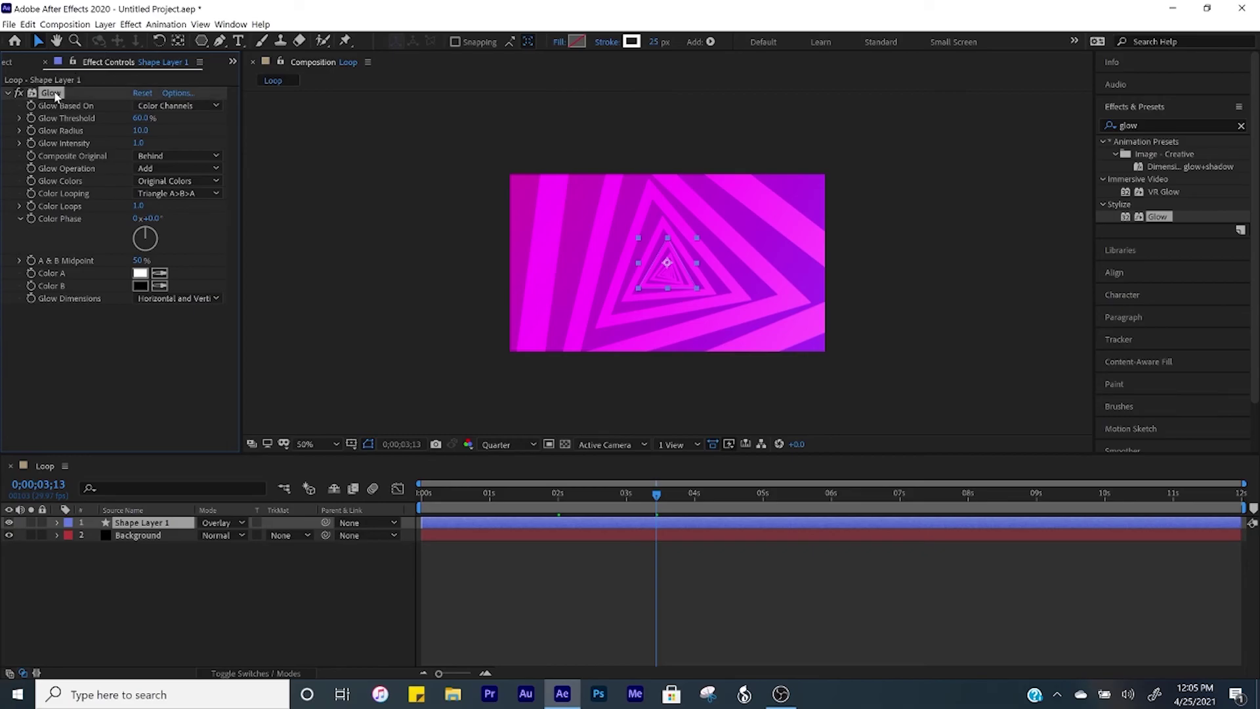
key("ctrl+d")
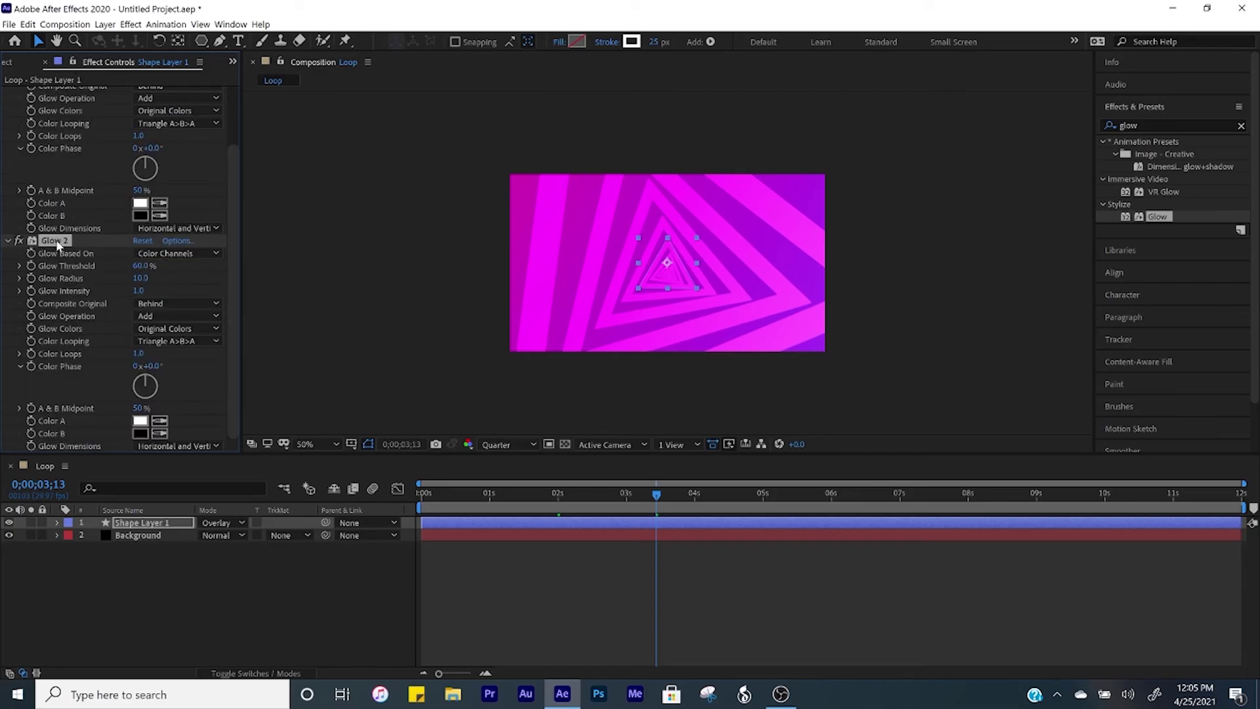
left_click(142, 266)
type("100")
key("Return")
left_click(140, 278)
key("Return")
key("space")
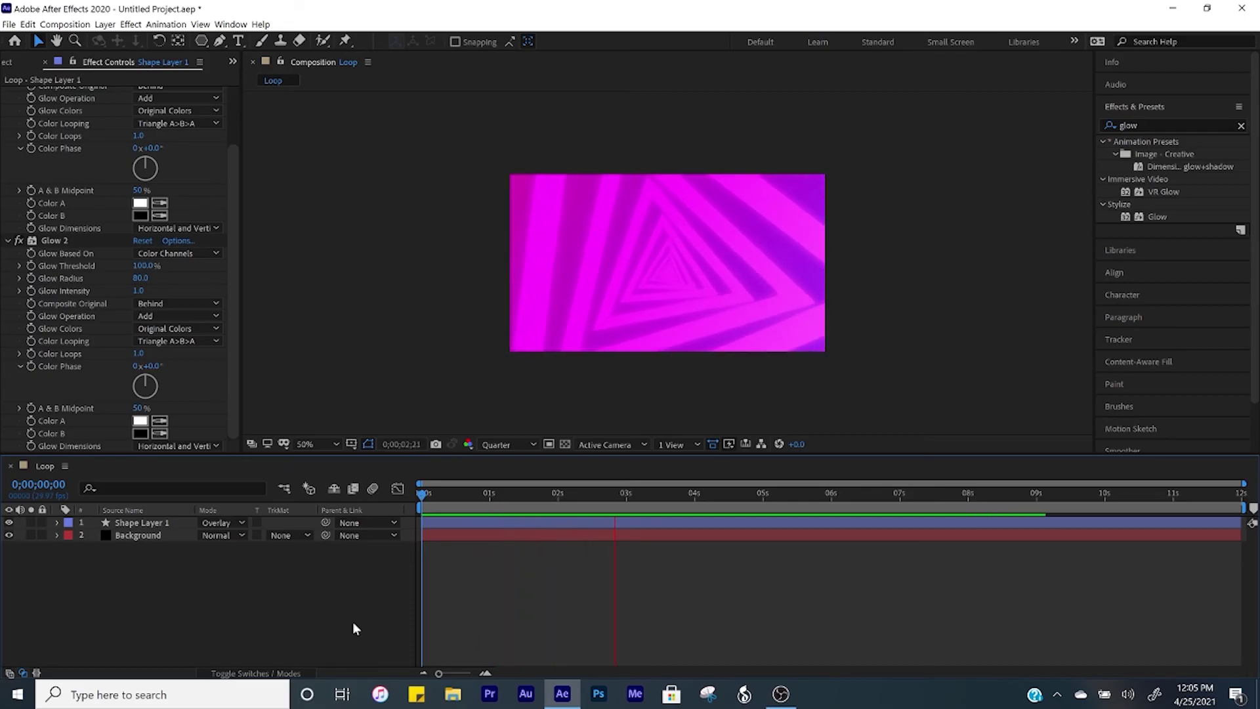
key("space")
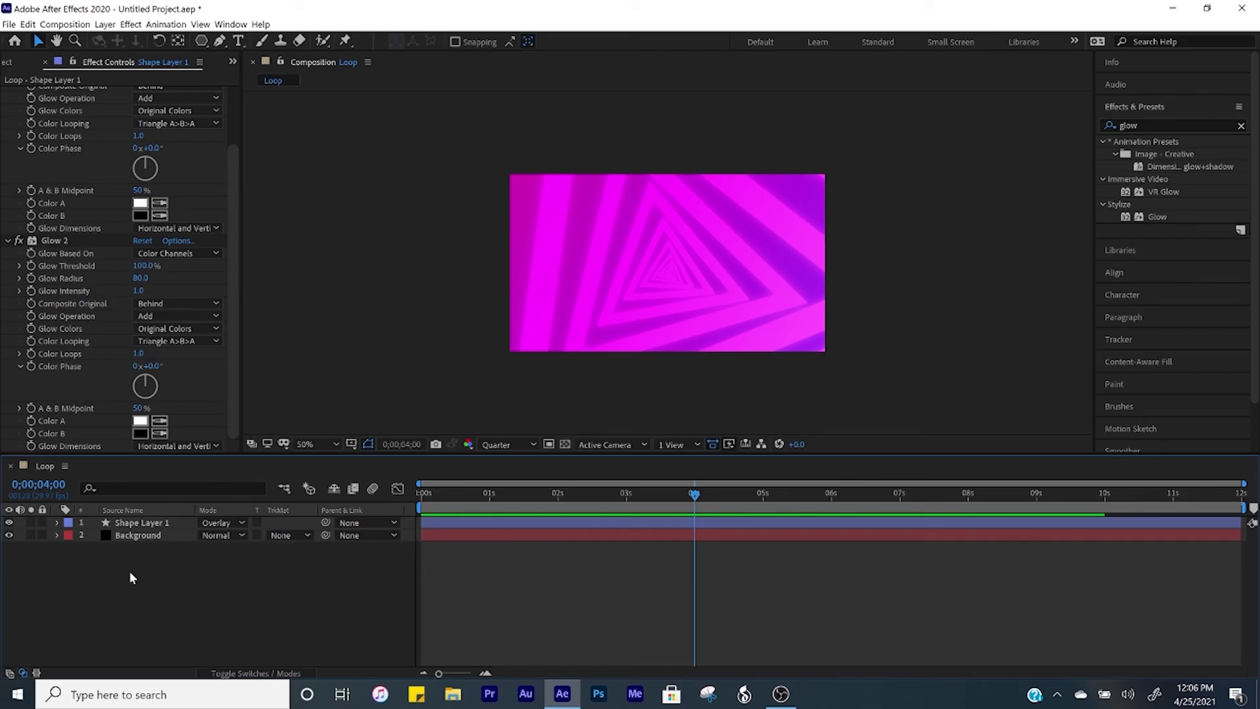
Create an adjustment layer above the other layers and apply Optics Compensation to it with Reverse Lens Distortion enabled.
key("ctrl+alt+y")
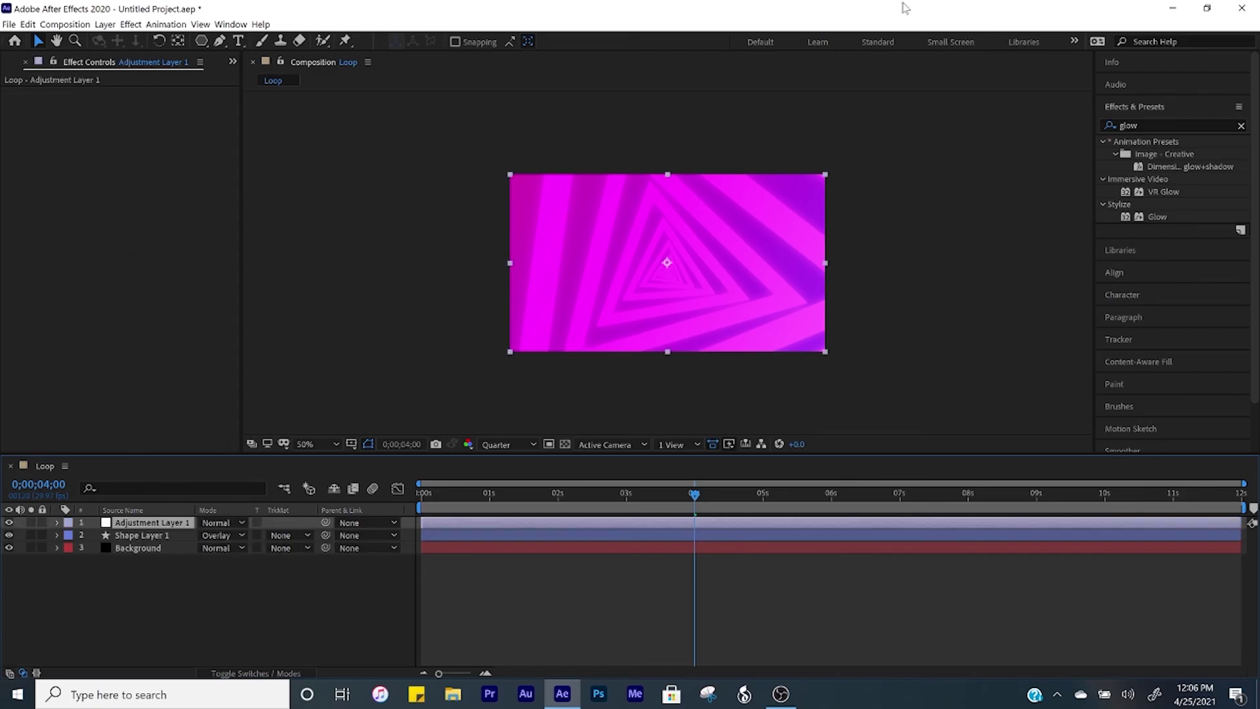
left_click(1158, 120)
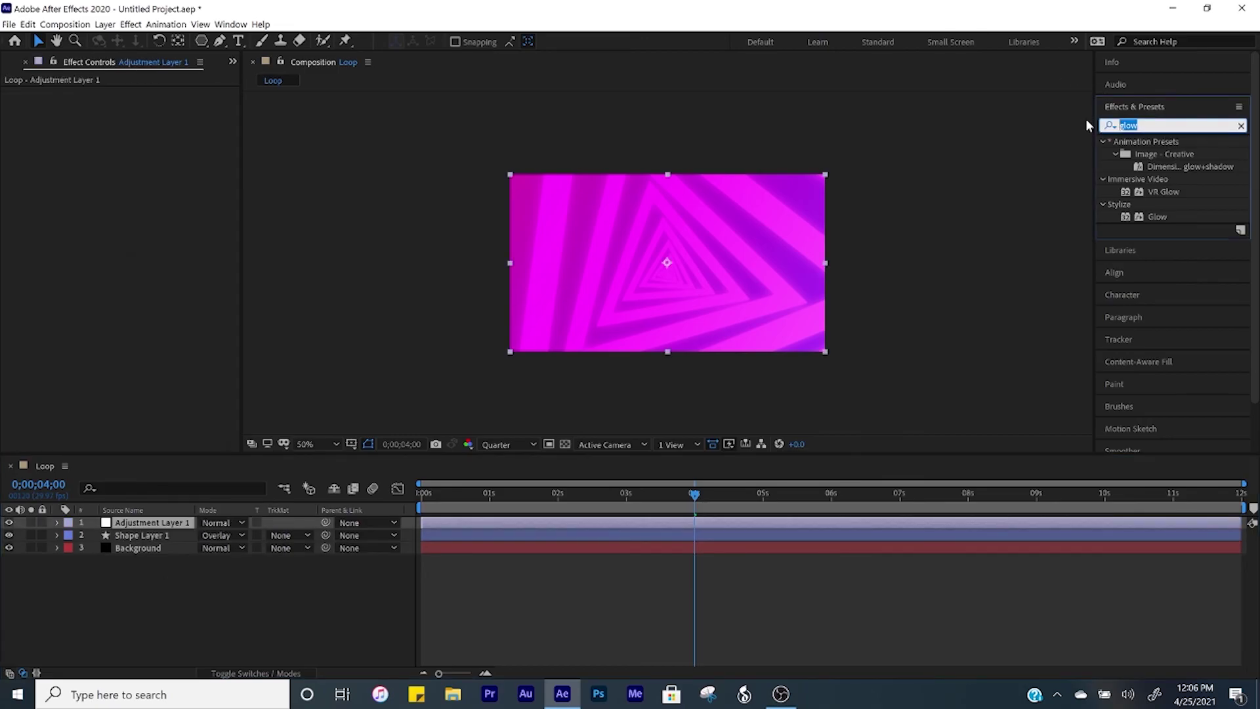
type("optics")
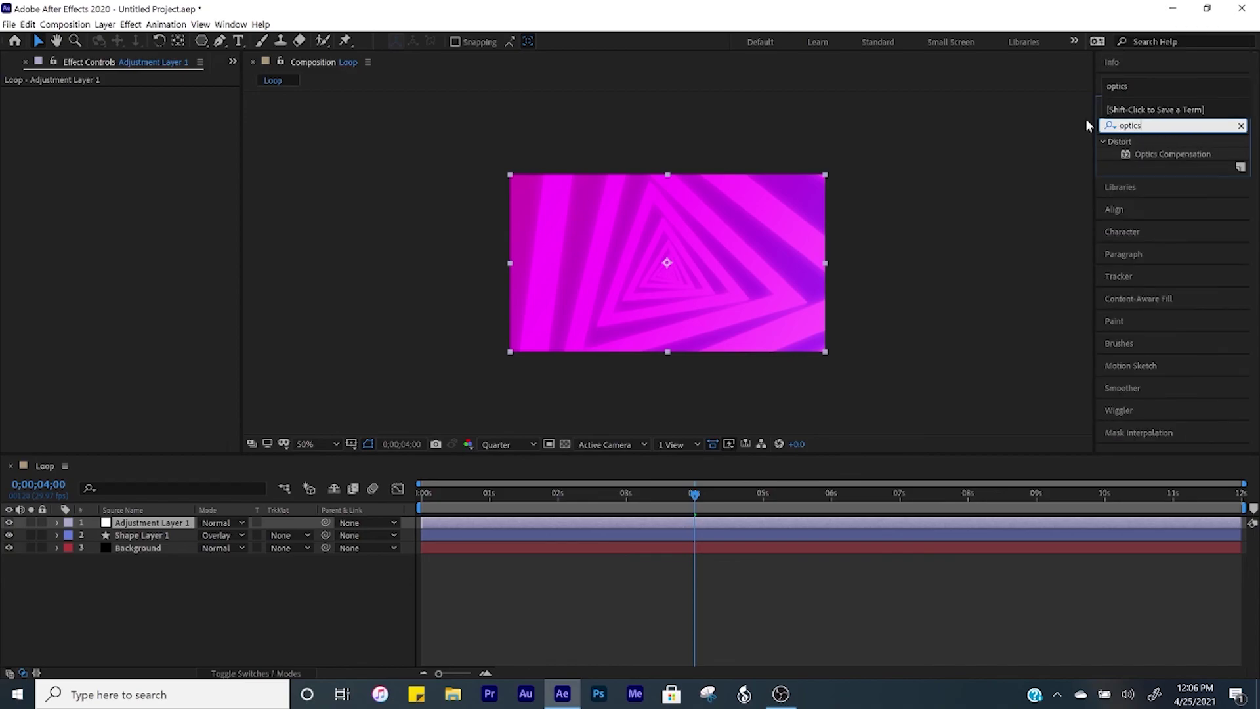
left_click_drag(1172, 153, 458, 526)
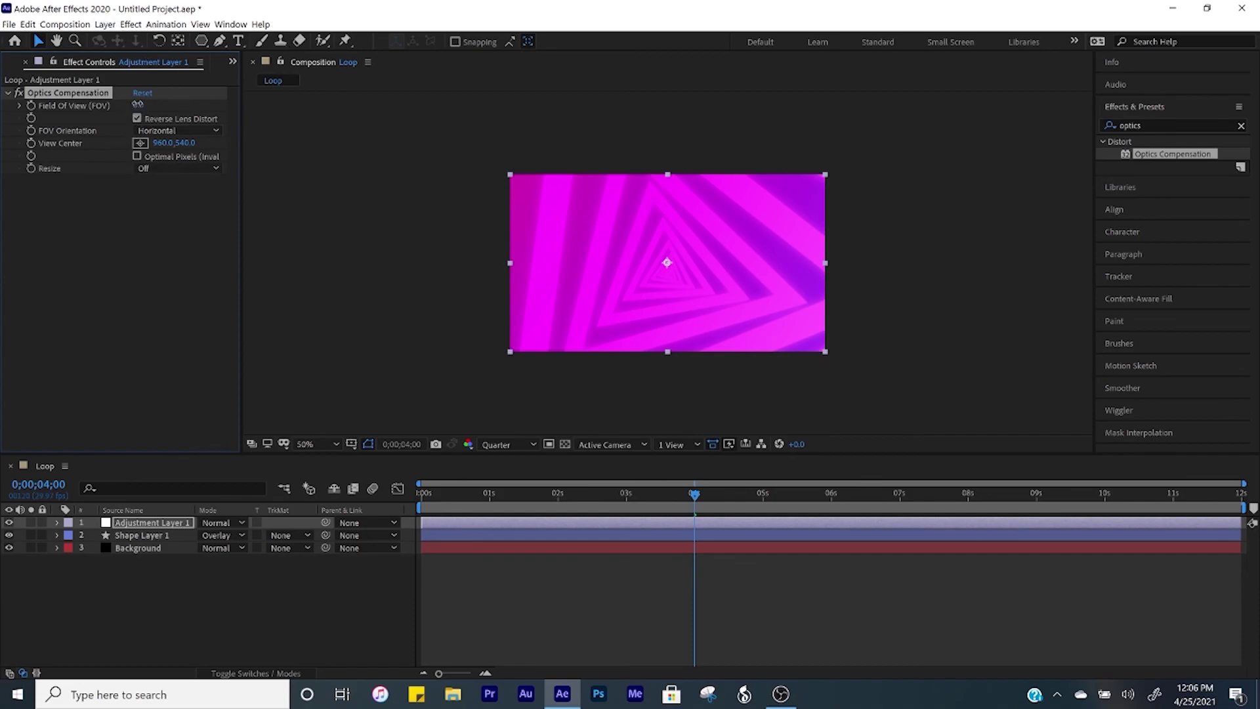
Set the Optics Compensation's Field Of View to 75 and return to the first frame.
type("75")
key("Return")
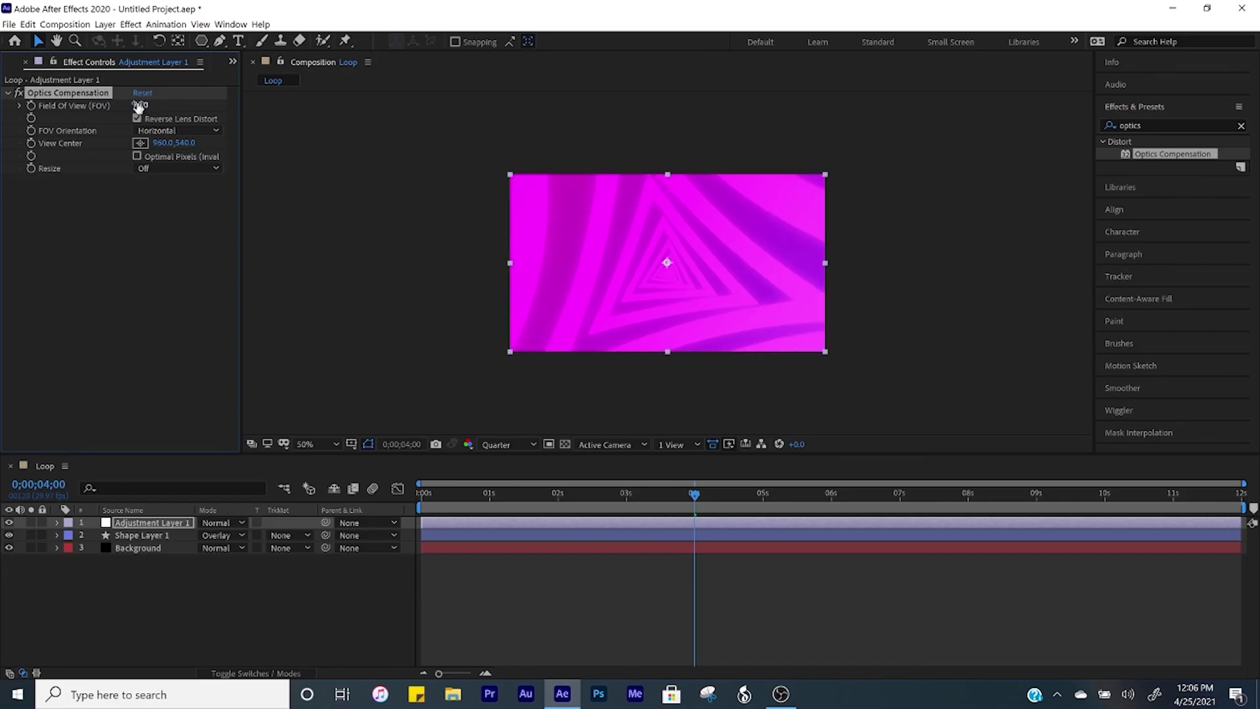
key("Home")
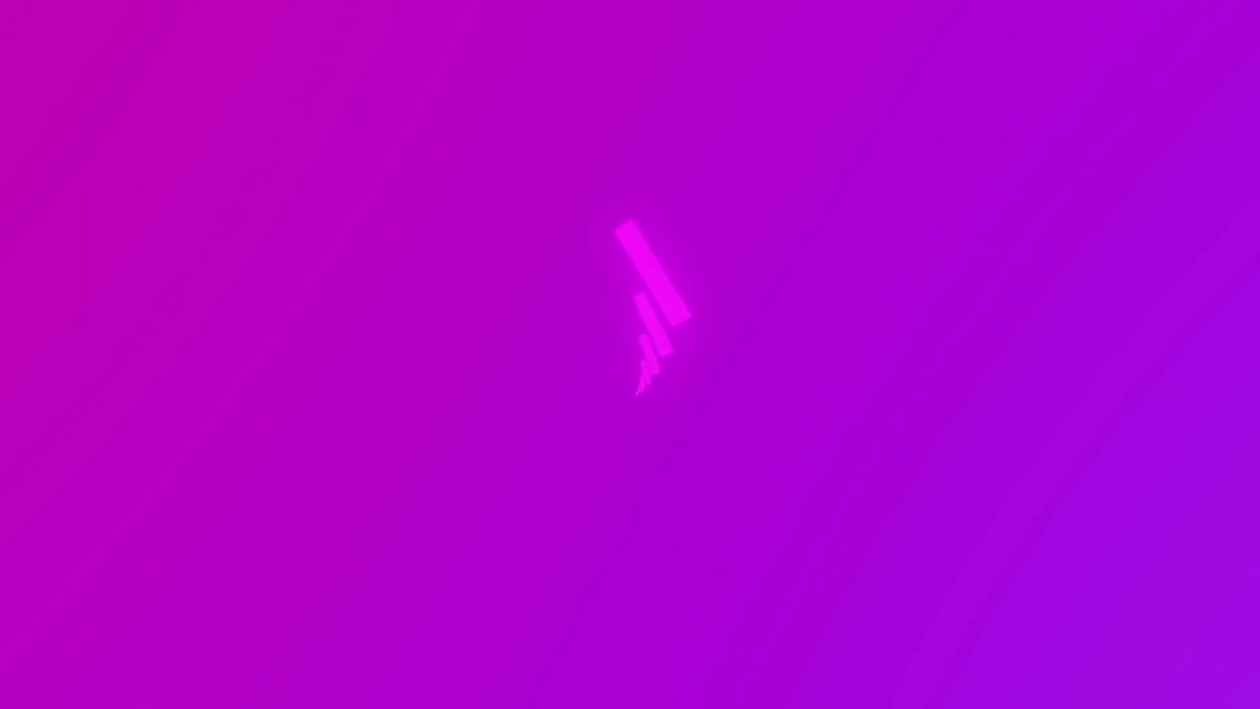